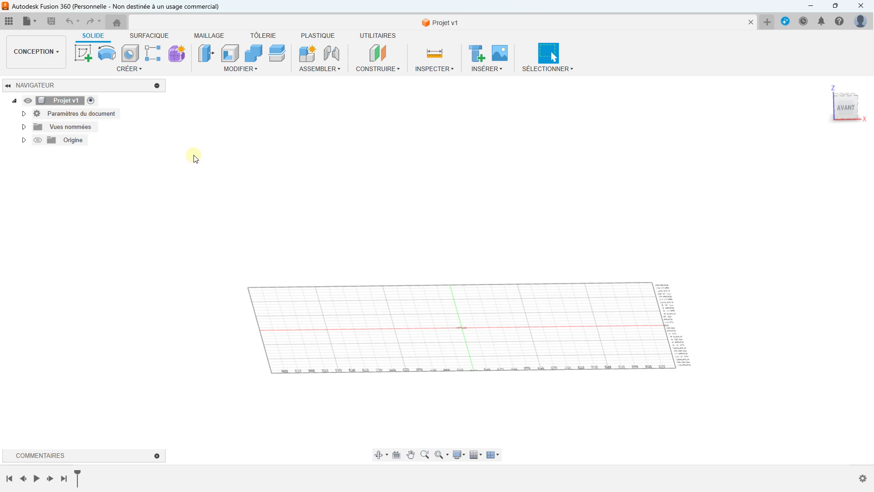
# Change the Projet v1 document's unit type from millimetres to Centimètre.
pyautogui.click(24, 114)
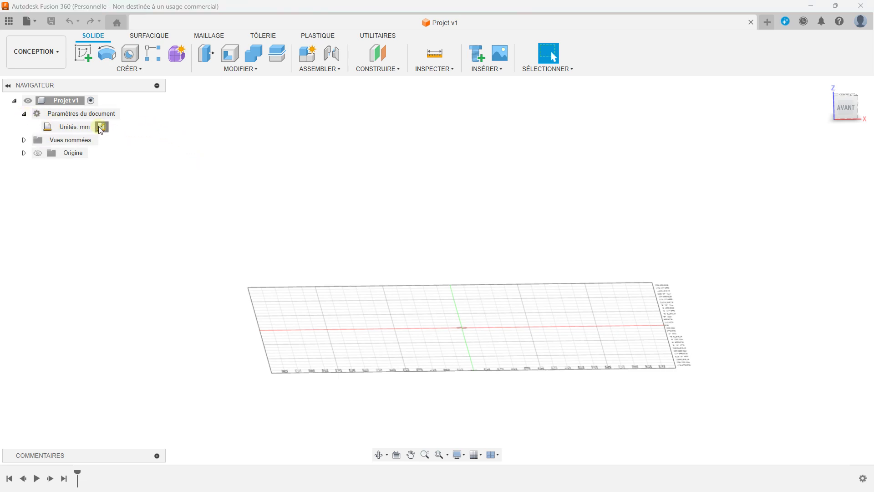
pyautogui.click(100, 127)
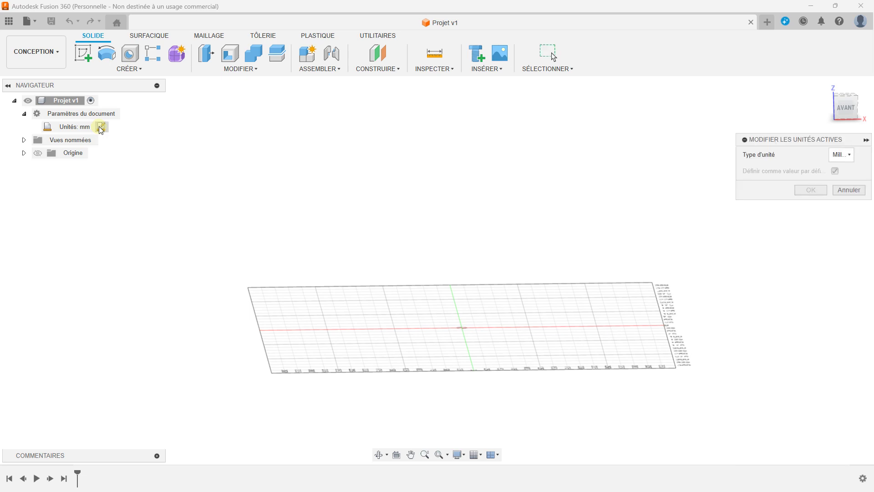
pyautogui.click(840, 157)
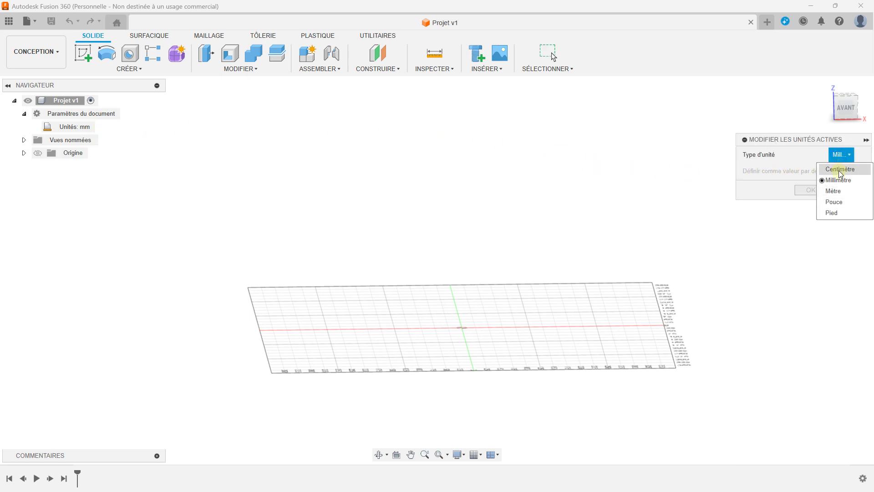
pyautogui.click(840, 169)
pyautogui.click(811, 189)
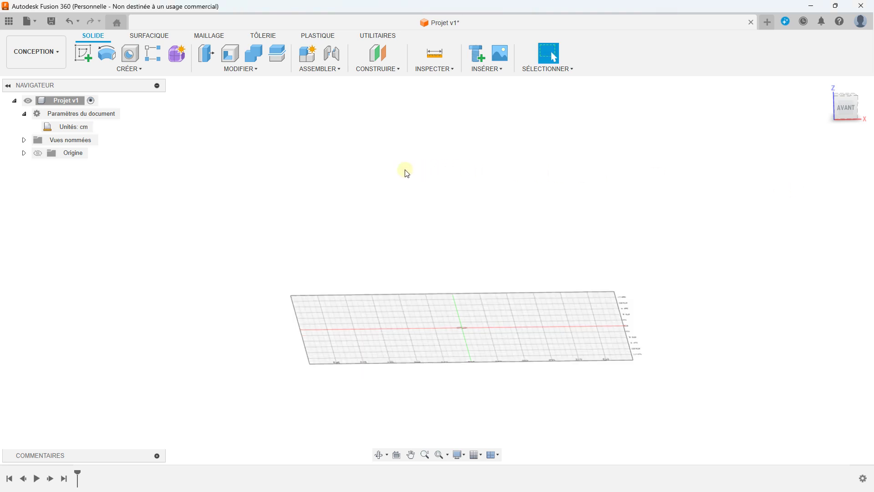
pyautogui.click(39, 154)
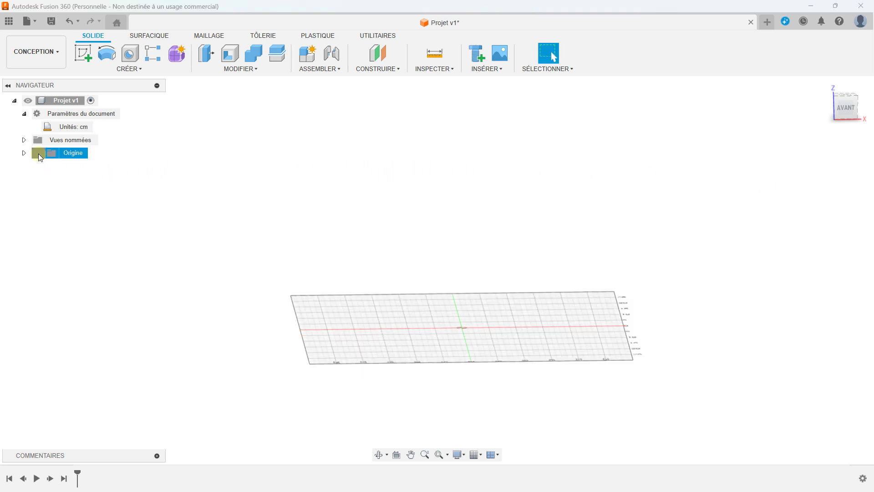
# Show the origin planes and start a new sketch on the XY plane.
pyautogui.click(38, 154)
pyautogui.moveTo(553, 224)
pyautogui.mouseDown(button='middle')
pyautogui.moveTo(523, 266)
pyautogui.moveTo(536, 298)
pyautogui.moveTo(506, 311)
pyautogui.mouseUp(button='middle')
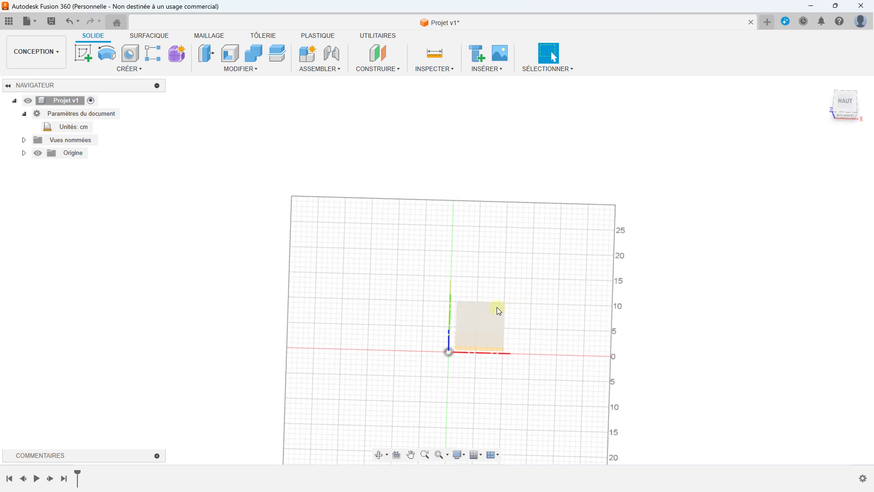
pyautogui.click(498, 309)
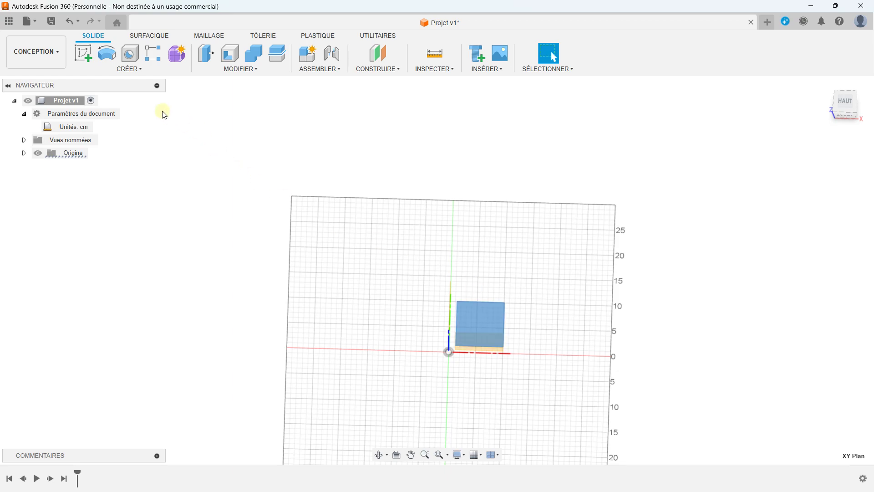
pyautogui.click(129, 68)
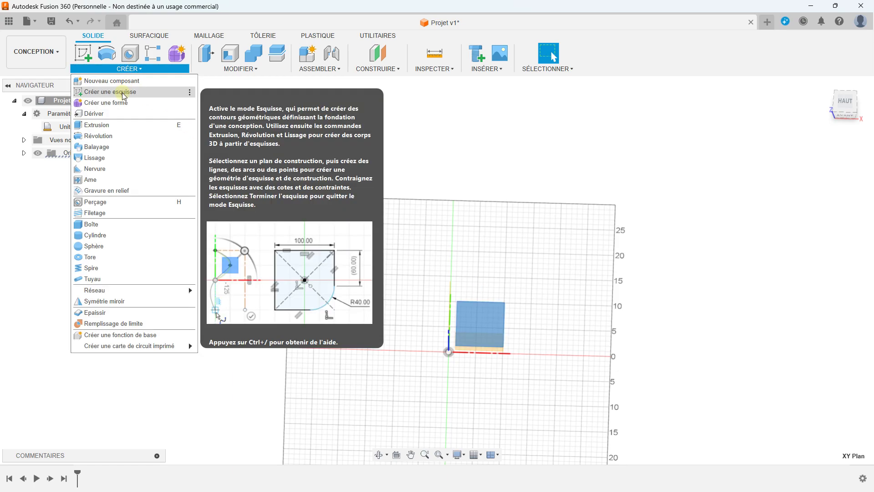
pyautogui.click(123, 94)
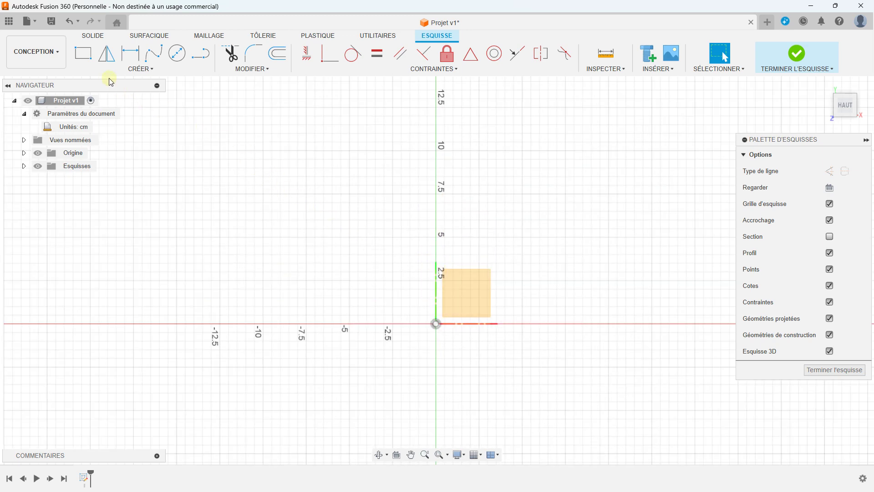
# Draw a 4 × 4 cm two-point rectangle from the origin and finish the sketch.
pyautogui.click(88, 59)
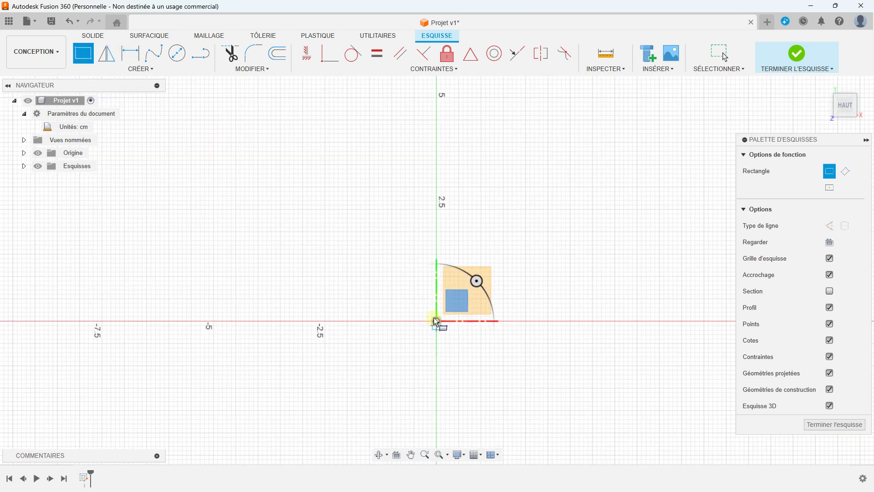
pyautogui.click(436, 322)
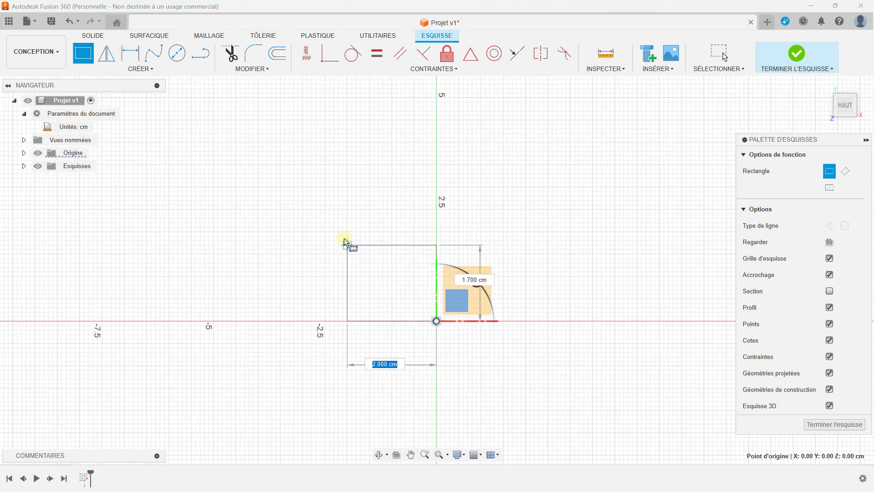
pyautogui.scroll(-2, 343, 240)
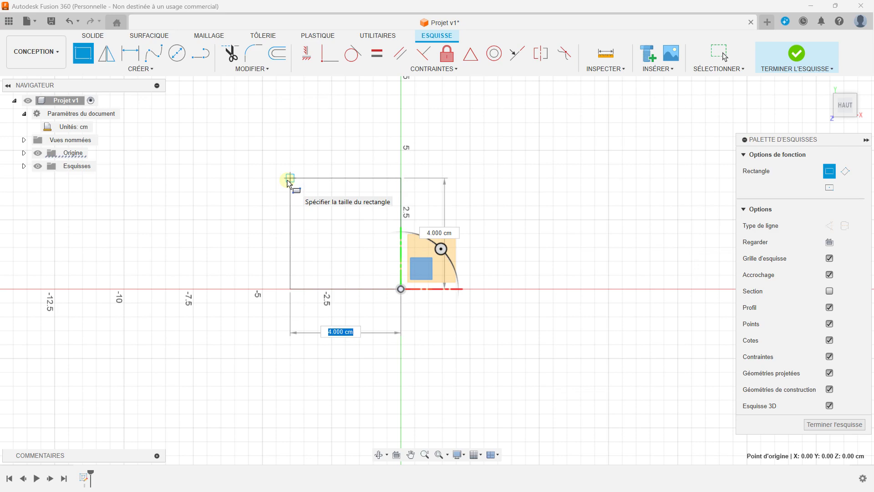
pyautogui.click(287, 181)
pyautogui.scroll(1, 312, 277)
pyautogui.scroll(-2, 313, 277)
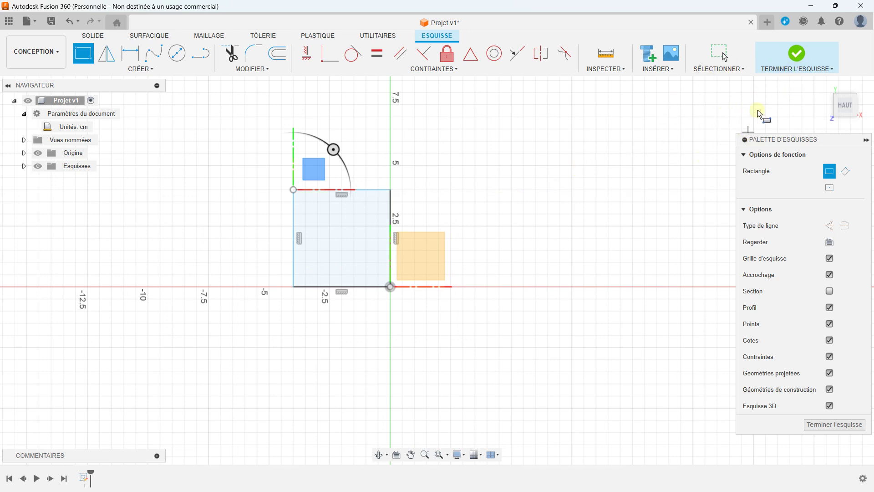
pyautogui.click(792, 54)
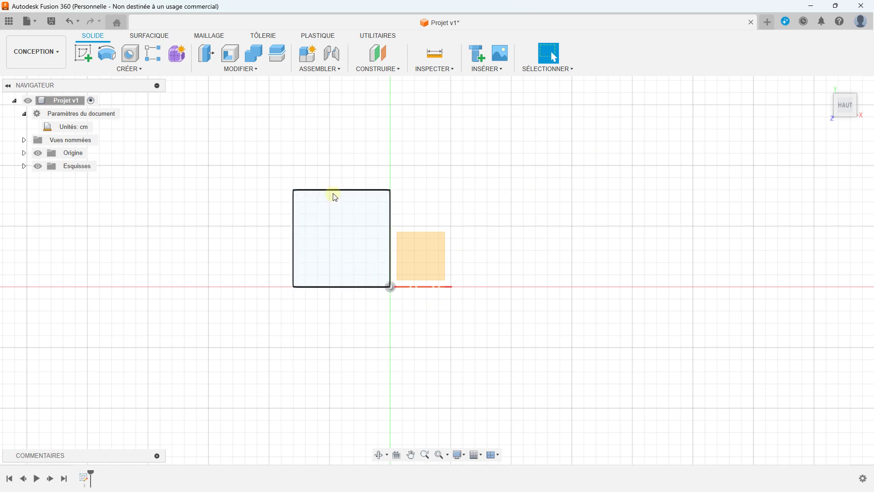
# Orbit to a perspective view and extrude the square profile upward to about 26 cm.
pyautogui.moveTo(375, 343)
pyautogui.mouseDown(button='middle')
pyautogui.moveTo(371, 361)
pyautogui.moveTo(379, 289)
pyautogui.moveTo(367, 337)
pyautogui.moveTo(356, 285)
pyautogui.mouseUp(button='middle')
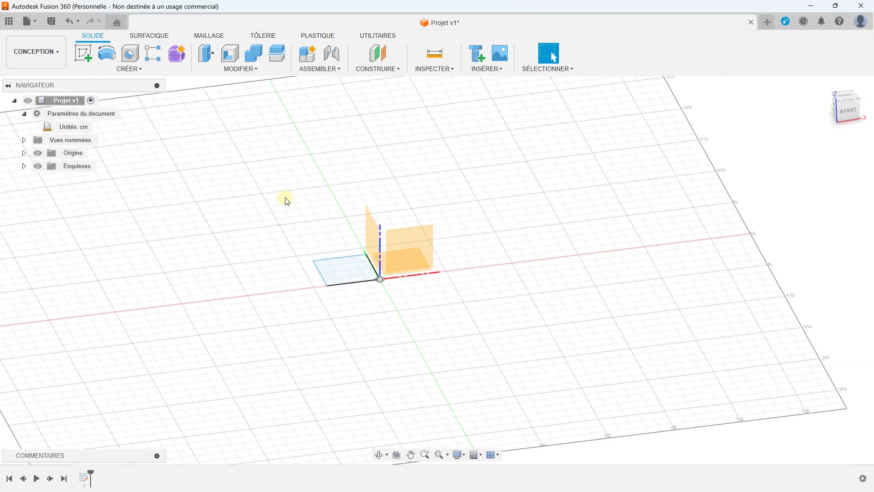
pyautogui.moveTo(309, 188)
pyautogui.keyDown('shift'); pyautogui.mouseDown(button='middle')
pyautogui.moveTo(328, 207)
pyautogui.moveTo(308, 172)
pyautogui.moveTo(384, 303)
pyautogui.moveTo(367, 313)
pyautogui.mouseUp(button='middle'); pyautogui.keyUp('shift')
pyautogui.click(370, 303)
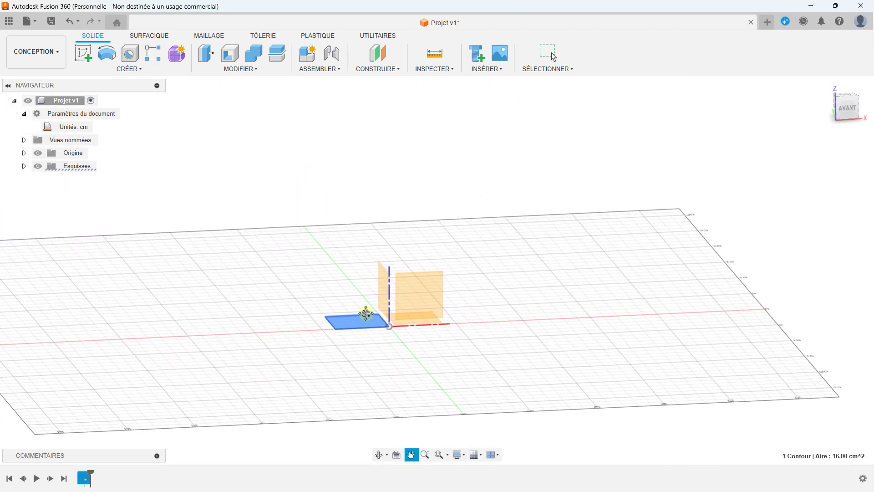
pyautogui.press('e')
pyautogui.moveTo(357, 311); pyautogui.dragTo(357, 151)
pyautogui.keyDown('shift'); pyautogui.moveTo(332, 175); pyautogui.dragTo(326, 195, button='middle'); pyautogui.keyUp('shift')
pyautogui.moveTo(346, 168); pyautogui.dragTo(346, 136)
pyautogui.moveTo(312, 164)
pyautogui.keyDown('shift'); pyautogui.mouseDown(button='middle')
pyautogui.moveTo(303, 168)
pyautogui.moveTo(303, 151)
pyautogui.moveTo(303, 250)
pyautogui.moveTo(350, 241)
pyautogui.mouseUp(button='middle'); pyautogui.keyUp('shift')
pyautogui.moveTo(347, 223); pyautogui.dragTo(337, 148)
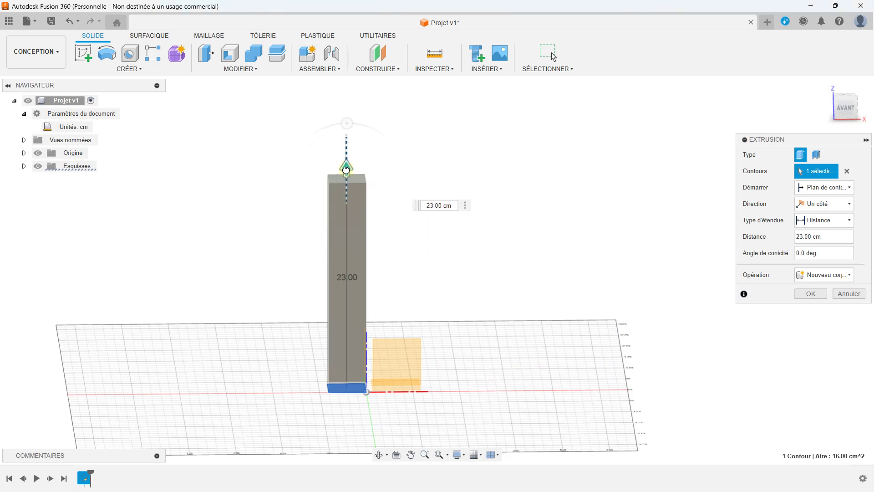
# Adjust the extrusion height to exactly 46 cm and confirm the post.
pyautogui.moveTo(298, 184); pyautogui.dragTo(298, 206, button='middle')
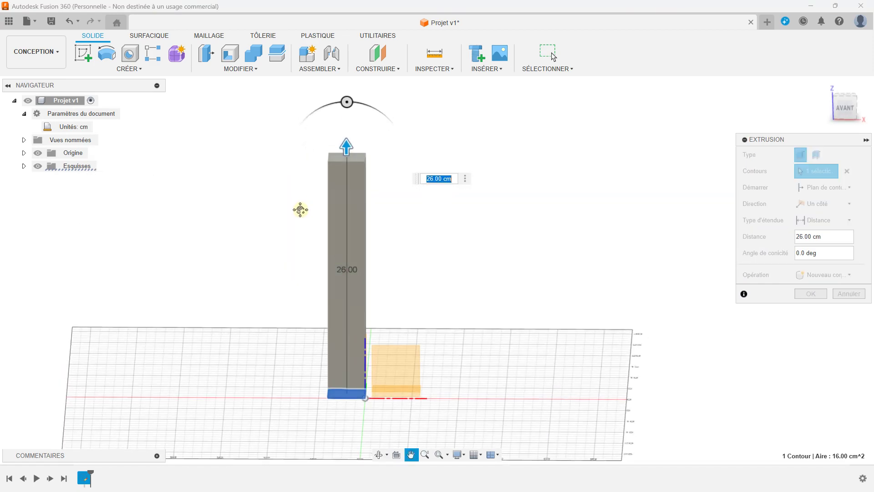
pyautogui.moveTo(345, 214); pyautogui.dragTo(348, 96)
pyautogui.keyDown('shift'); pyautogui.moveTo(305, 145); pyautogui.dragTo(303, 250, button='middle'); pyautogui.keyUp('shift')
pyautogui.moveTo(342, 196); pyautogui.dragTo(343, 167)
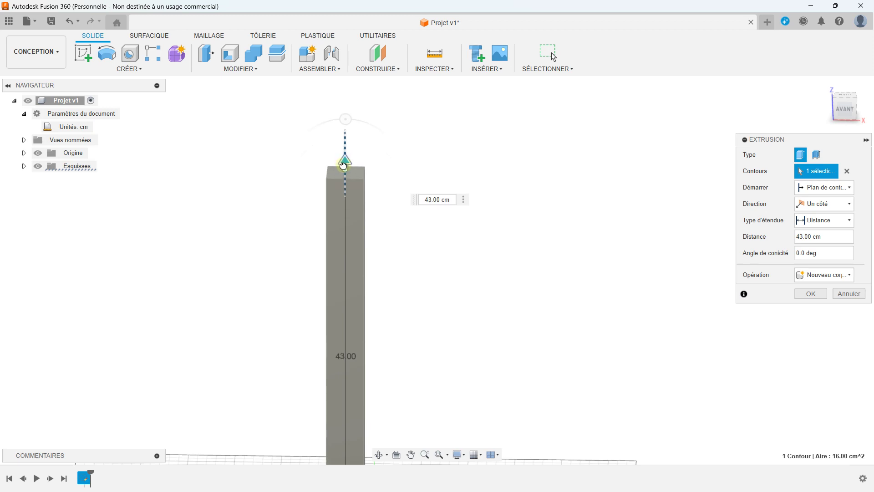
pyautogui.moveTo(343, 164); pyautogui.dragTo(344, 155)
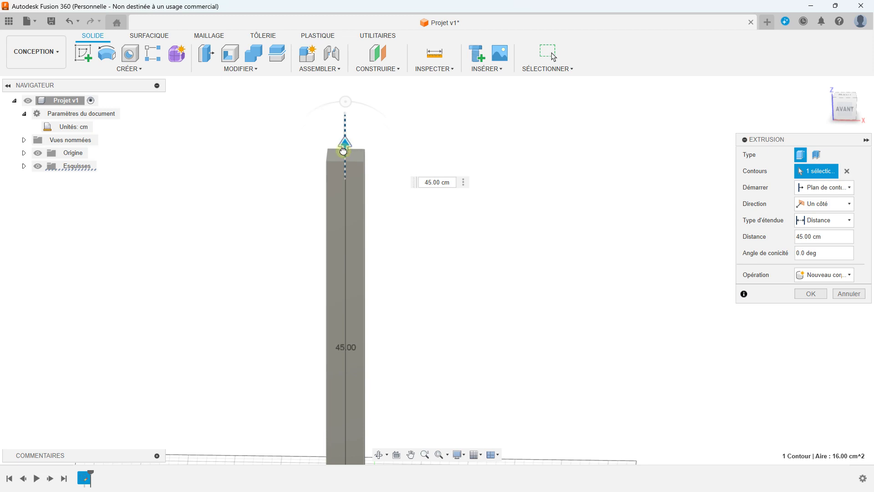
pyautogui.scroll(2, 300, 209)
pyautogui.scroll(-2, 299, 207)
pyautogui.scroll(-3, 285, 230)
pyautogui.moveTo(285, 230)
pyautogui.mouseDown(button='middle')
pyautogui.moveTo(291, 240)
pyautogui.moveTo(269, 205)
pyautogui.moveTo(293, 220)
pyautogui.mouseUp(button='middle')
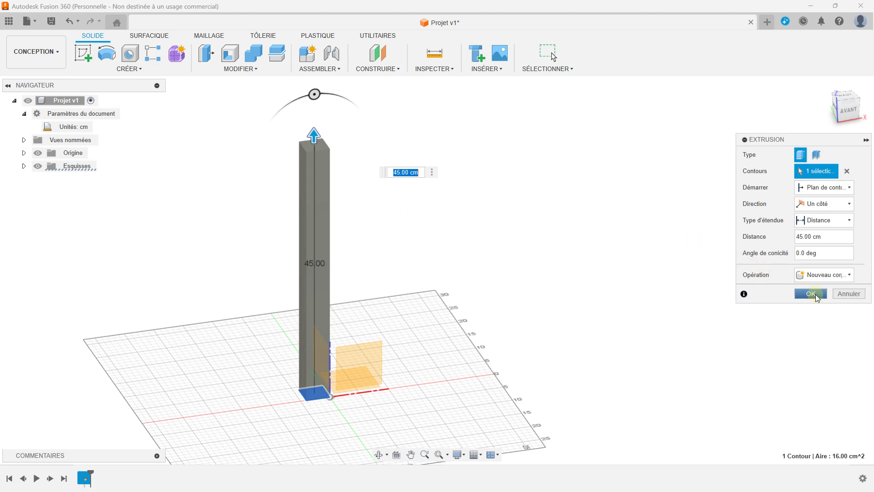
pyautogui.moveTo(314, 136); pyautogui.dragTo(314, 119)
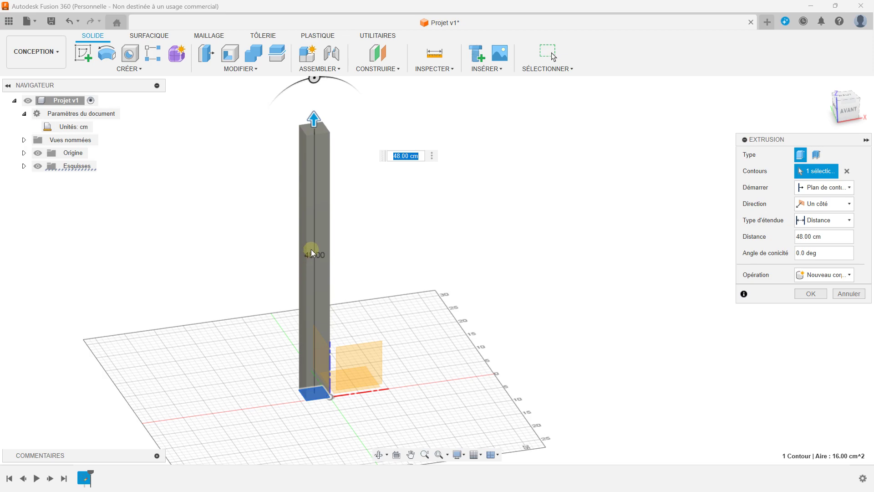
pyautogui.moveTo(314, 120); pyautogui.dragTo(313, 131)
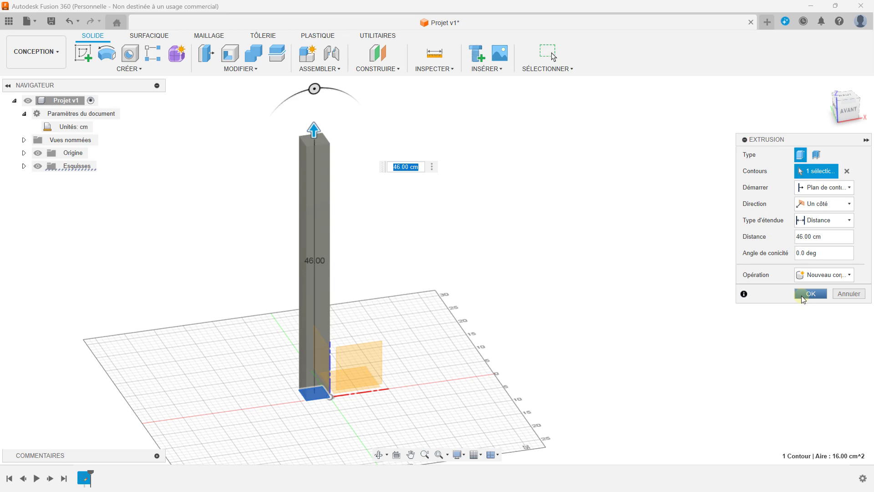
pyautogui.click(804, 296)
pyautogui.scroll(2, 446, 279)
pyautogui.scroll(-4, 444, 279)
pyautogui.moveTo(444, 279); pyautogui.dragTo(410, 279, button='middle')
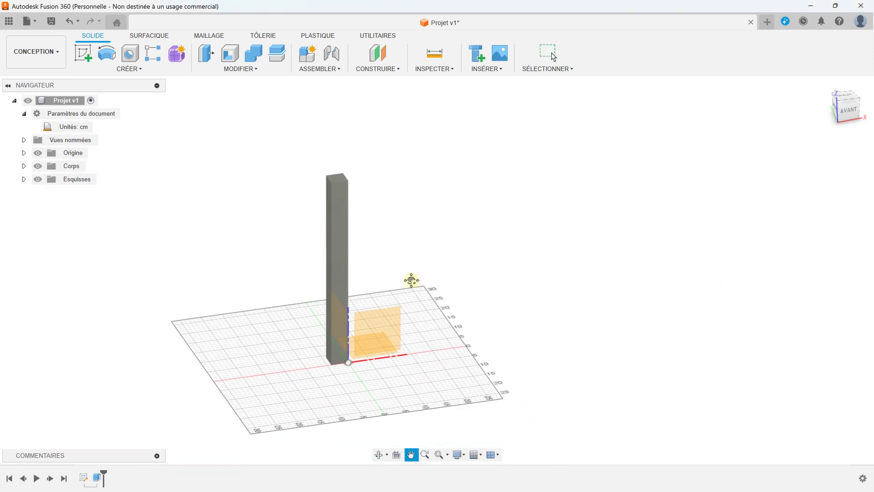
# Start a Move on the corner post and slide it along Y in top view.
pyautogui.click(237, 70)
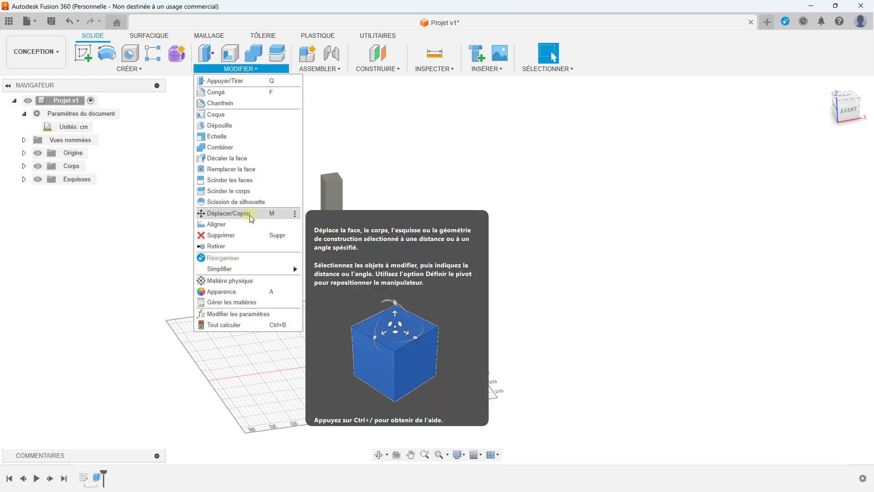
pyautogui.click(250, 215)
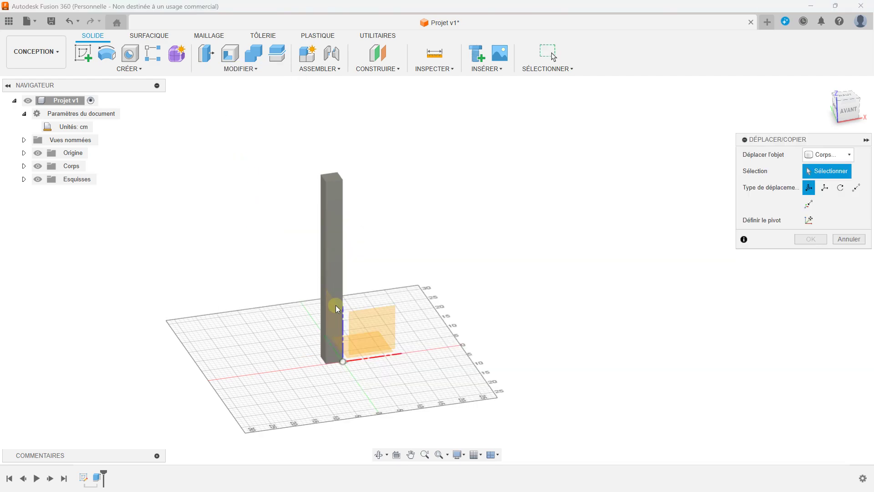
pyautogui.click(331, 346)
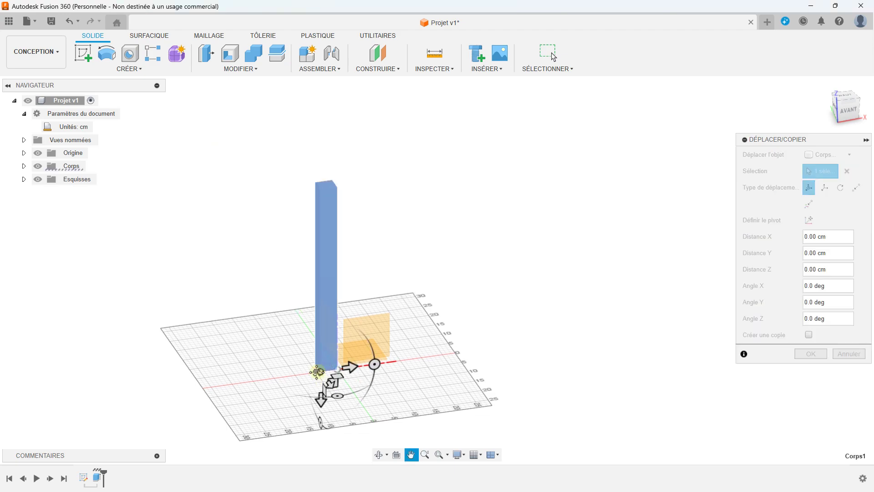
pyautogui.moveTo(384, 336)
pyautogui.mouseDown(button='middle')
pyautogui.moveTo(363, 339)
pyautogui.moveTo(416, 316)
pyautogui.mouseUp(button='middle')
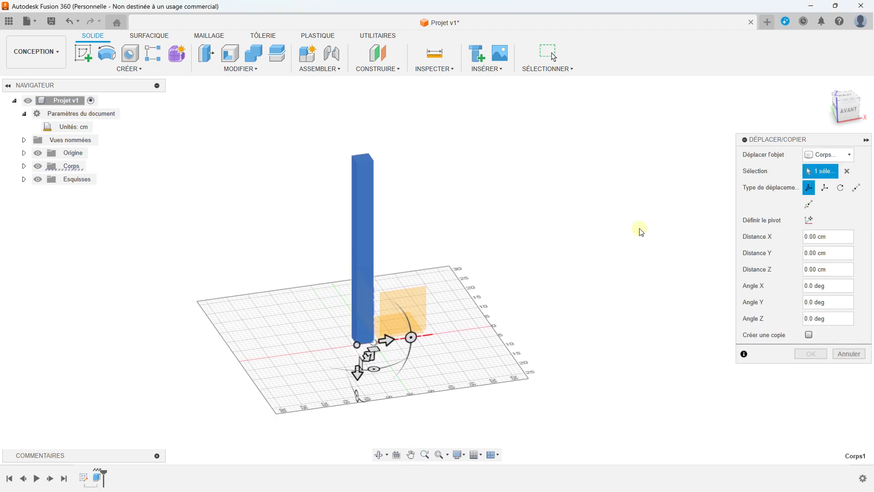
pyautogui.click(848, 99)
pyautogui.moveTo(364, 270); pyautogui.dragTo(290, 266)
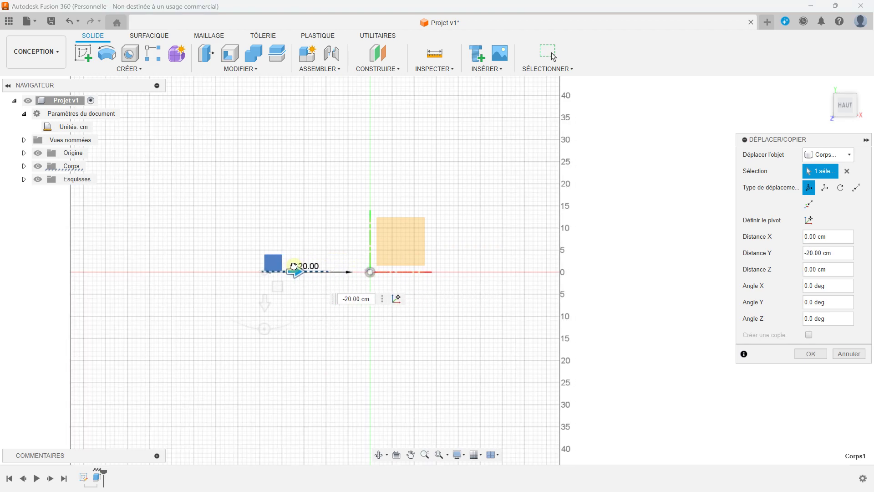
pyautogui.scroll(5, 280, 267)
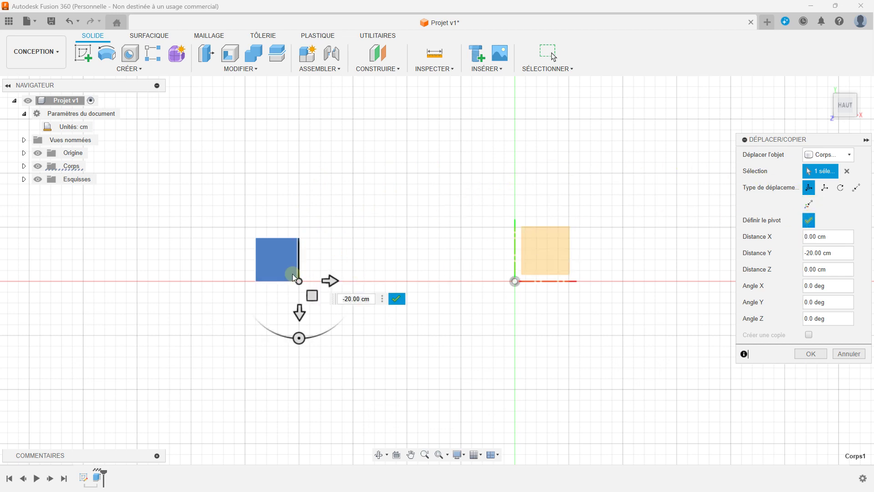
# Reposition the move pivot, then drag the post along Y and along Z toward -28 cm.
pyautogui.click(299, 282)
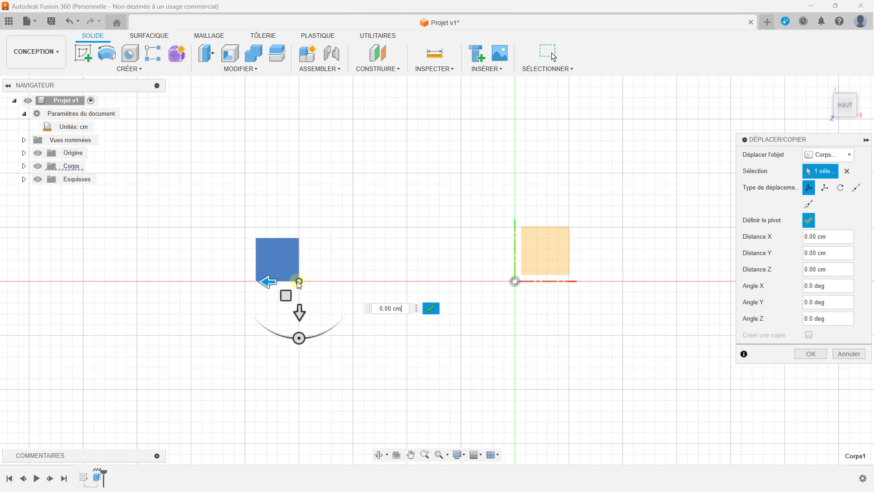
pyautogui.click(431, 309)
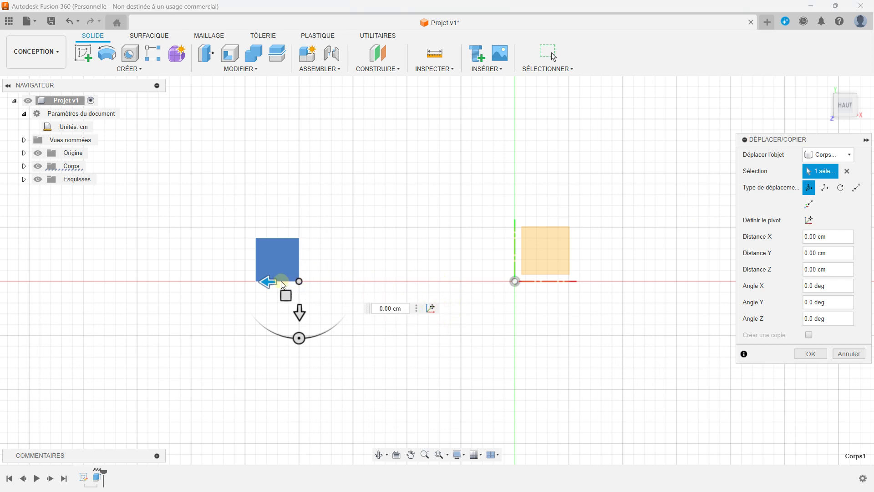
pyautogui.moveTo(265, 281); pyautogui.dragTo(478, 272)
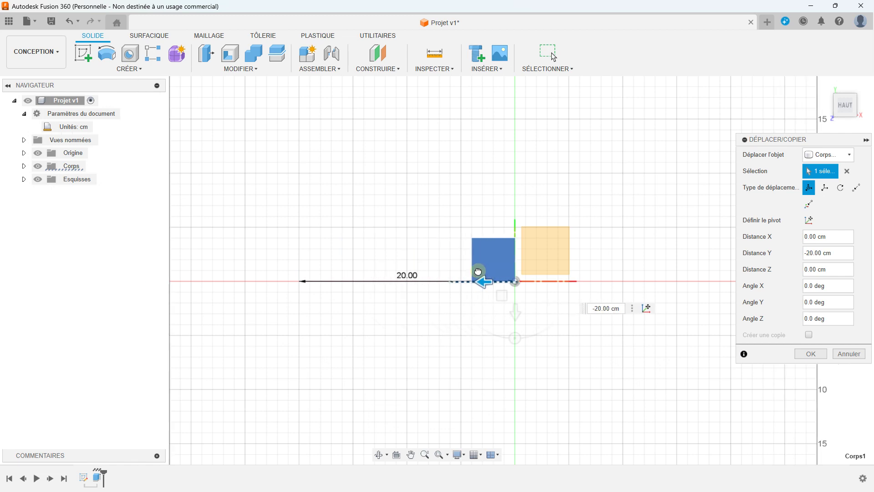
pyautogui.moveTo(478, 272); pyautogui.dragTo(270, 273)
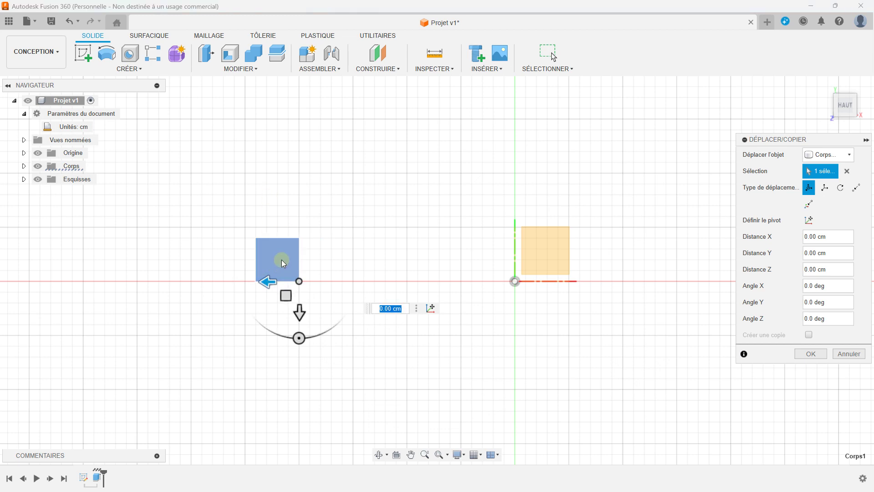
pyautogui.moveTo(268, 282); pyautogui.dragTo(307, 280)
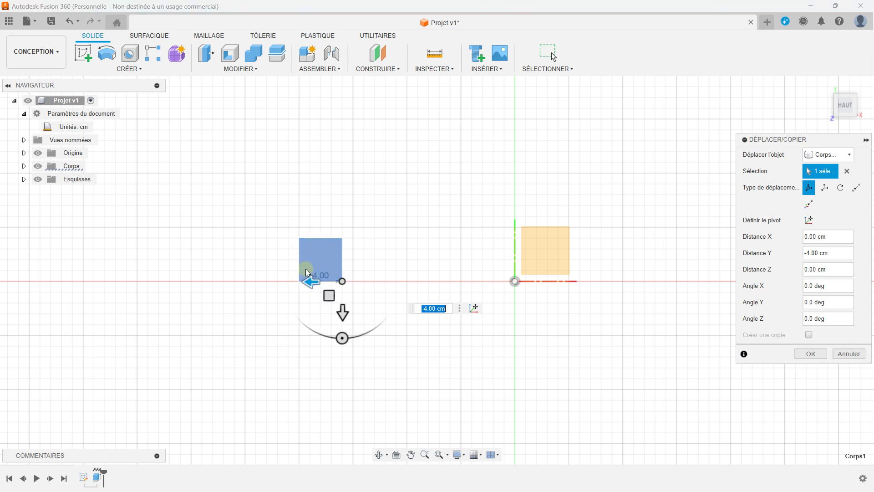
pyautogui.scroll(1, 305, 265)
pyautogui.scroll(-1, 305, 265)
pyautogui.moveTo(336, 311); pyautogui.dragTo(342, 83)
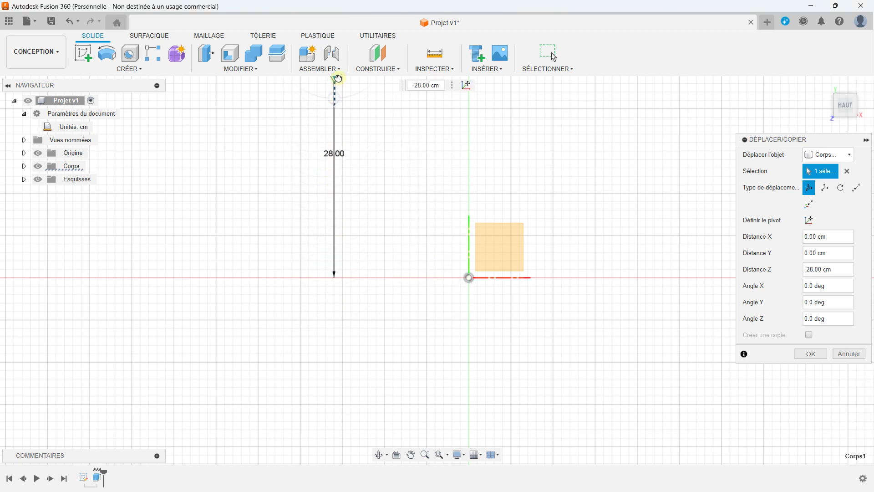
# Set the post's Z offset to -16 cm, apply the move, and view it in 3D.
pyautogui.moveTo(363, 116); pyautogui.dragTo(361, 117, button='middle')
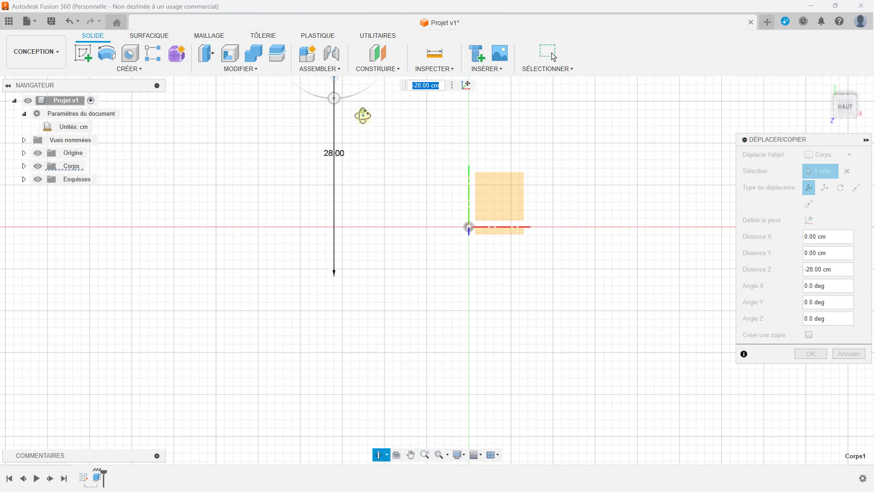
pyautogui.moveTo(409, 140); pyautogui.dragTo(385, 257, button='middle')
pyautogui.moveTo(334, 161); pyautogui.dragTo(333, 268)
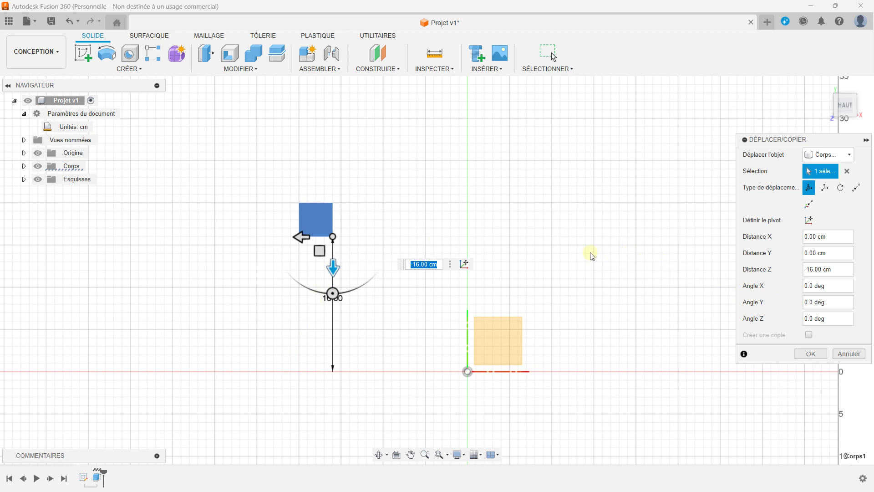
pyautogui.click(806, 355)
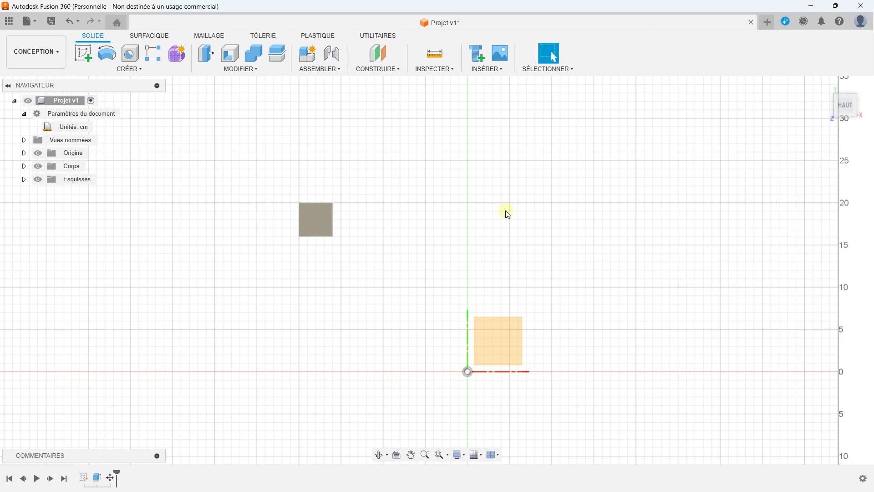
pyautogui.scroll(2, 364, 211)
pyautogui.scroll(-3, 366, 212)
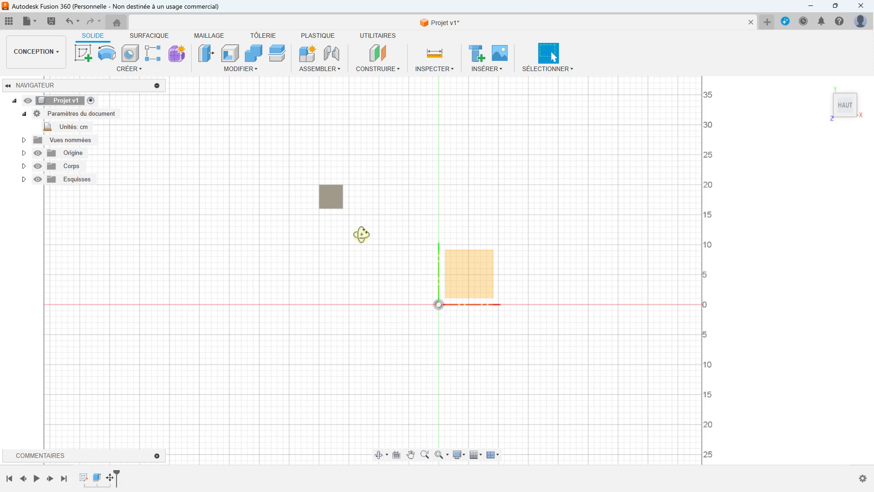
pyautogui.keyDown('shift'); pyautogui.moveTo(361, 235); pyautogui.dragTo(363, 179, button='middle'); pyautogui.keyUp('shift')
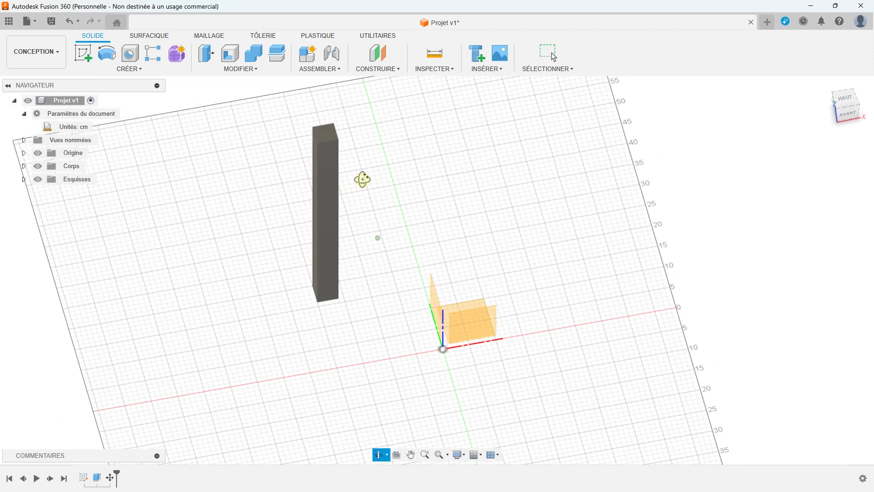
pyautogui.click(257, 70)
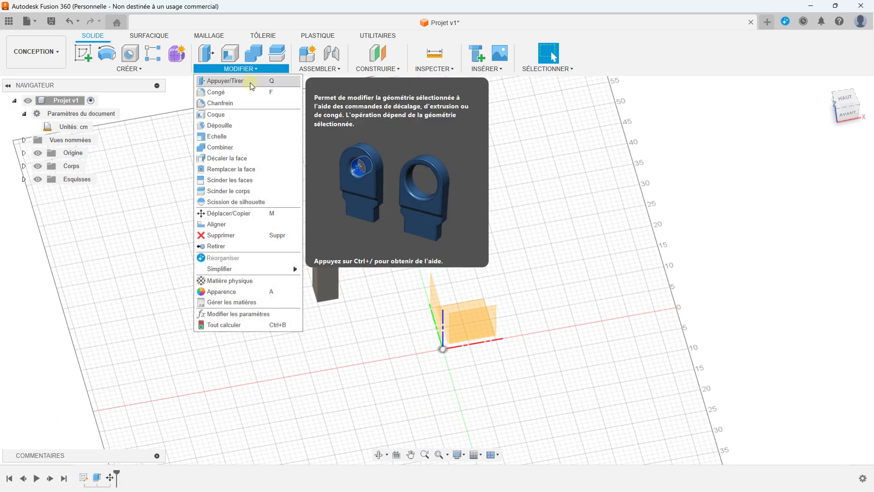
# Start a fillet and select the post's four vertical edges.
pyautogui.click(250, 95)
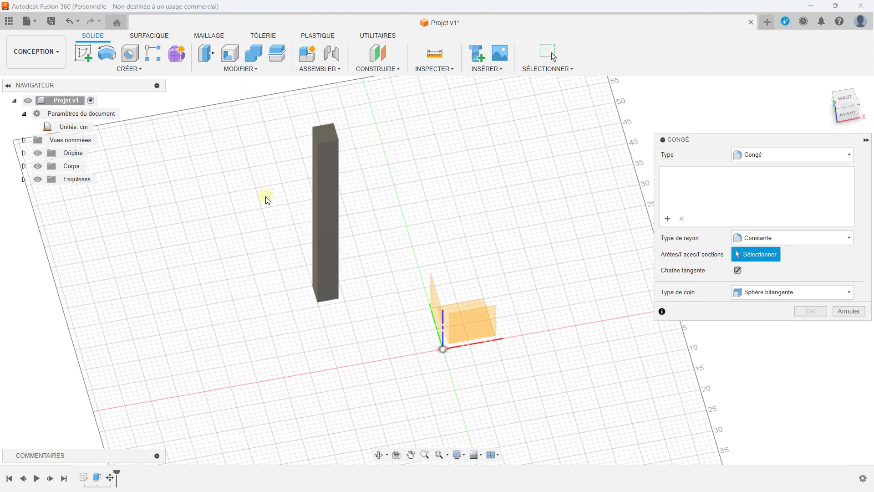
pyautogui.click(321, 162)
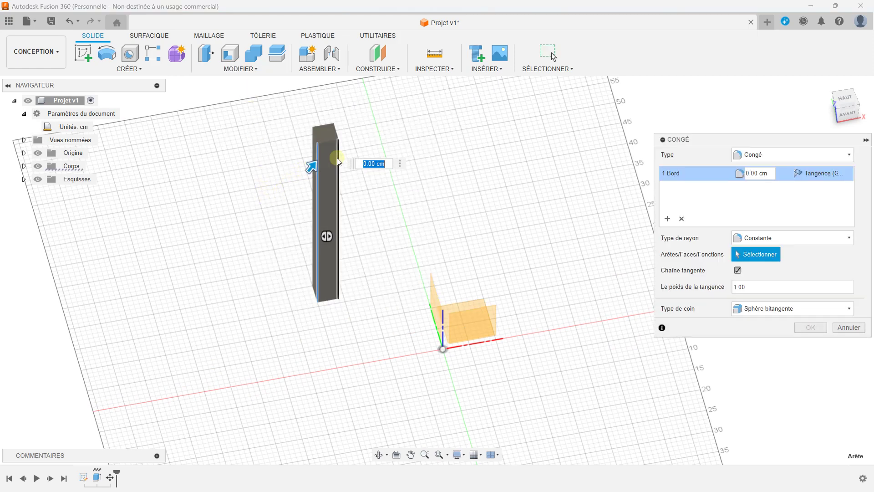
pyautogui.click(337, 157)
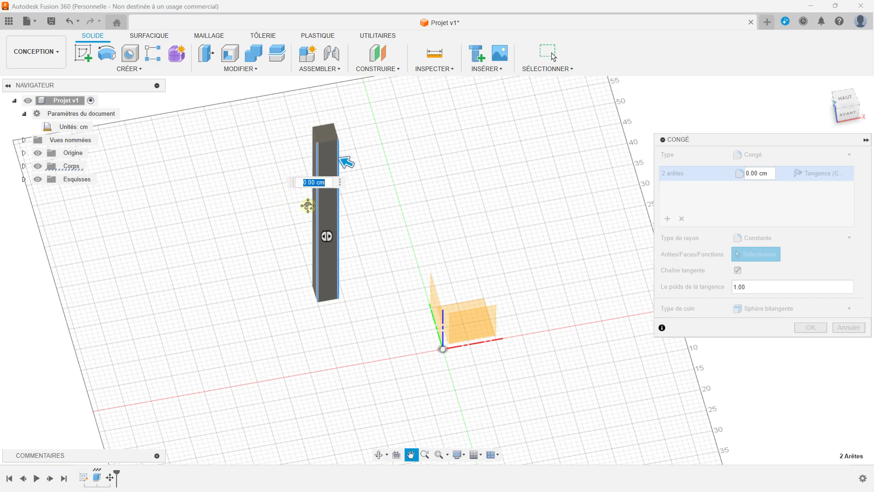
pyautogui.moveTo(308, 205)
pyautogui.keyDown('shift'); pyautogui.mouseDown(button='middle')
pyautogui.moveTo(279, 228)
pyautogui.moveTo(337, 214)
pyautogui.mouseUp(button='middle'); pyautogui.keyUp('shift')
pyautogui.click(387, 214)
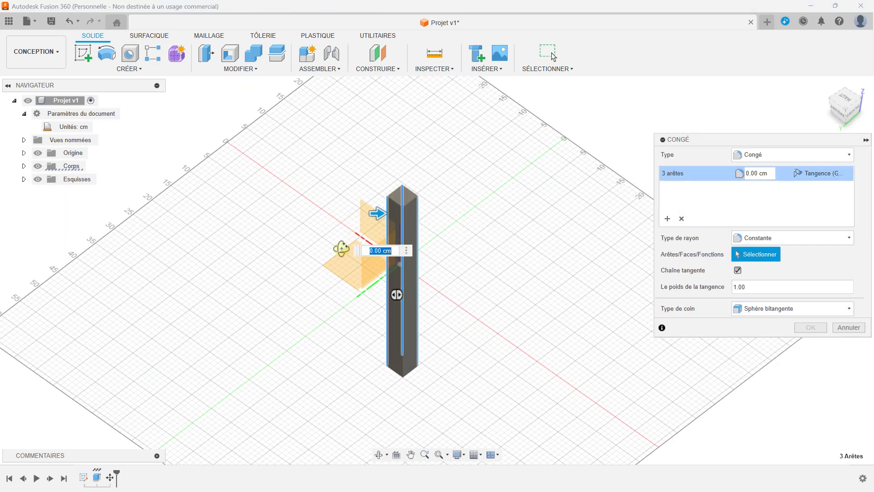
pyautogui.keyDown('shift'); pyautogui.moveTo(341, 248); pyautogui.dragTo(478, 232, button='middle'); pyautogui.keyUp('shift')
pyautogui.click(450, 189)
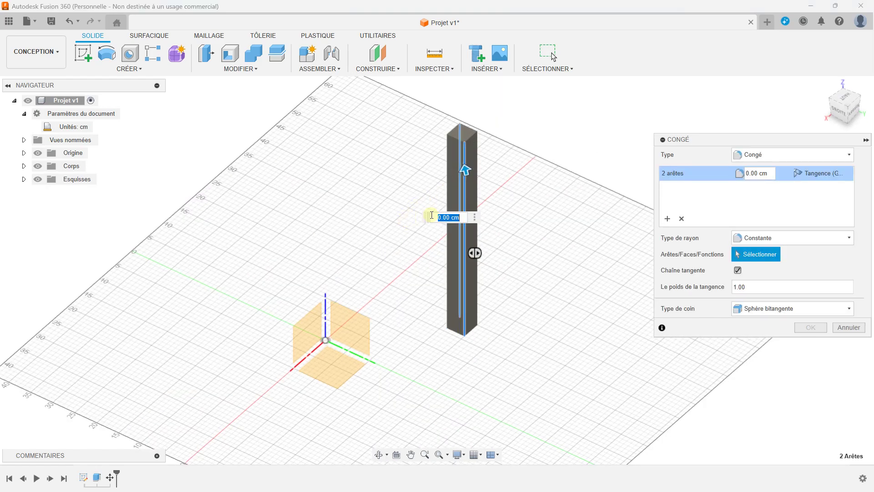
pyautogui.click(447, 200)
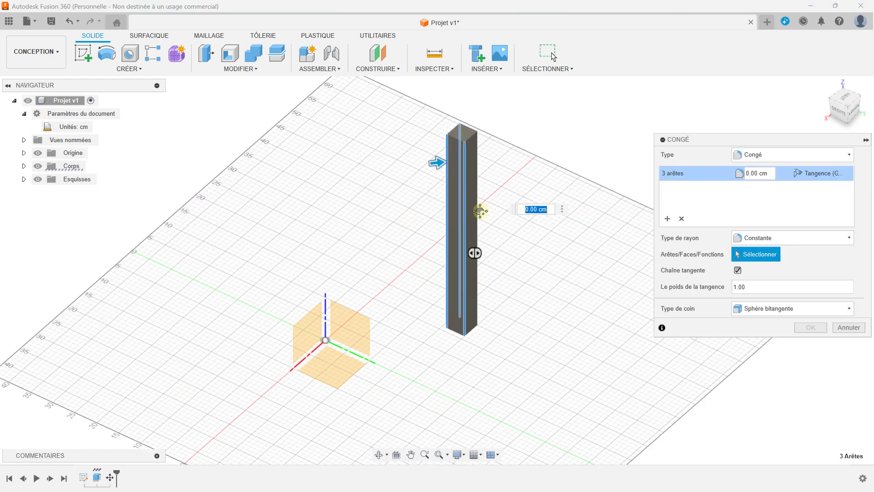
pyautogui.keyDown('shift'); pyautogui.moveTo(480, 211); pyautogui.dragTo(360, 195, button='middle'); pyautogui.keyUp('shift')
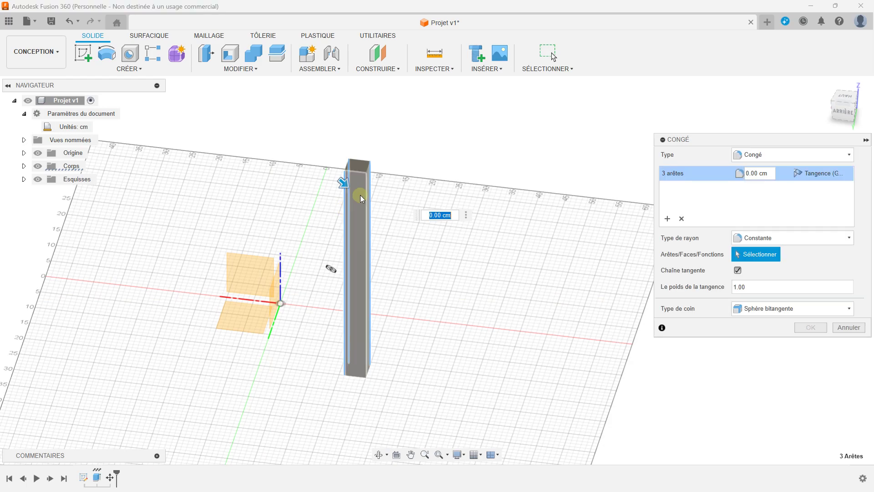
pyautogui.click(365, 193)
# Set the fillet radius to 0.4 cm and apply it.
pyautogui.scroll(4, 348, 176)
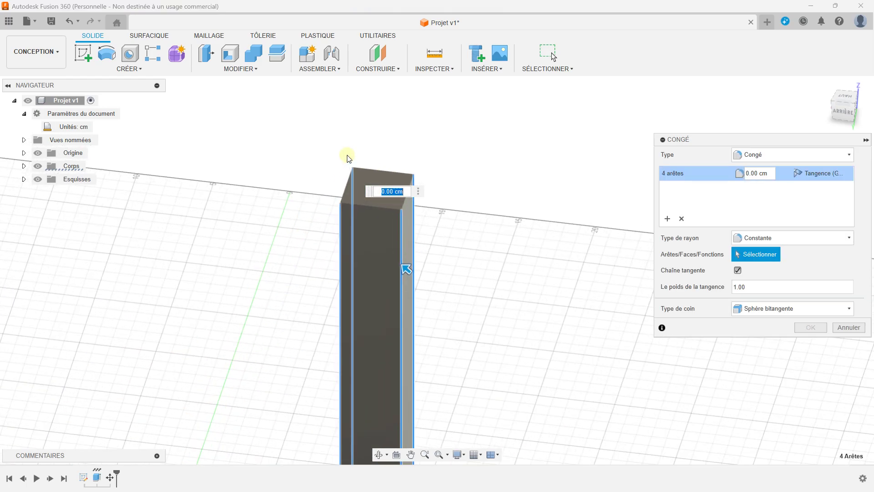
pyautogui.press('capslock')
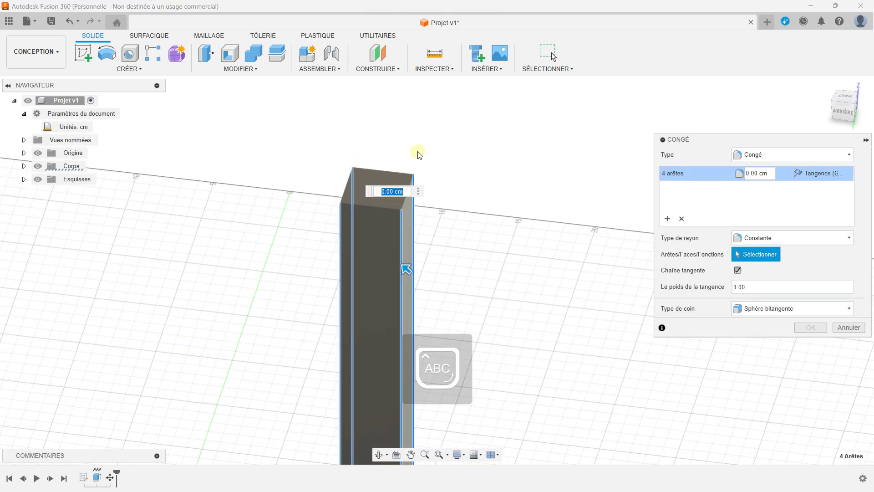
pyautogui.write('0')
pyautogui.press('capslock')
pyautogui.write('.4')
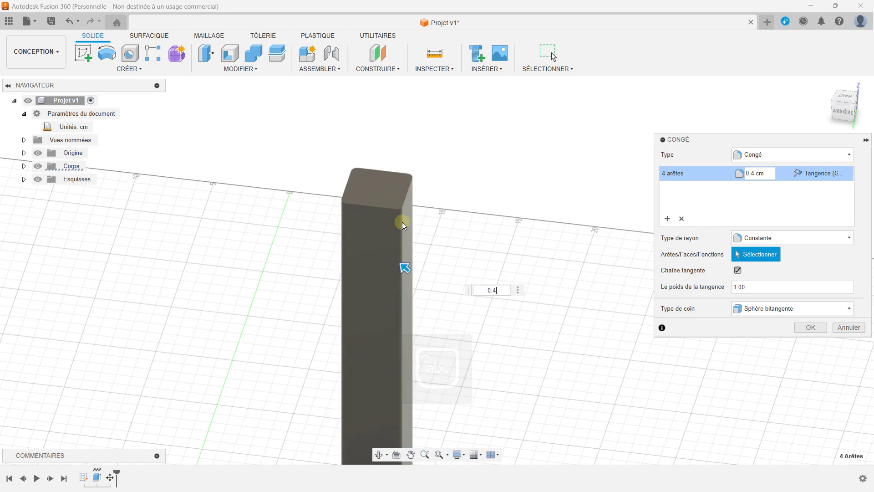
pyautogui.click(808, 324)
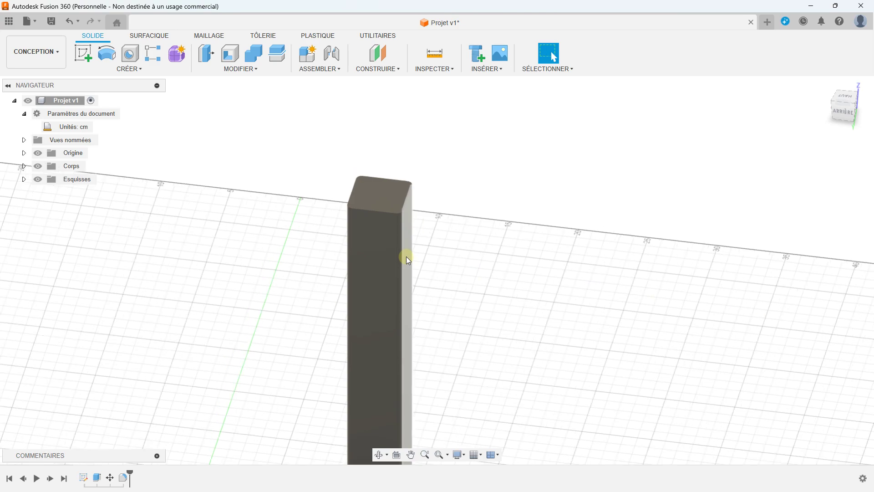
pyautogui.scroll(-5, 406, 256)
pyautogui.scroll(-2, 405, 274)
pyautogui.moveTo(403, 291)
pyautogui.mouseDown(button='middle')
pyautogui.moveTo(408, 334)
pyautogui.moveTo(267, 308)
pyautogui.moveTo(240, 235)
pyautogui.mouseUp(button='middle')
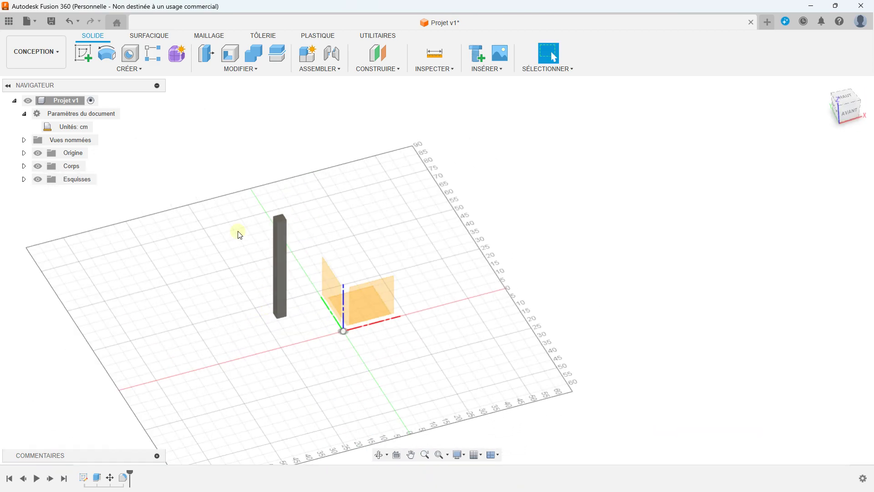
pyautogui.click(144, 69)
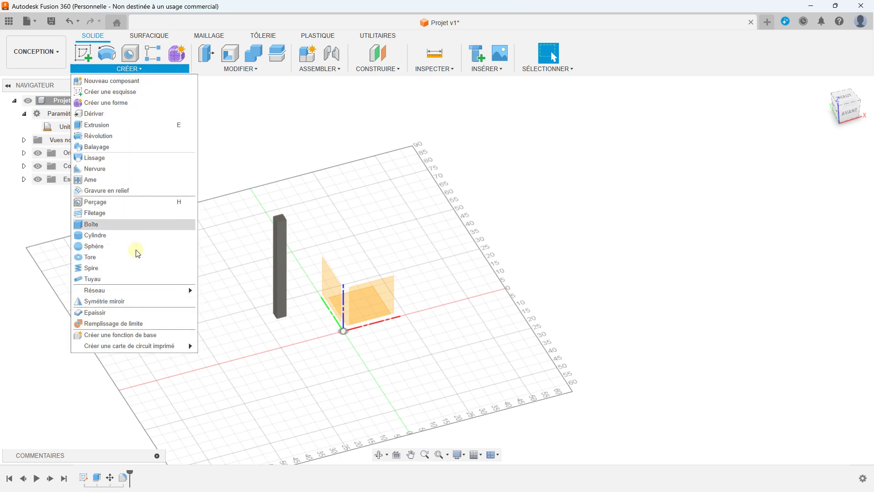
pyautogui.click(136, 301)
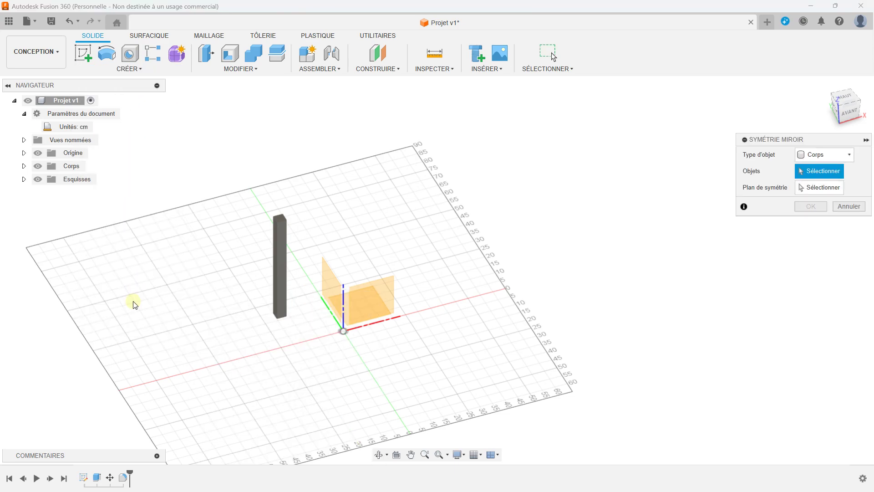
pyautogui.click(275, 248)
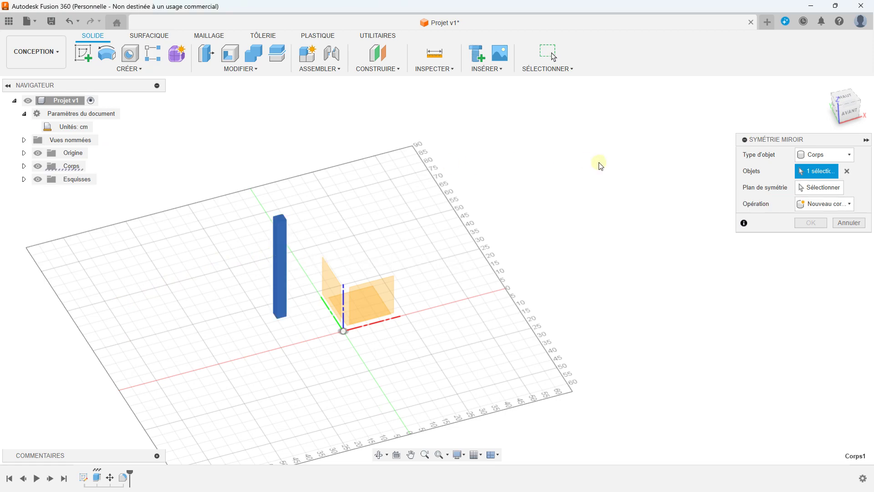
pyautogui.click(802, 187)
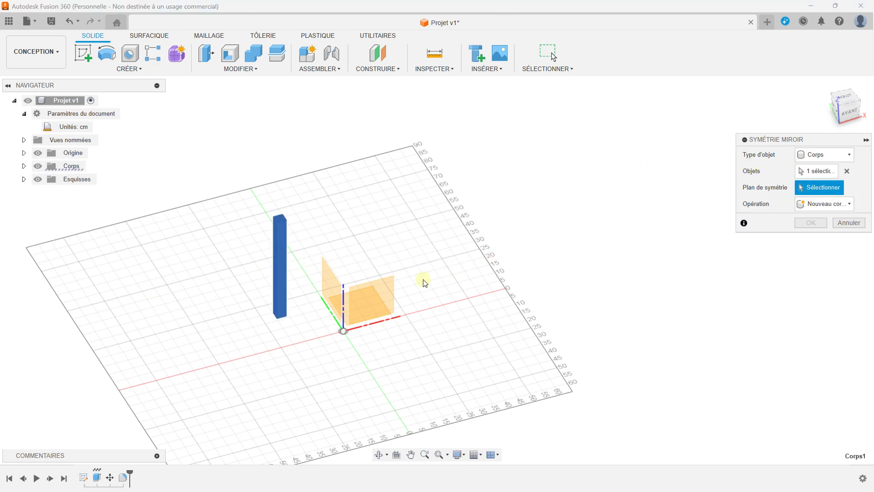
pyautogui.click(331, 282)
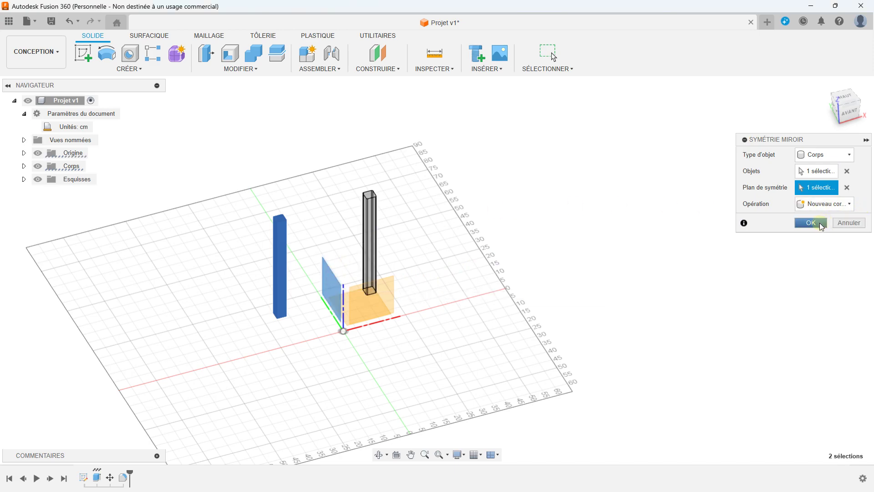
pyautogui.moveTo(420, 254)
pyautogui.mouseDown(button='middle')
pyautogui.moveTo(398, 232)
pyautogui.moveTo(405, 263)
pyautogui.mouseUp(button='middle')
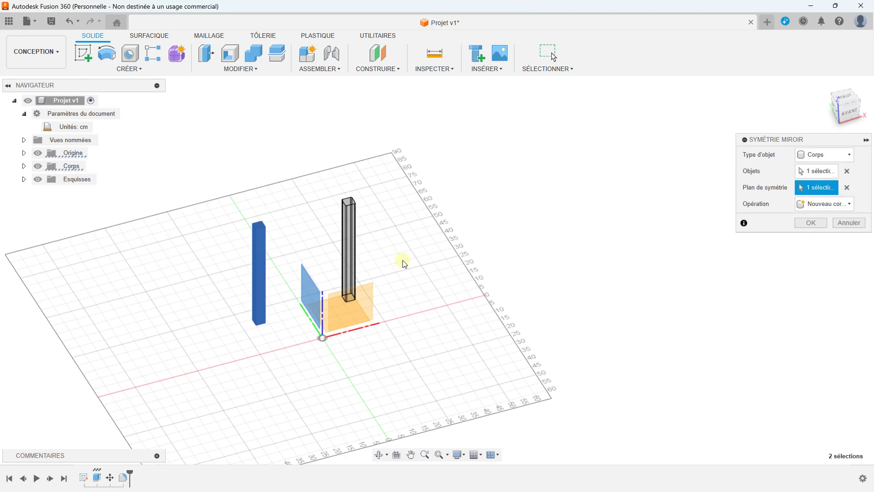
pyautogui.moveTo(539, 252)
pyautogui.keyDown('shift'); pyautogui.mouseDown(button='middle')
pyautogui.moveTo(459, 285)
pyautogui.moveTo(282, 268)
pyautogui.moveTo(224, 297)
pyautogui.moveTo(502, 262)
pyautogui.moveTo(410, 275)
pyautogui.moveTo(466, 265)
pyautogui.moveTo(467, 283)
pyautogui.moveTo(432, 261)
pyautogui.moveTo(443, 268)
pyautogui.mouseUp(button='middle'); pyautogui.keyUp('shift')
pyautogui.moveTo(387, 245)
pyautogui.mouseDown(button='middle')
pyautogui.moveTo(369, 219)
pyautogui.moveTo(396, 236)
pyautogui.moveTo(376, 242)
pyautogui.moveTo(389, 237)
pyautogui.mouseUp(button='middle')
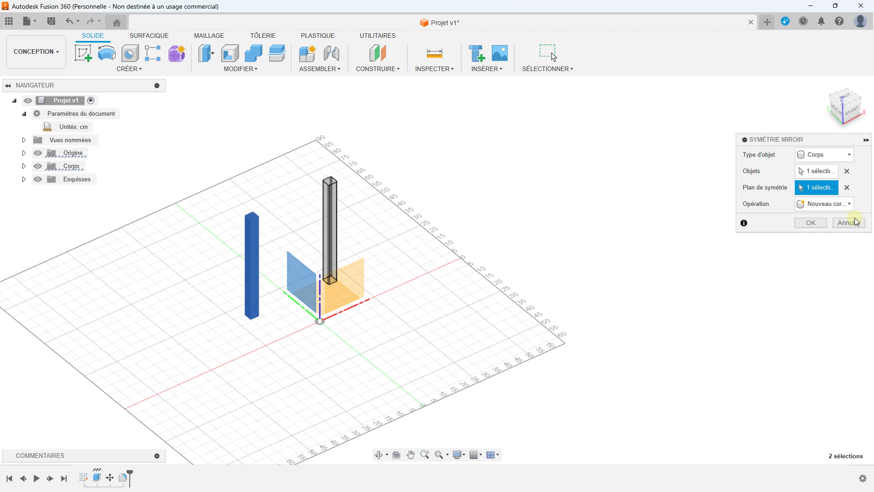
pyautogui.click(851, 225)
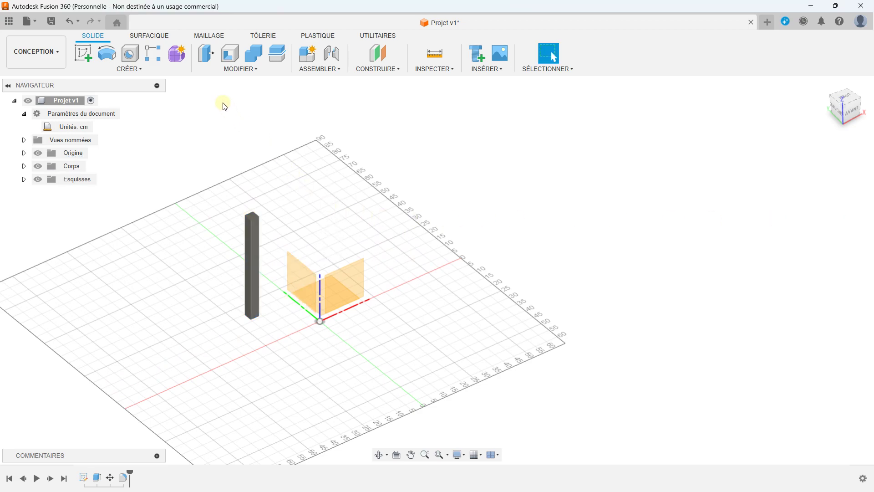
# Select the corner post and try the Move/Copy command on it.
pyautogui.click(242, 256)
pyautogui.click(199, 170)
pyautogui.click(227, 71)
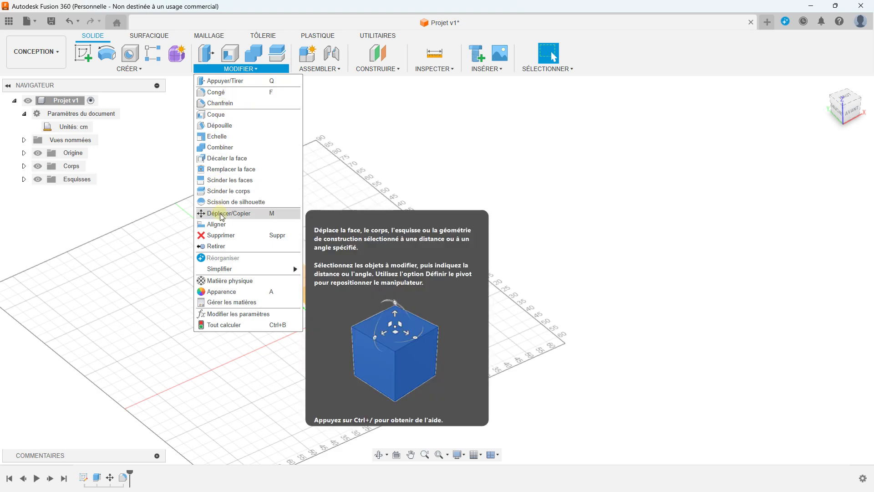
pyautogui.click(219, 268)
pyautogui.click(254, 231)
pyautogui.click(251, 260)
pyautogui.click(250, 290)
pyautogui.click(234, 67)
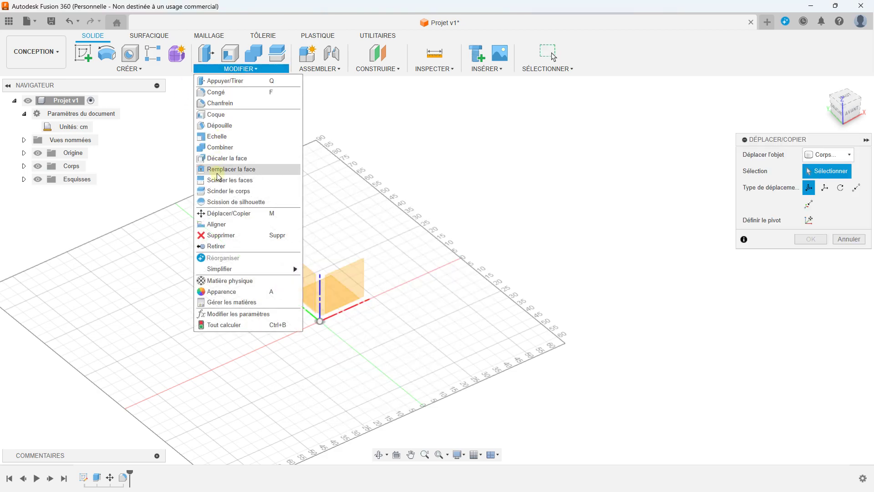
# Mirror the corner post across the origin plane to create a second post.
pyautogui.click(129, 68)
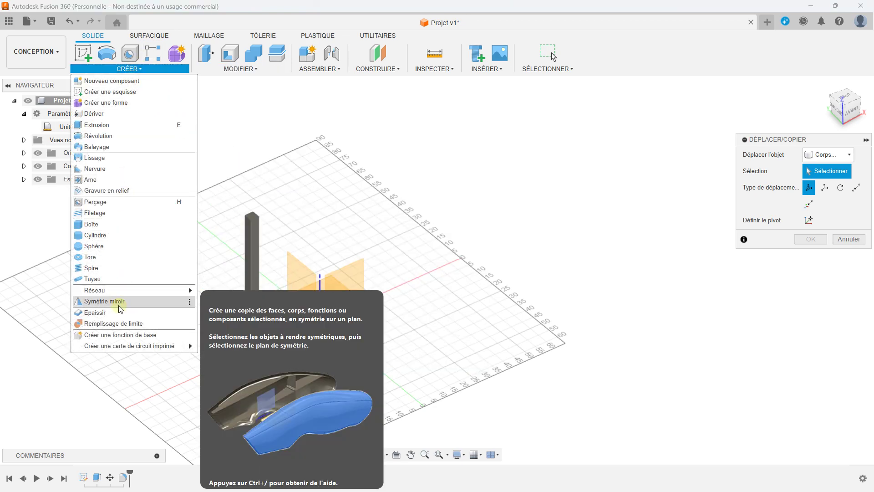
pyautogui.click(119, 302)
pyautogui.click(254, 246)
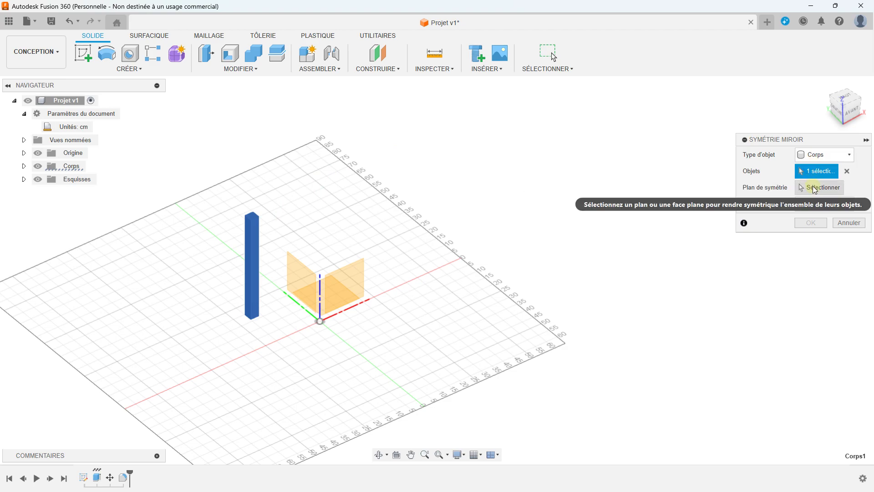
pyautogui.click(815, 189)
pyautogui.click(295, 276)
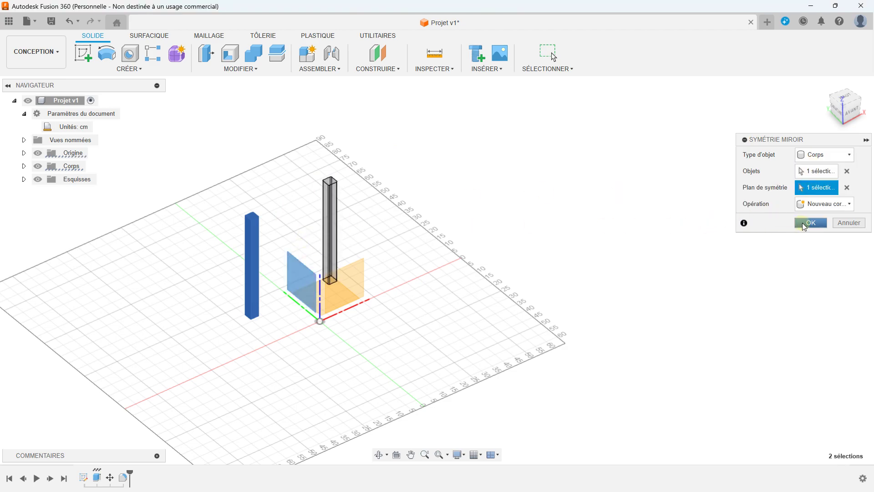
pyautogui.click(804, 225)
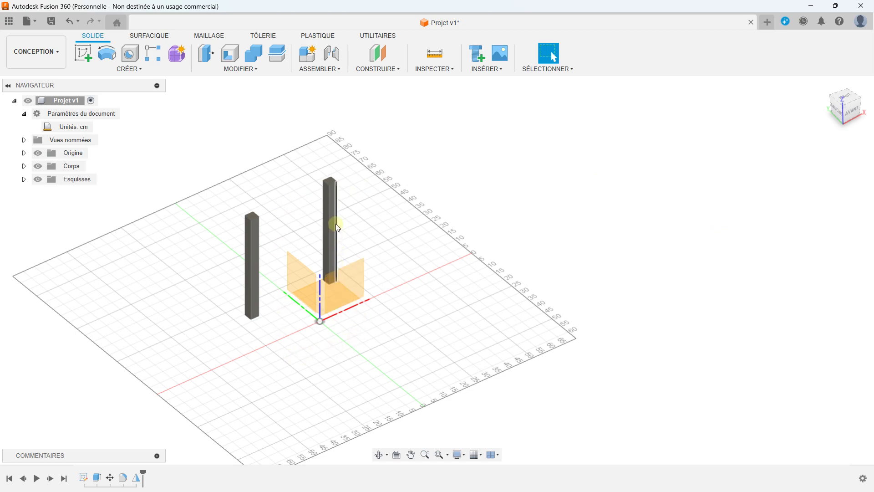
# Mirror the first post across the YZ plane to create a third post.
pyautogui.click(139, 75)
pyautogui.click(148, 292)
pyautogui.click(248, 246)
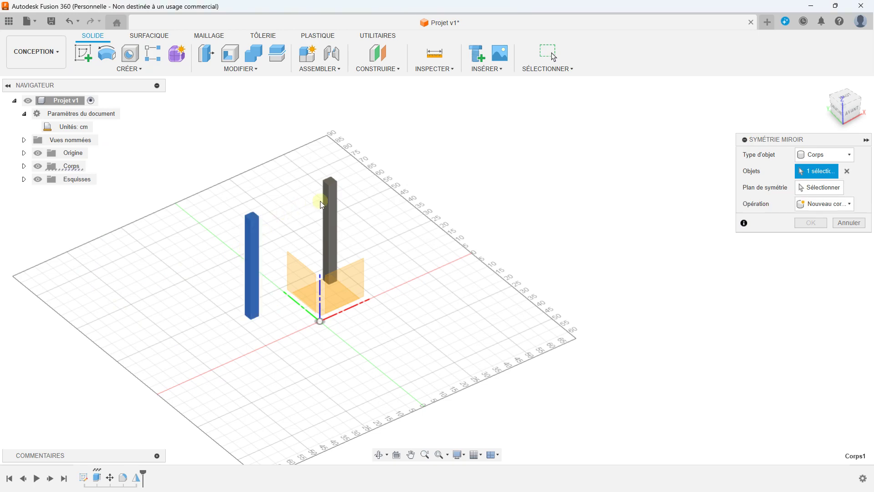
pyautogui.click(818, 191)
pyautogui.click(357, 281)
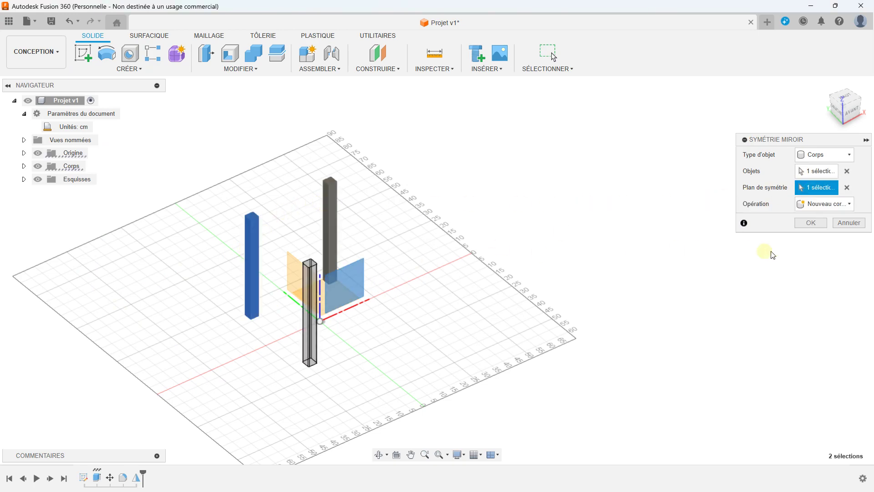
pyautogui.click(812, 223)
# Mirror the newest post across a plane to create the fourth post.
pyautogui.click(111, 72)
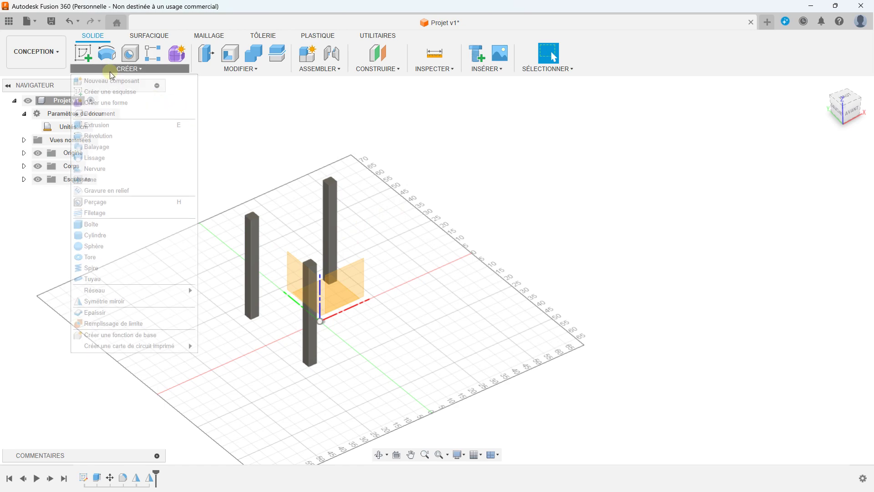
pyautogui.click(109, 299)
pyautogui.click(313, 320)
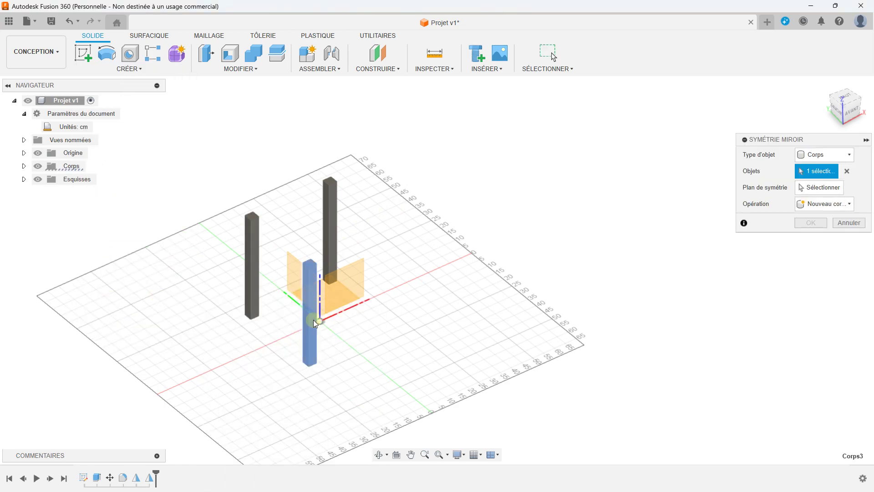
pyautogui.click(294, 256)
pyautogui.click(811, 223)
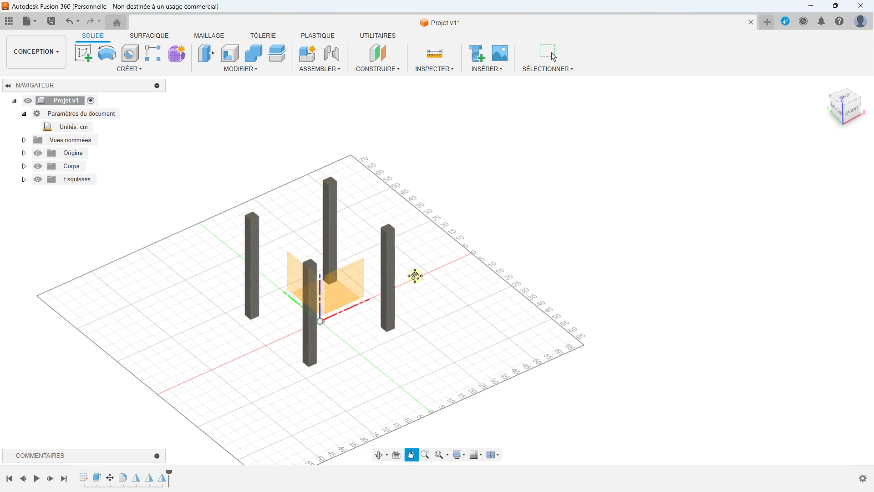
pyautogui.keyDown('shift'); pyautogui.moveTo(414, 276); pyautogui.dragTo(287, 250, button='middle'); pyautogui.keyUp('shift')
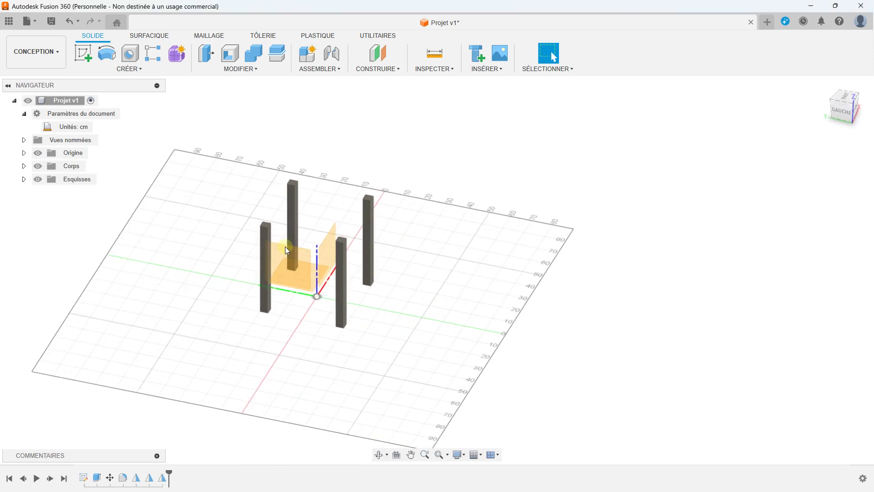
pyautogui.scroll(5, 285, 247)
pyautogui.moveTo(302, 254); pyautogui.dragTo(363, 269, button='middle')
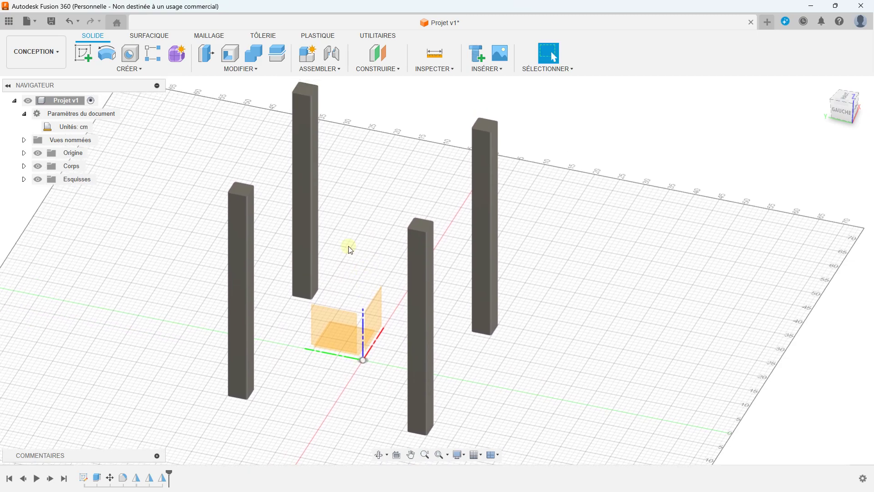
pyautogui.click(139, 69)
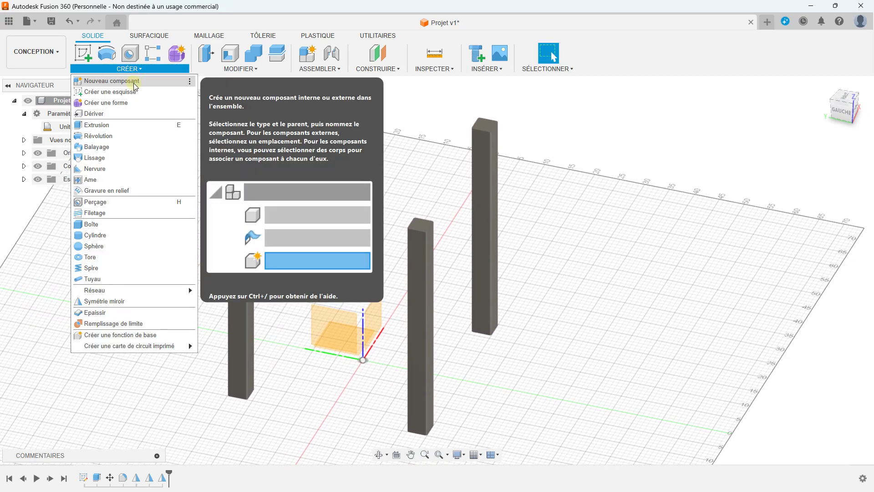
pyautogui.click(128, 91)
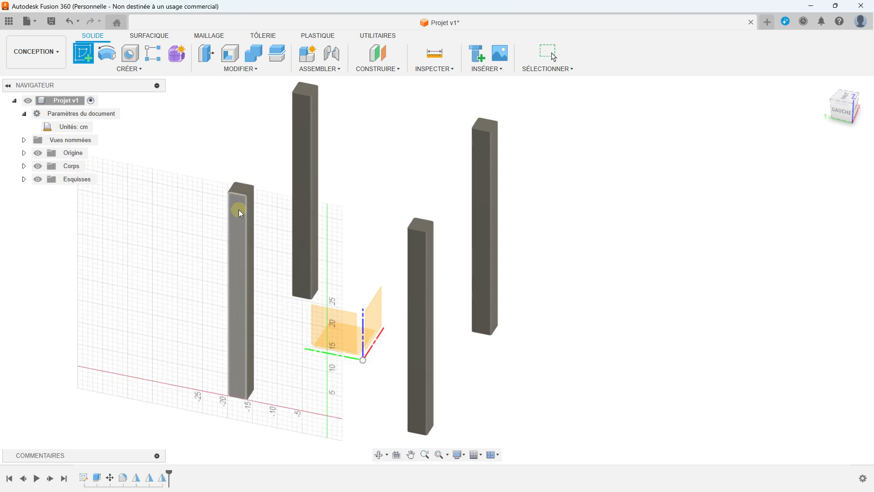
pyautogui.click(238, 210)
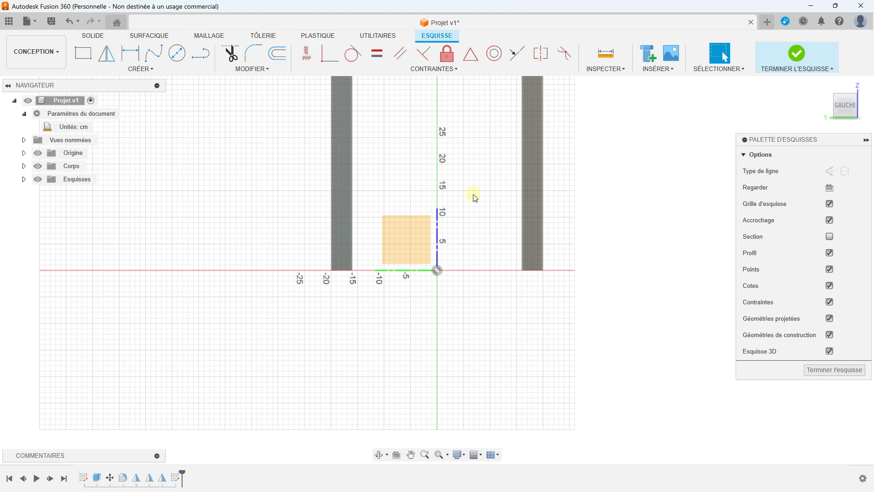
pyautogui.moveTo(513, 205); pyautogui.dragTo(431, 267, button='middle')
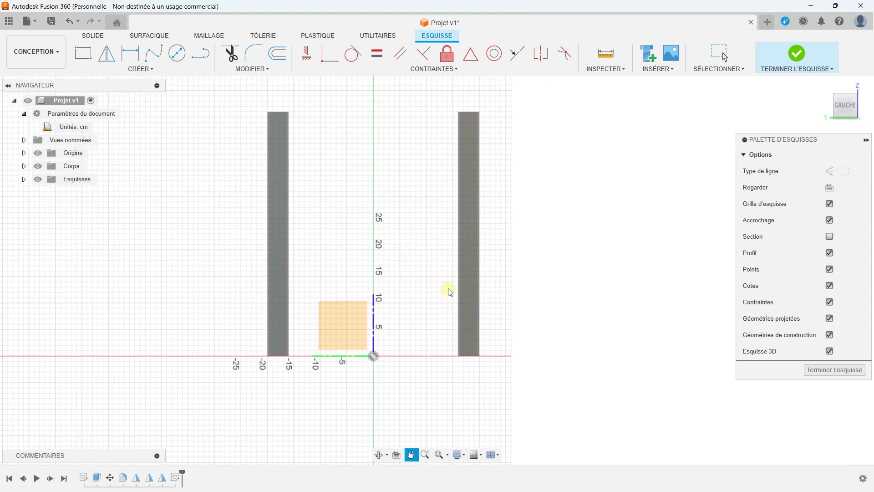
pyautogui.click(69, 21)
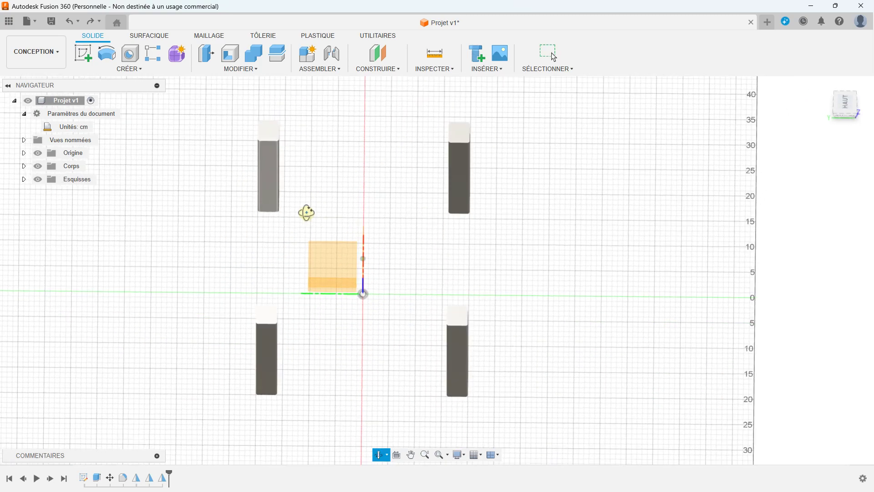
pyautogui.click(360, 381)
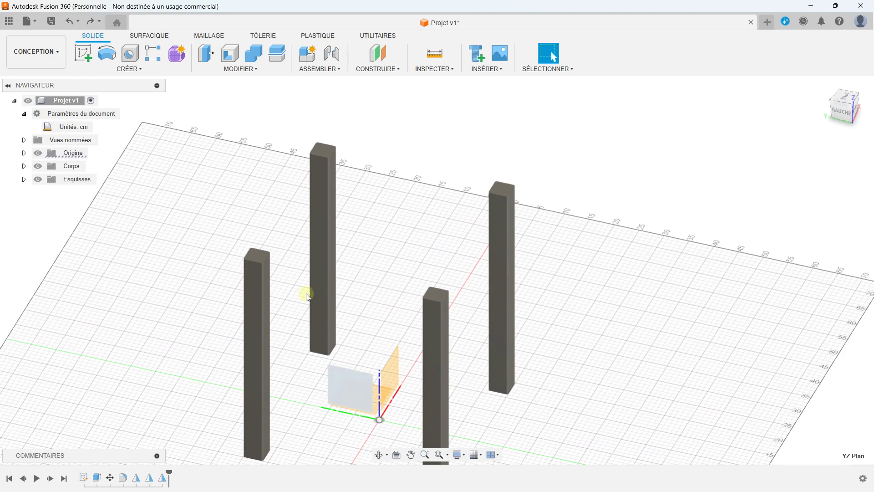
# Start a sketch on the YZ plane and select the 2-point rectangle tool.
pyautogui.click(129, 69)
pyautogui.click(105, 88)
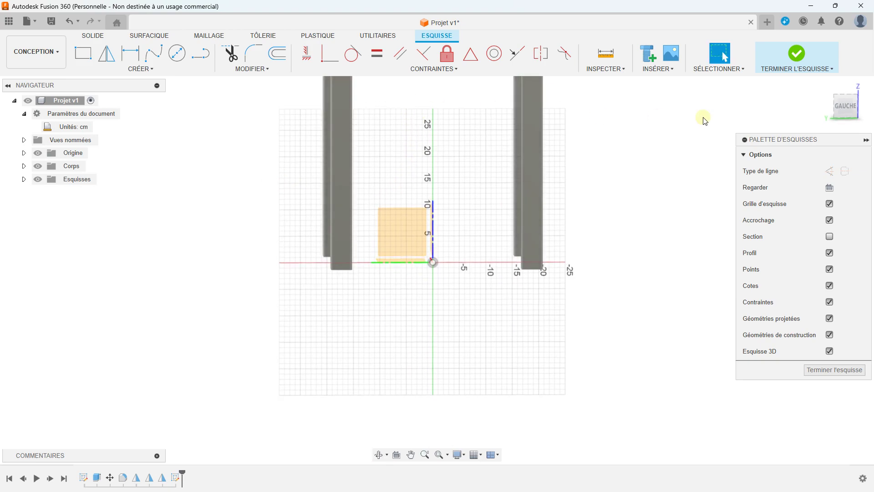
pyautogui.moveTo(492, 121)
pyautogui.mouseDown(button='middle')
pyautogui.moveTo(468, 275)
pyautogui.moveTo(326, 219)
pyautogui.mouseUp(button='middle')
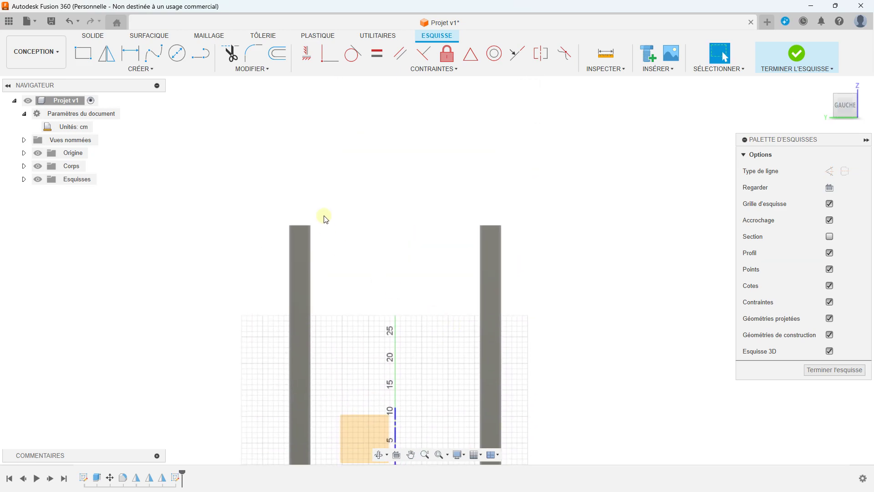
pyautogui.click(84, 53)
pyautogui.scroll(3, 291, 212)
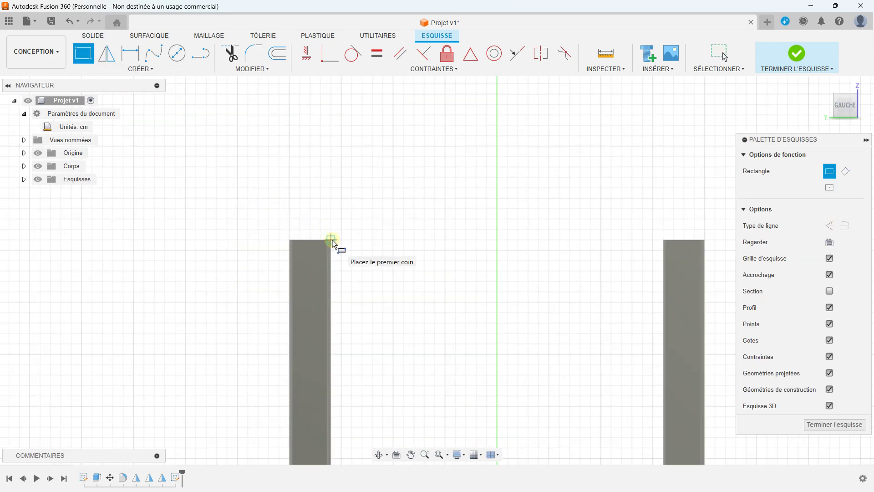
# Draw a 32 × 10 cm rectangle between the two post tops and finish the sketch.
pyautogui.click(331, 239)
pyautogui.scroll(-5, 332, 242)
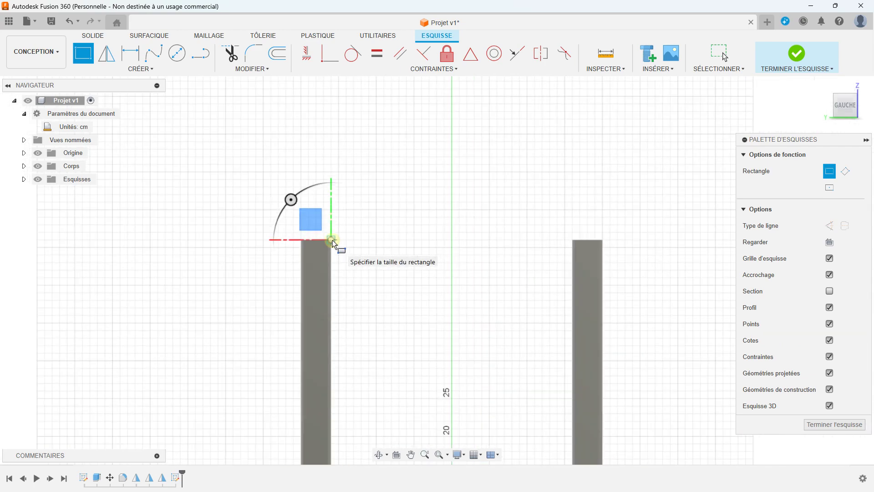
pyautogui.scroll(3, 597, 278)
pyautogui.scroll(-2, 548, 291)
pyautogui.scroll(-3, 547, 306)
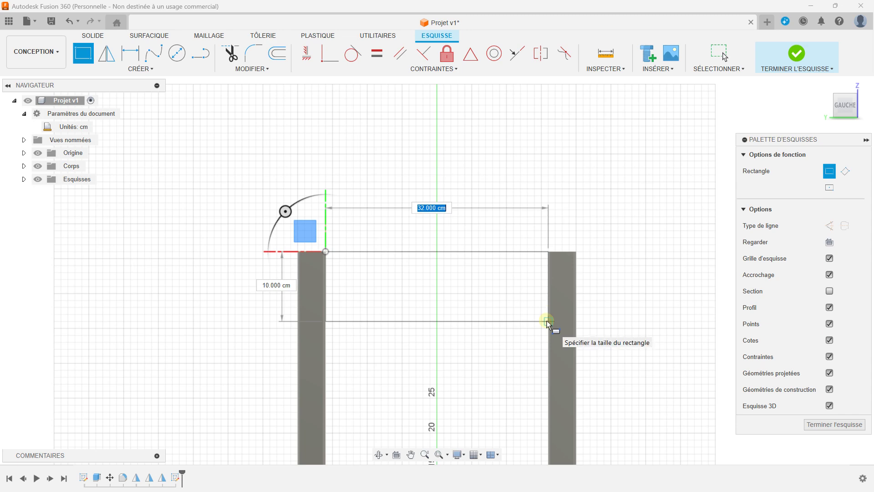
pyautogui.click(547, 322)
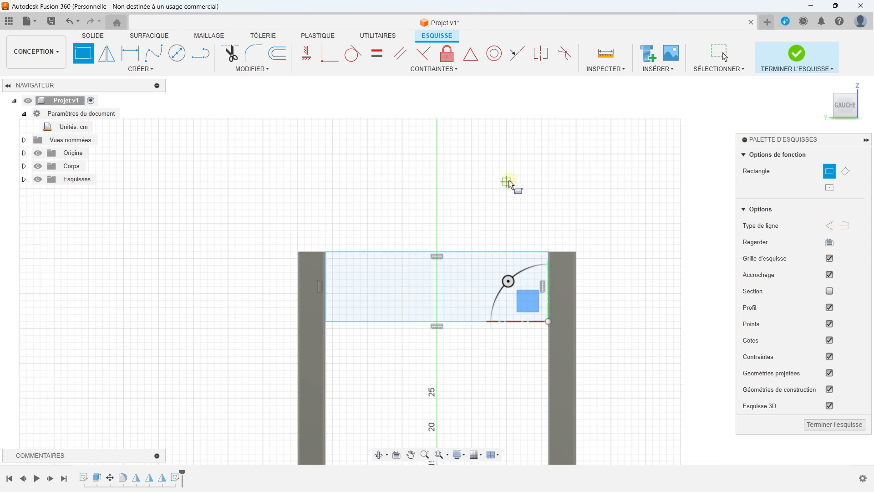
pyautogui.scroll(-3, 509, 182)
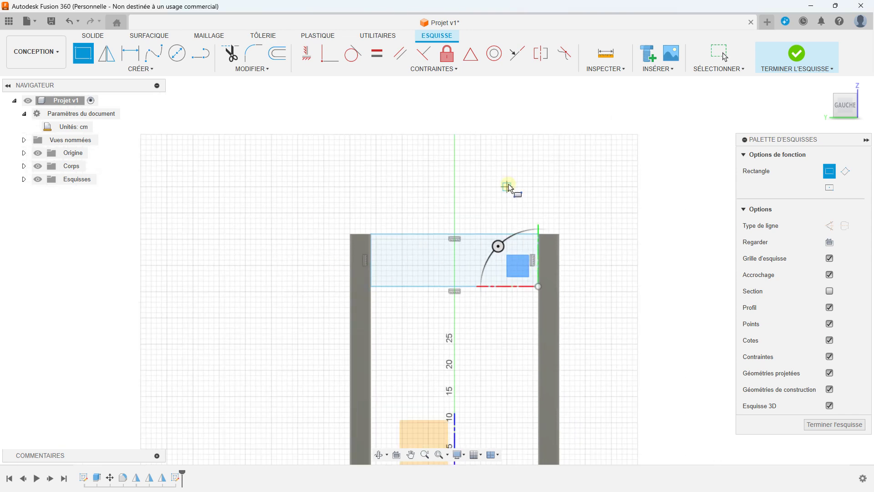
pyautogui.click(811, 66)
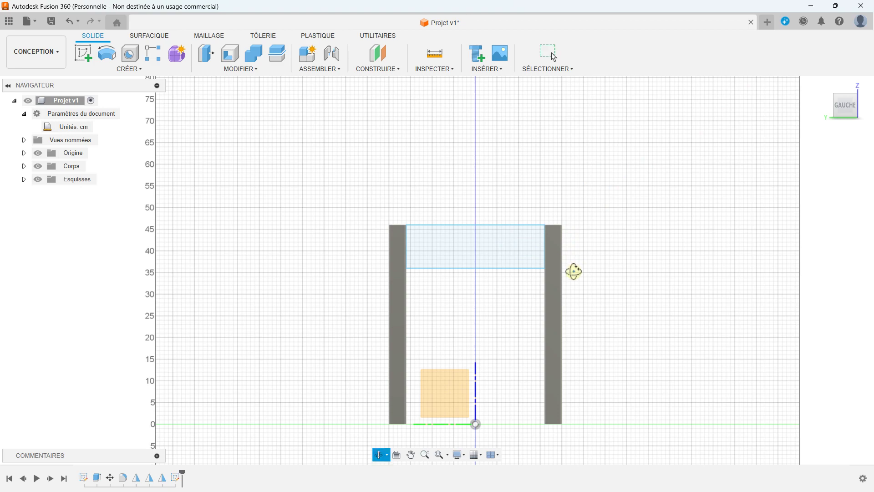
# Extrude the 32 × 10 cm rectangle 2 cm into a board joining the two posts.
pyautogui.keyDown('shift'); pyautogui.moveTo(577, 269); pyautogui.dragTo(480, 248, button='middle'); pyautogui.keyUp('shift')
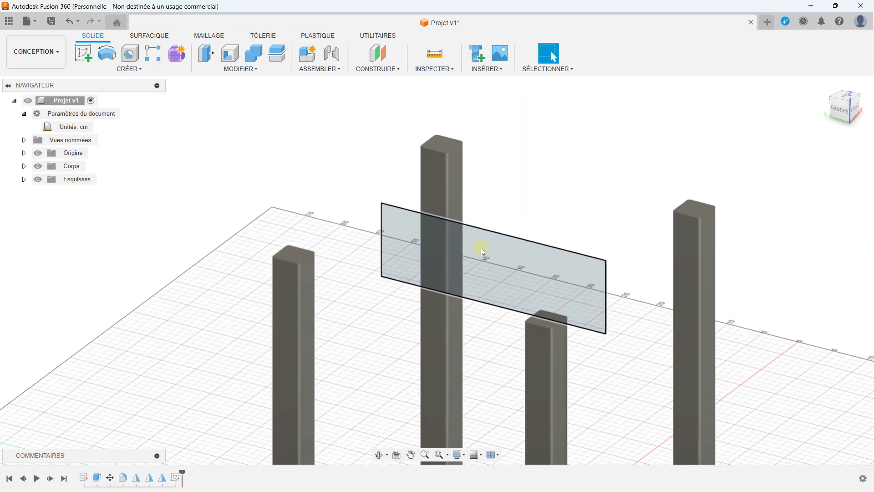
pyautogui.keyDown('shift'); pyautogui.moveTo(488, 322); pyautogui.dragTo(504, 332, button='middle'); pyautogui.keyUp('shift')
pyautogui.click(499, 276)
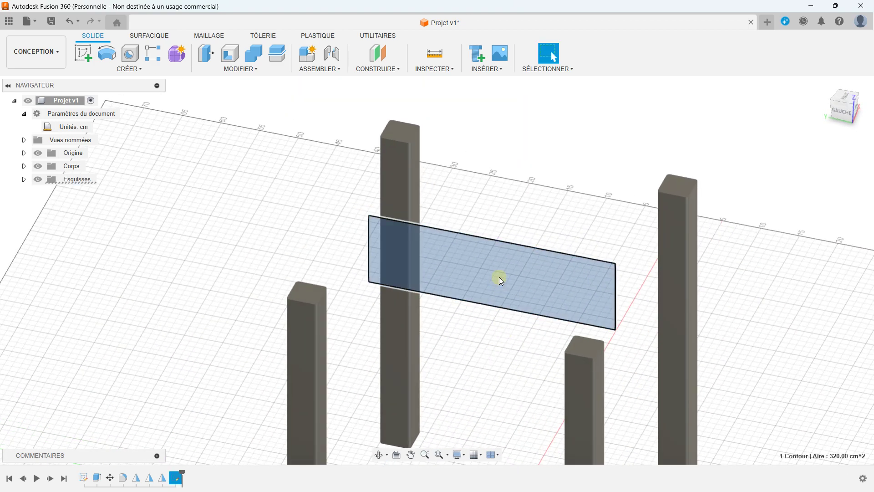
pyautogui.press('e')
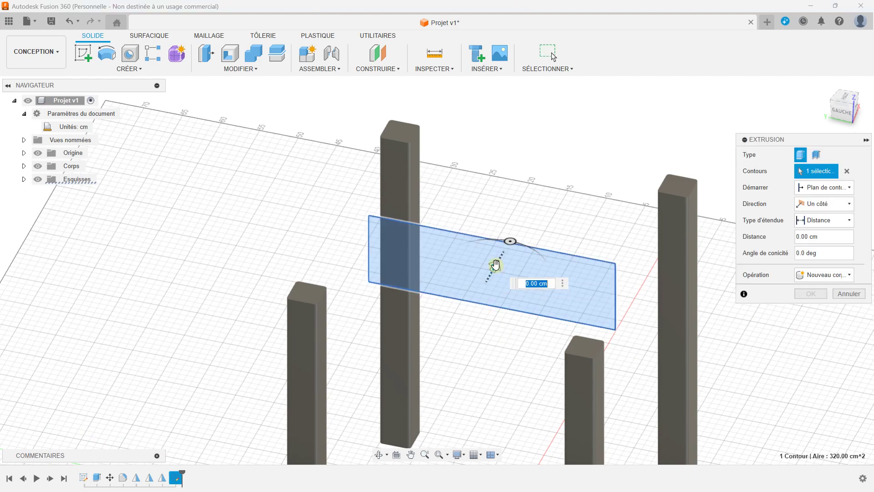
pyautogui.moveTo(497, 260); pyautogui.dragTo(498, 256)
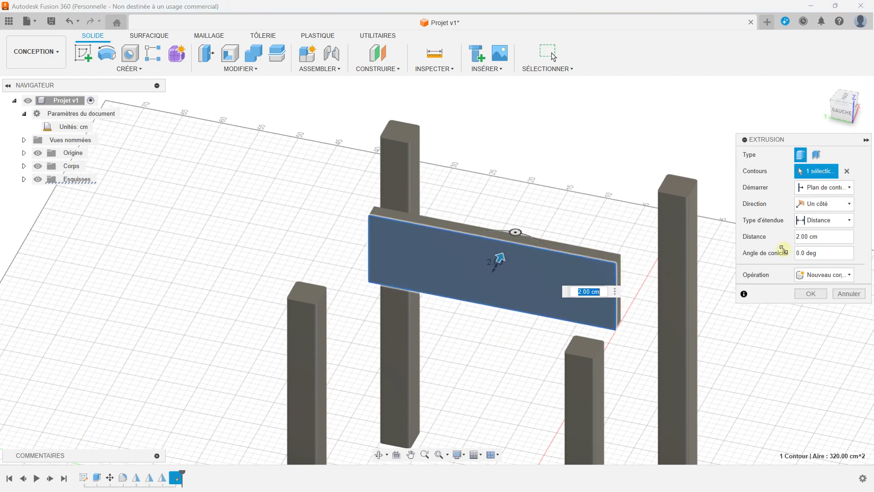
pyautogui.click(810, 294)
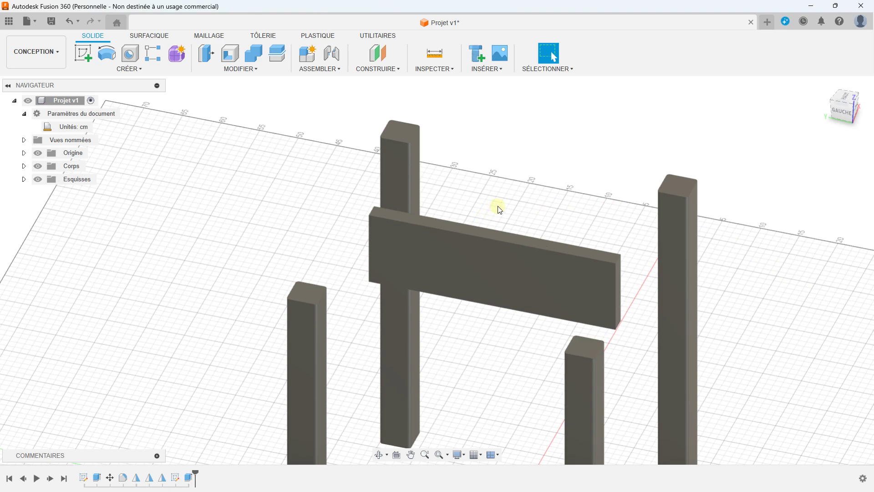
pyautogui.scroll(-2, 485, 210)
pyautogui.scroll(4, 499, 205)
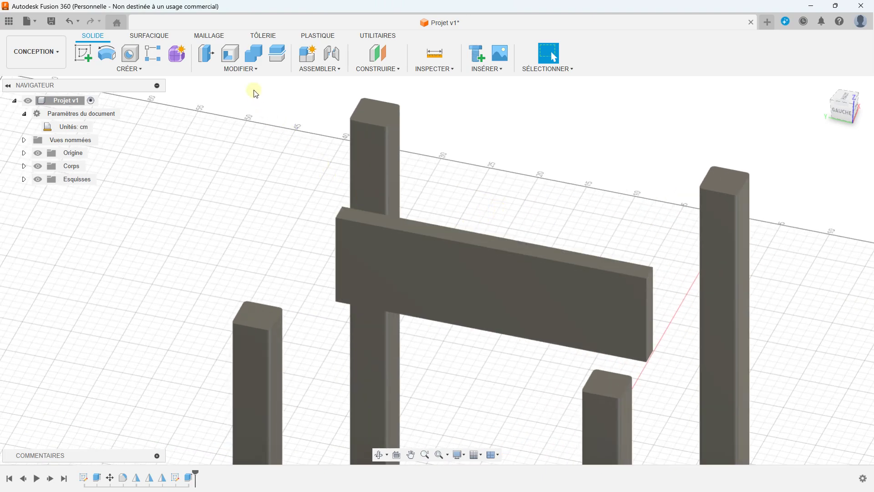
pyautogui.click(235, 71)
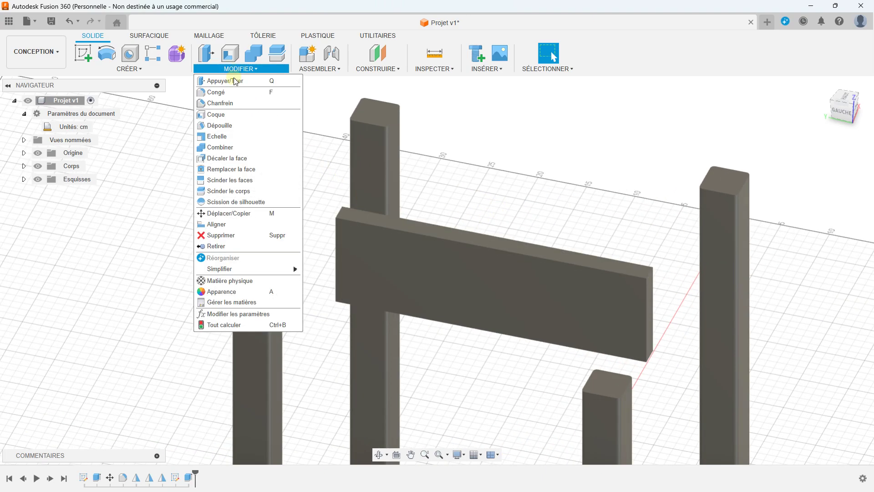
# Start a fillet and select the side board's four long edges.
pyautogui.click(218, 92)
pyautogui.click(446, 241)
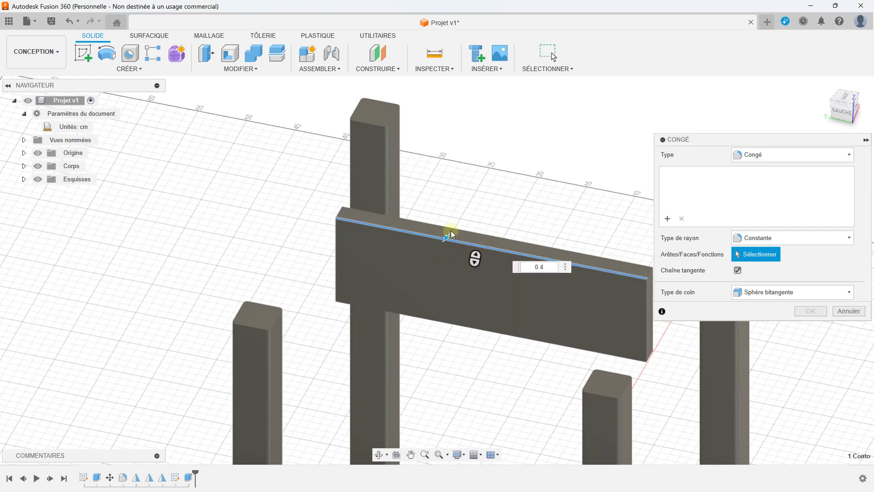
pyautogui.click(445, 321)
pyautogui.moveTo(575, 340)
pyautogui.keyDown('shift'); pyautogui.mouseDown(button='middle')
pyautogui.moveTo(458, 332)
pyautogui.moveTo(552, 376)
pyautogui.mouseUp(button='middle'); pyautogui.keyUp('shift')
pyautogui.click(540, 335)
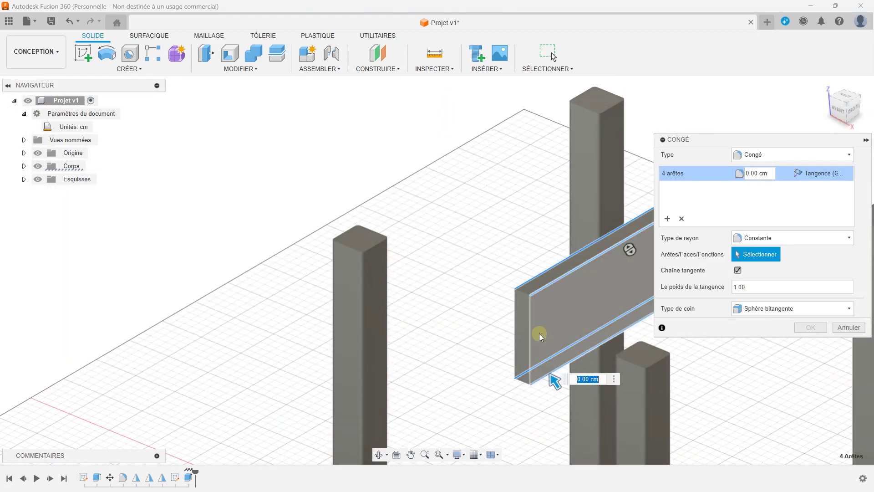
# Set the fillet radius to 0.4 cm and apply it.
pyautogui.press('capslock')
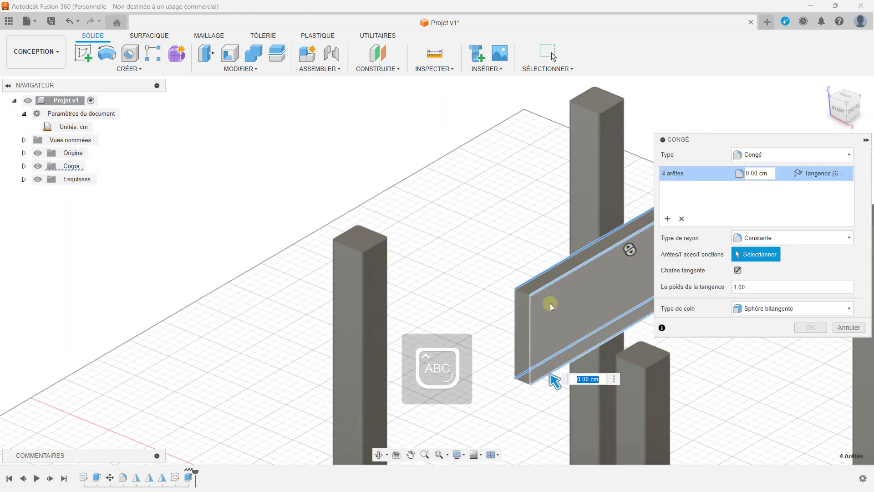
pyautogui.write('0.2')
pyautogui.moveTo(454, 275); pyautogui.dragTo(411, 299, button='middle')
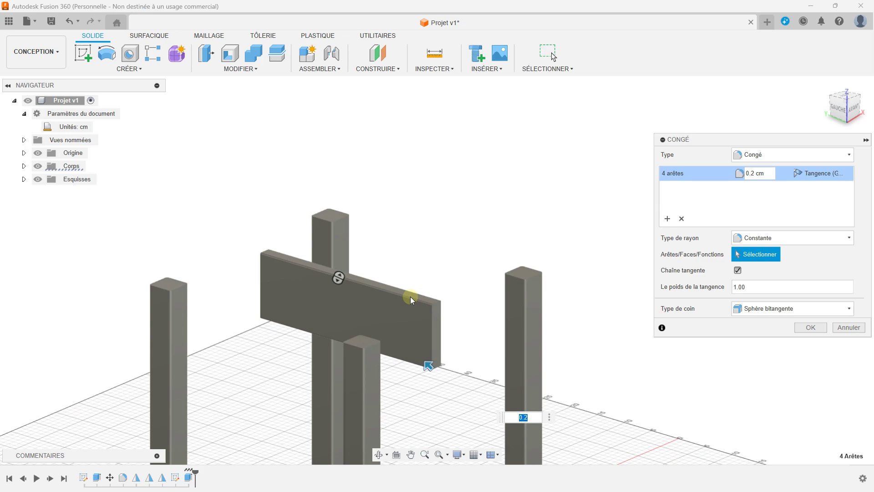
pyautogui.scroll(3, 411, 297)
pyautogui.scroll(-2, 411, 296)
pyautogui.scroll(-1, 414, 295)
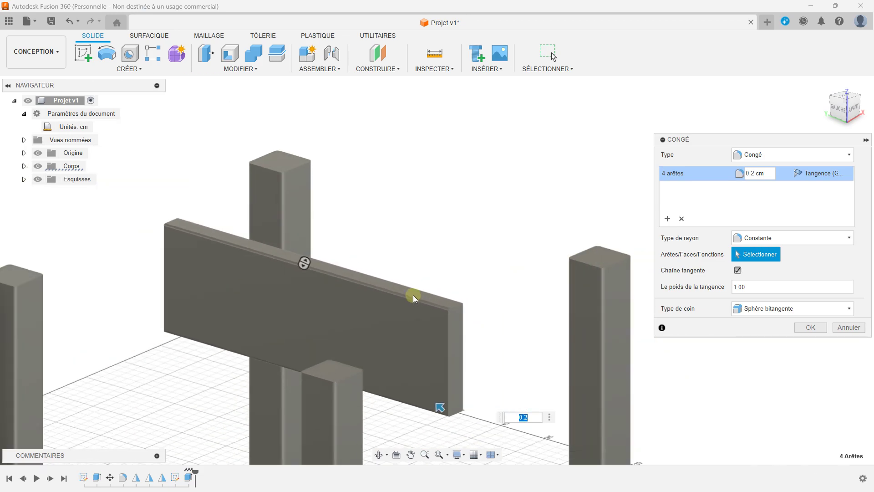
pyautogui.write('0.')
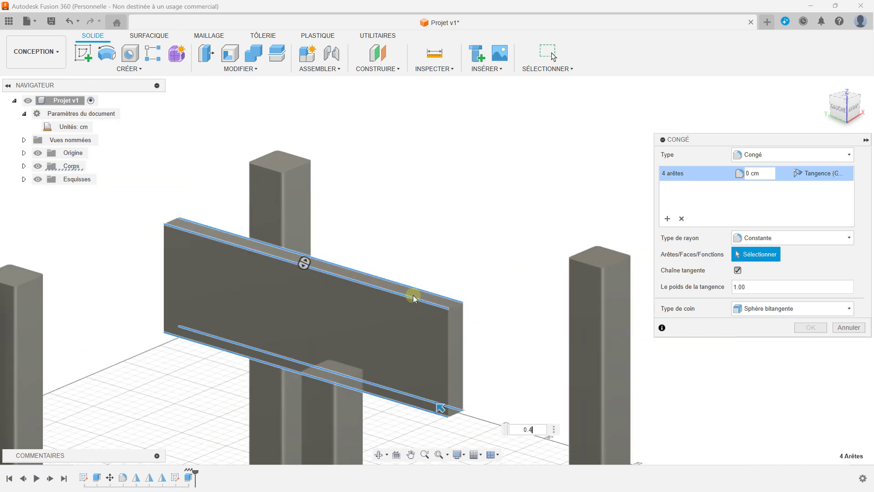
pyautogui.write('4')
pyautogui.moveTo(458, 291)
pyautogui.keyDown('shift'); pyautogui.mouseDown(button='middle')
pyautogui.moveTo(415, 268)
pyautogui.moveTo(456, 300)
pyautogui.mouseUp(button='middle'); pyautogui.keyUp('shift')
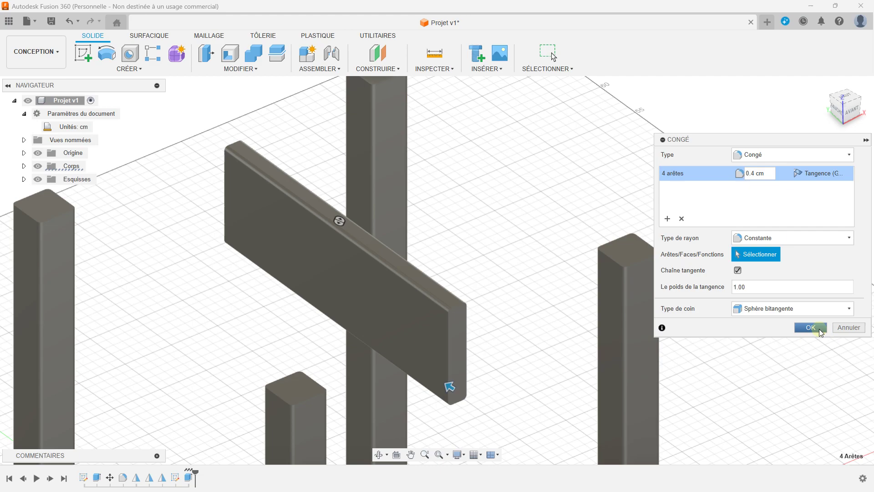
pyautogui.click(811, 327)
pyautogui.scroll(-3, 424, 278)
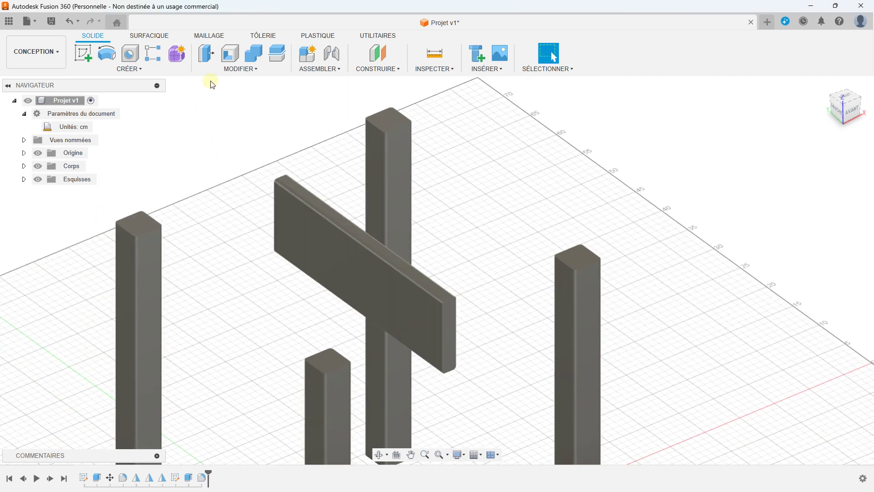
pyautogui.click(232, 73)
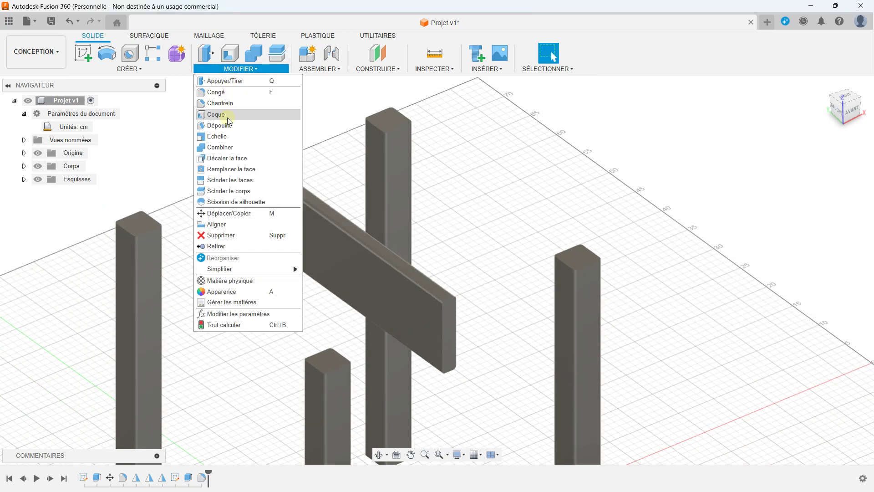
# Start Move/Copy and select the rounded board body.
pyautogui.click(224, 214)
pyautogui.click(384, 306)
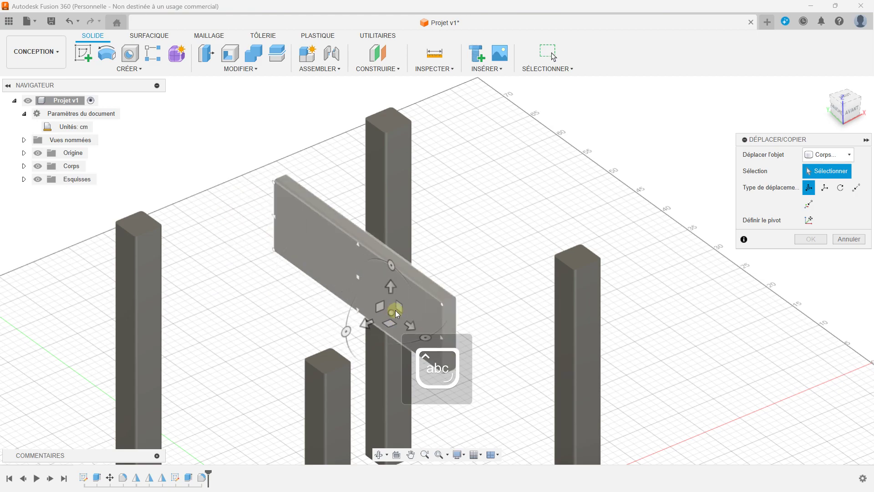
pyautogui.click(392, 328)
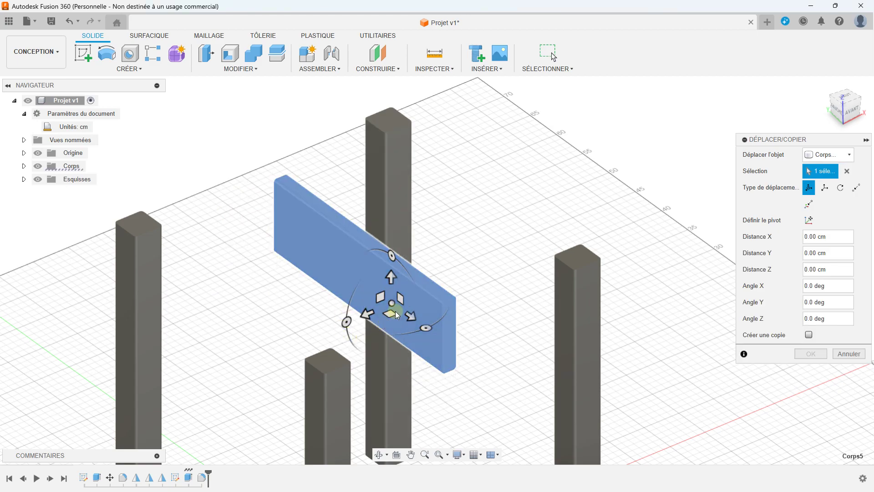
pyautogui.click(853, 113)
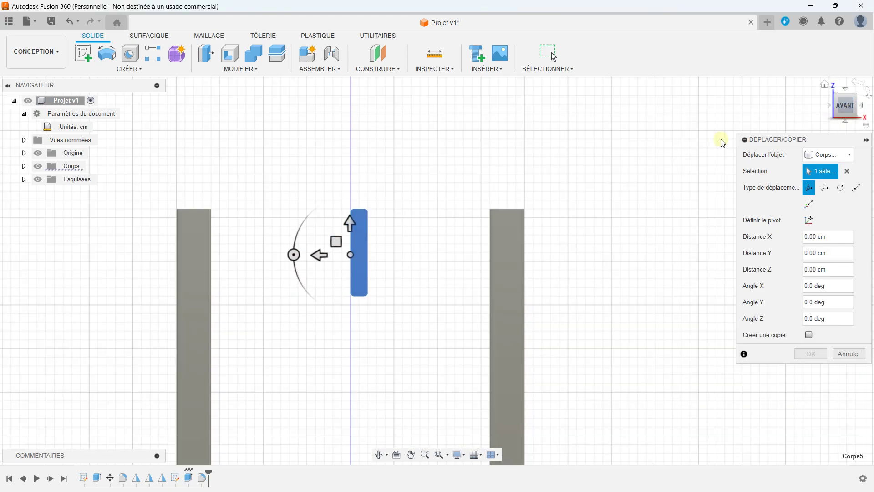
# Move the board 19 cm along Z to span the front corner posts.
pyautogui.moveTo(317, 251); pyautogui.dragTo(153, 246)
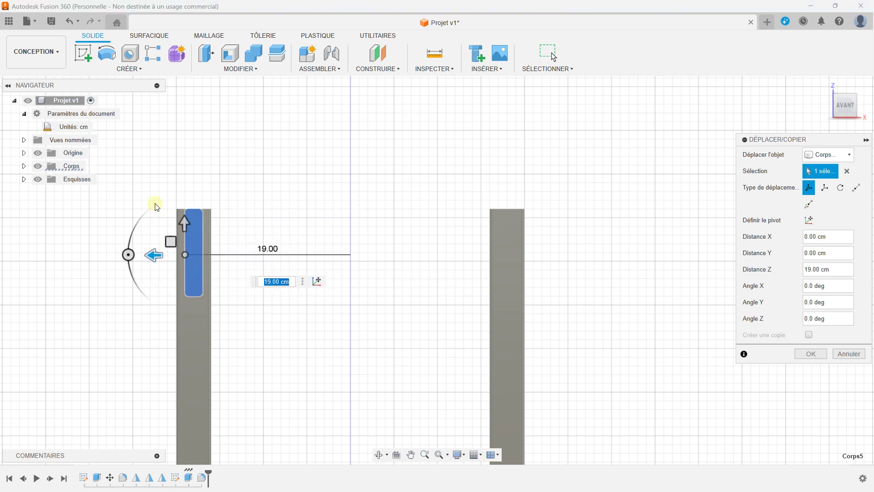
pyautogui.scroll(5, 155, 205)
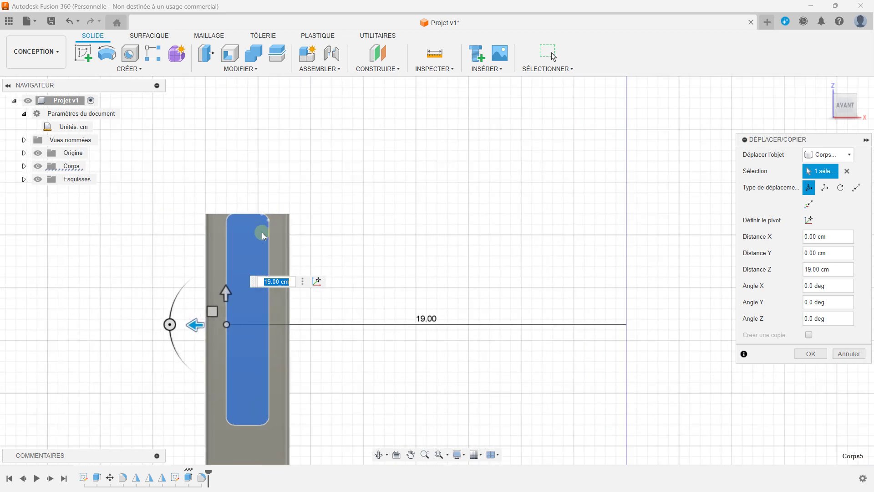
pyautogui.scroll(-3, 248, 244)
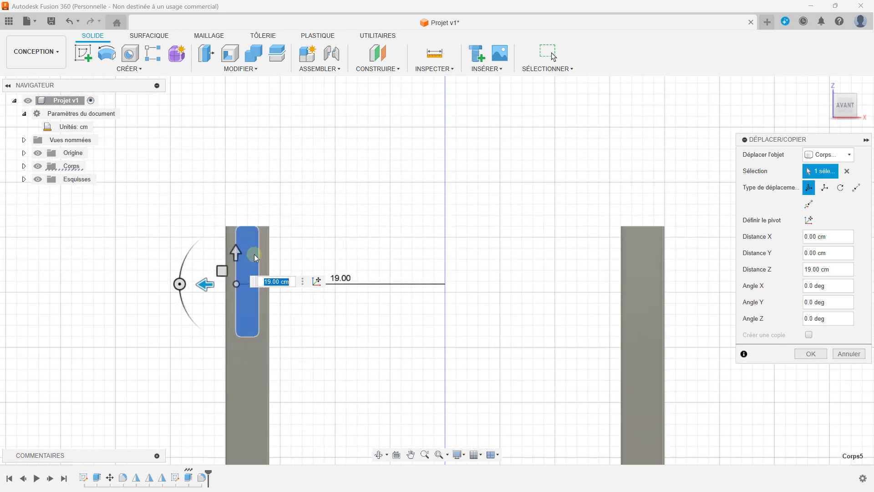
pyautogui.keyDown('shift'); pyautogui.moveTo(297, 249); pyautogui.dragTo(577, 244, button='middle'); pyautogui.keyUp('shift')
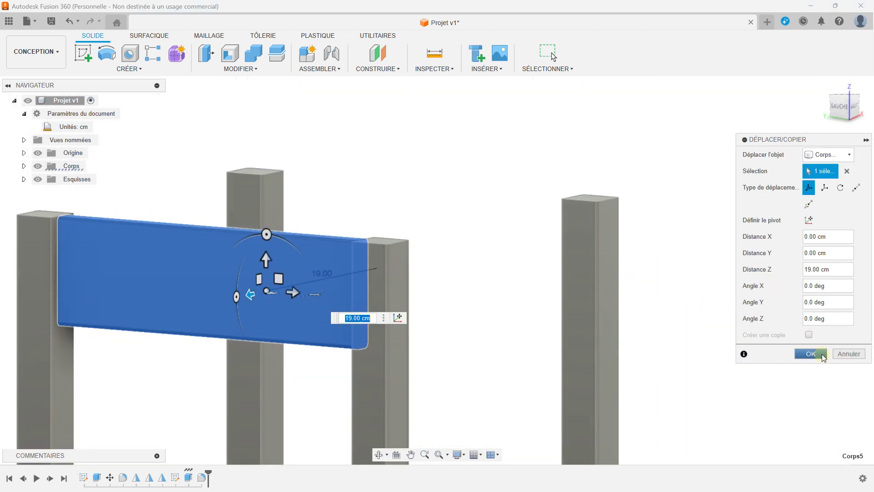
pyautogui.click(811, 353)
pyautogui.scroll(-2, 598, 217)
pyautogui.scroll(-2, 598, 217)
pyautogui.scroll(-2, 599, 214)
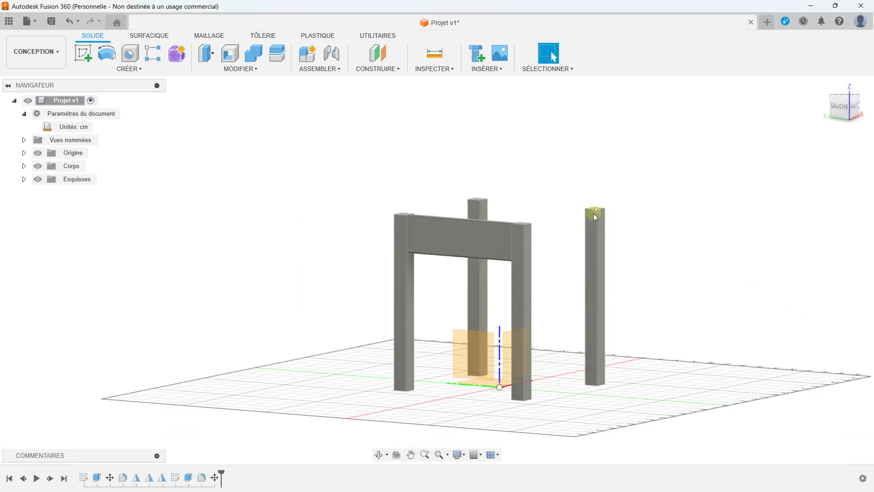
pyautogui.moveTo(566, 282)
pyautogui.keyDown('shift'); pyautogui.mouseDown(button='middle')
pyautogui.moveTo(601, 289)
pyautogui.moveTo(499, 264)
pyautogui.mouseUp(button='middle'); pyautogui.keyUp('shift')
pyautogui.scroll(2, 499, 262)
pyautogui.scroll(2, 499, 259)
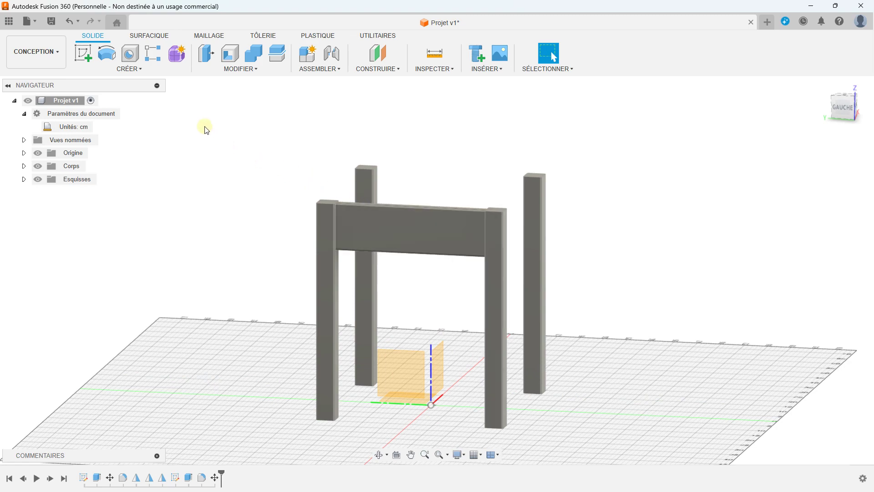
# Start a rectangular pattern of Corps5 along the post's vertical edge.
pyautogui.click(154, 70)
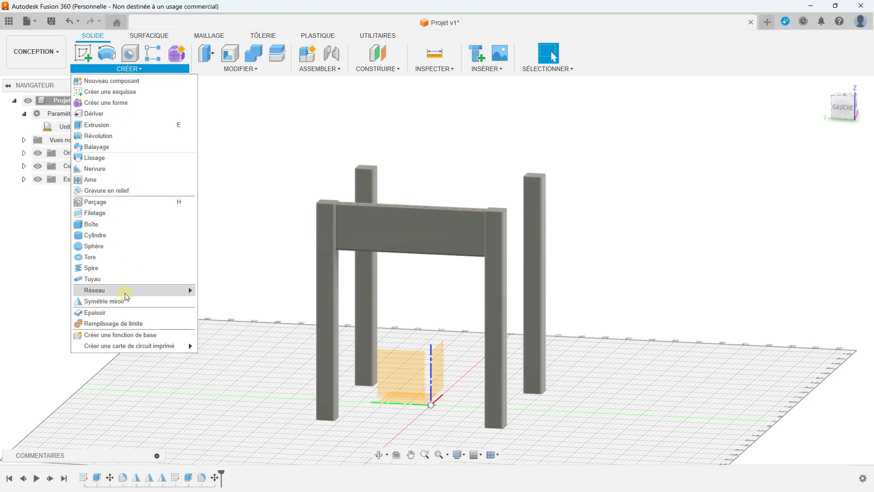
pyautogui.click(255, 290)
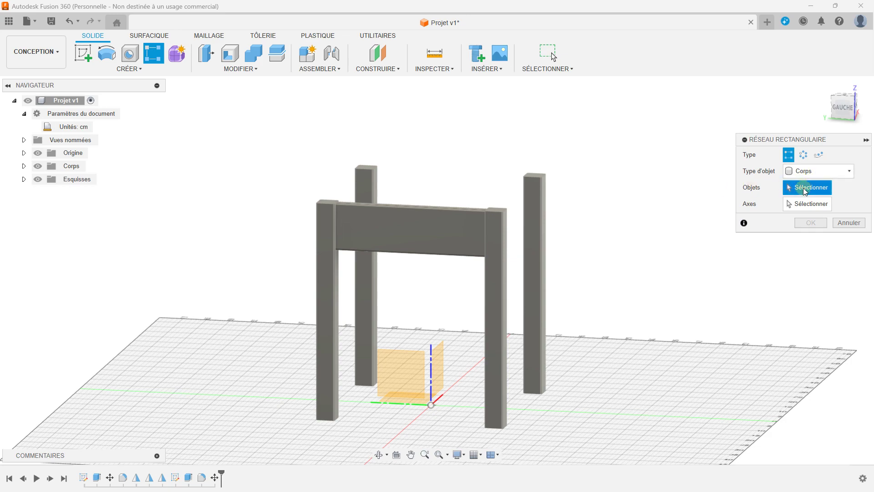
pyautogui.click(378, 222)
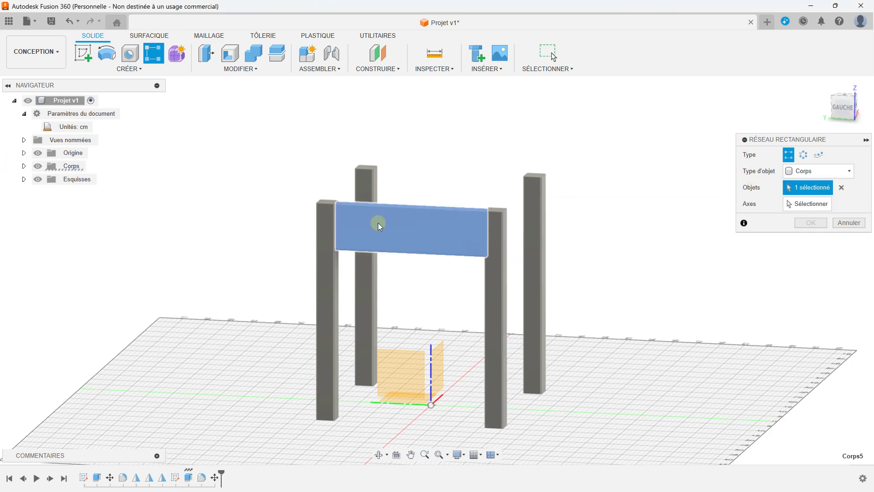
pyautogui.click(25, 166)
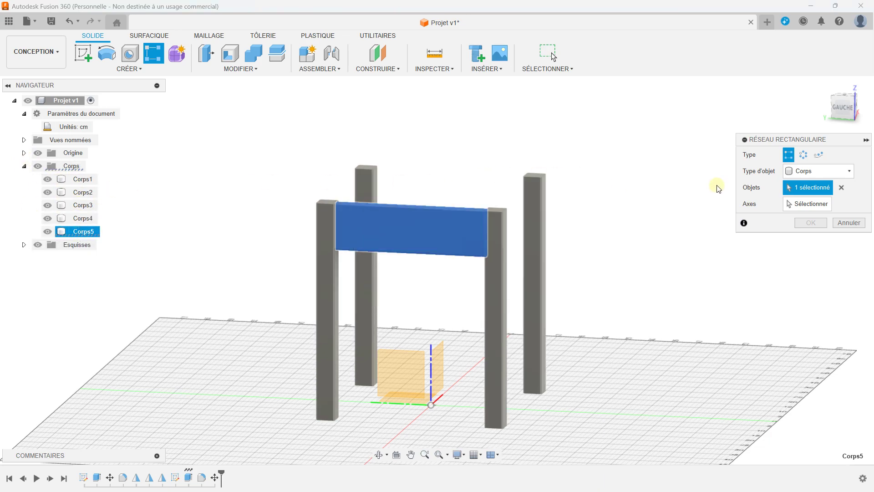
pyautogui.click(801, 207)
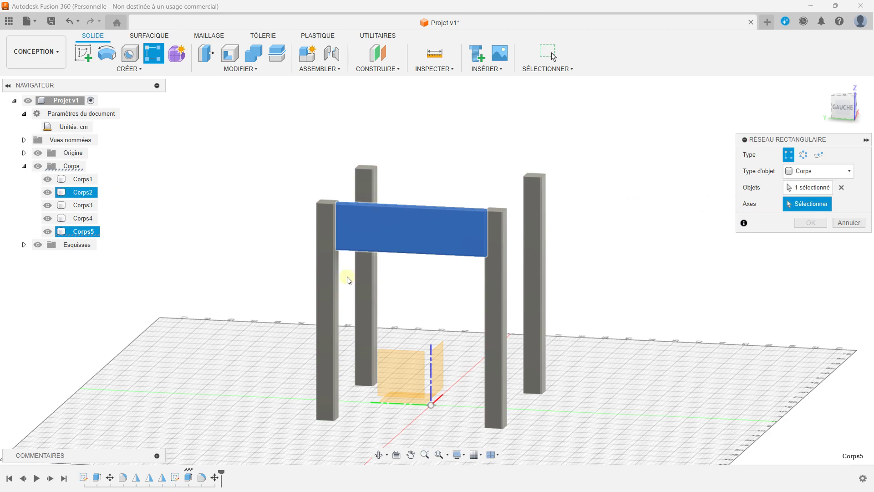
pyautogui.scroll(-2, 323, 207)
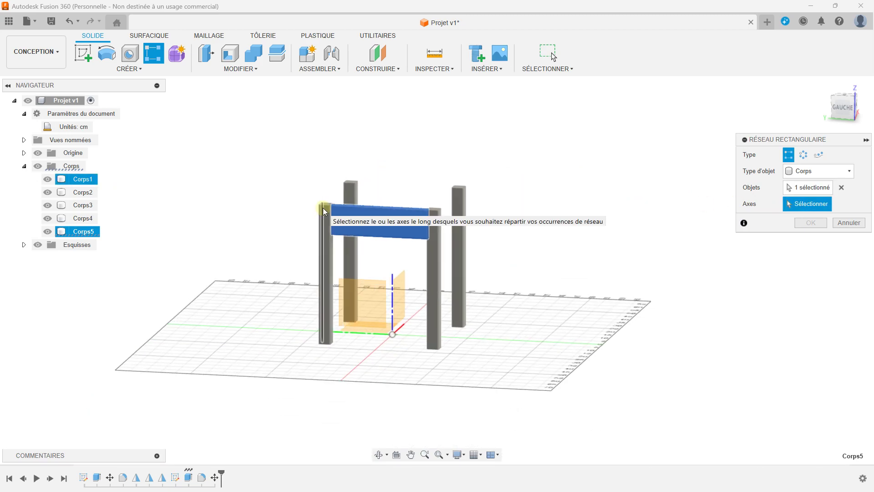
pyautogui.scroll(3, 324, 207)
pyautogui.scroll(5, 324, 206)
pyautogui.scroll(1, 327, 212)
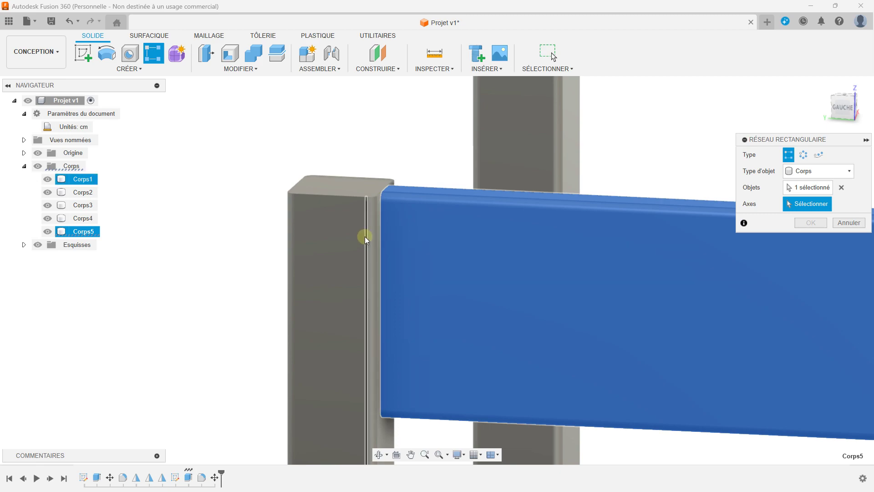
pyautogui.click(366, 236)
pyautogui.scroll(-5, 366, 231)
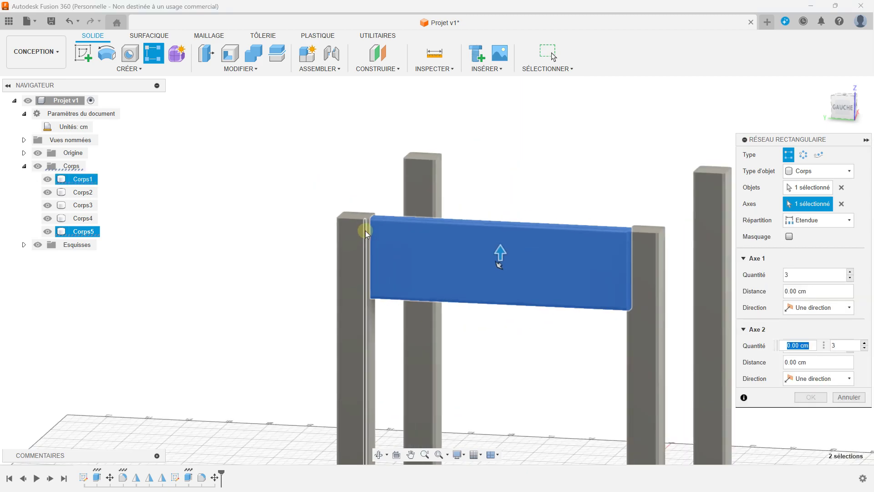
pyautogui.scroll(-2, 415, 242)
pyautogui.scroll(-2, 428, 244)
# Set the pattern to quantity 4 with distance -30 cm and confirm.
pyautogui.moveTo(440, 246); pyautogui.dragTo(441, 329)
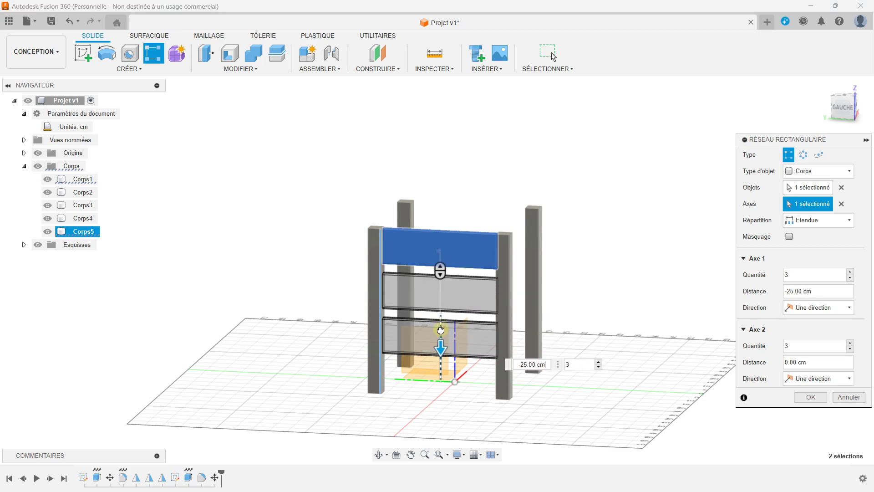
pyautogui.moveTo(441, 338); pyautogui.dragTo(440, 341)
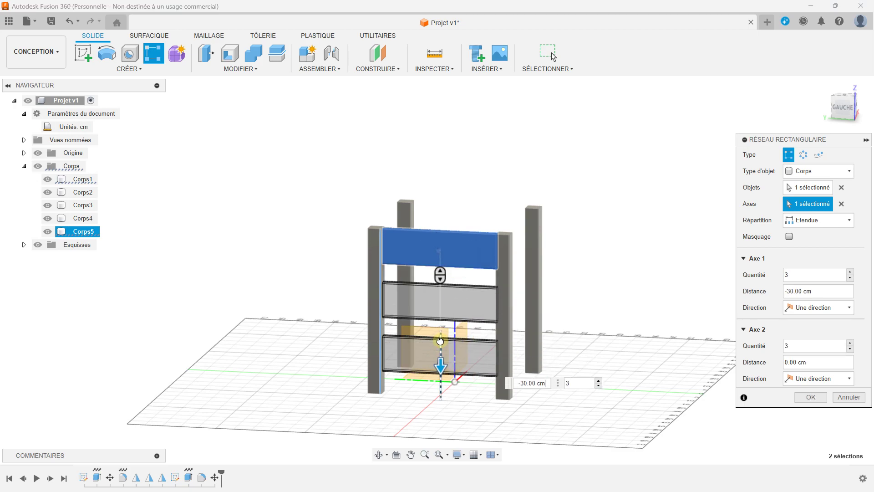
pyautogui.press('Tab')
pyautogui.scroll(2, 437, 330)
pyautogui.scroll(3, 450, 264)
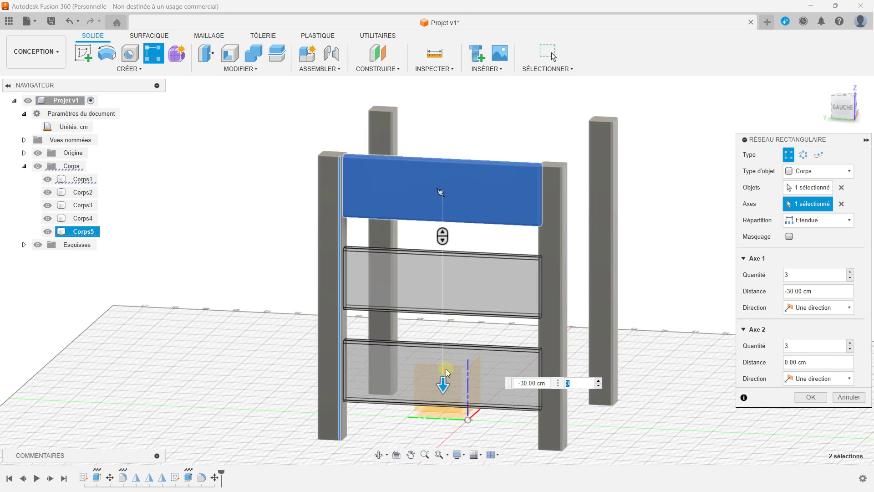
pyautogui.moveTo(442, 379); pyautogui.dragTo(442, 341)
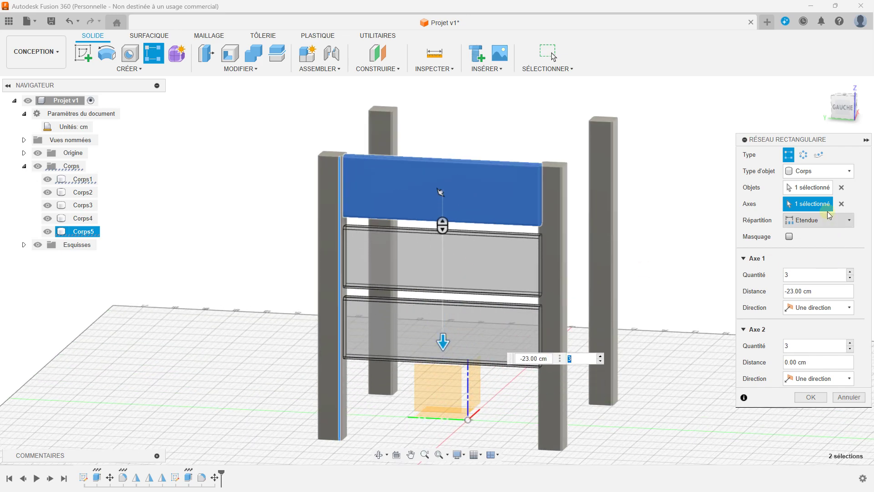
pyautogui.click(851, 271)
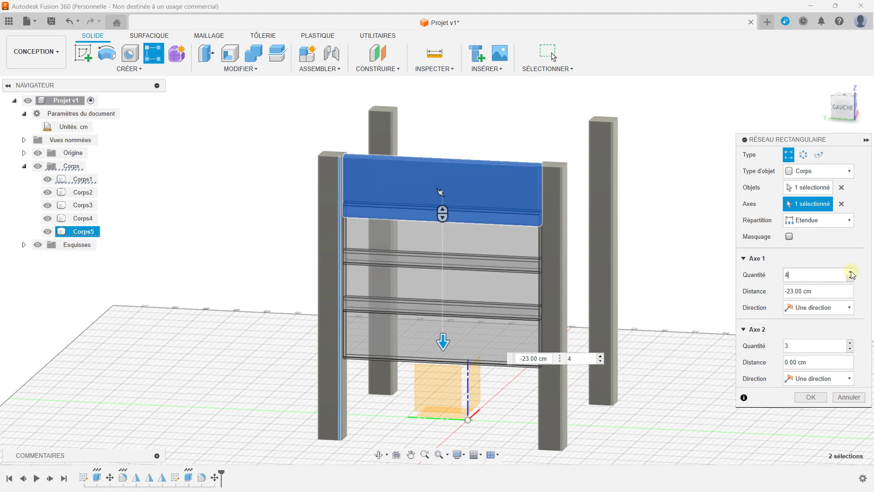
pyautogui.click(846, 107)
pyautogui.moveTo(450, 333); pyautogui.dragTo(453, 379)
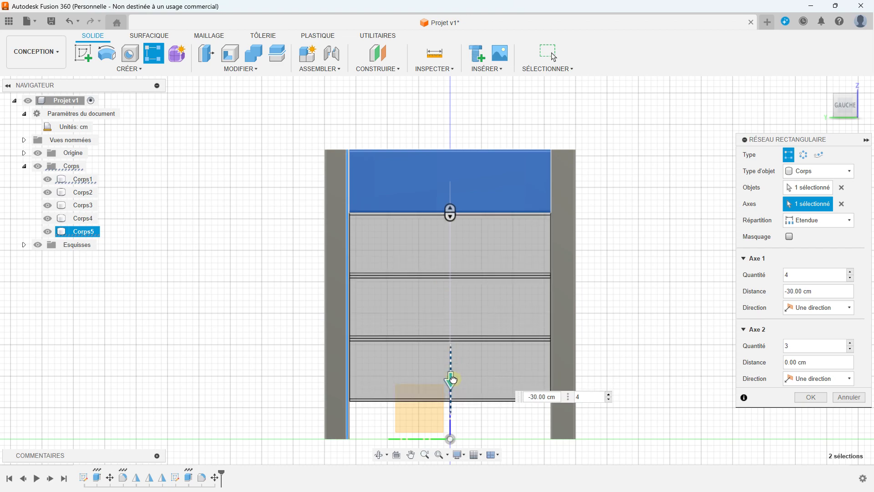
pyautogui.scroll(1, 343, 420)
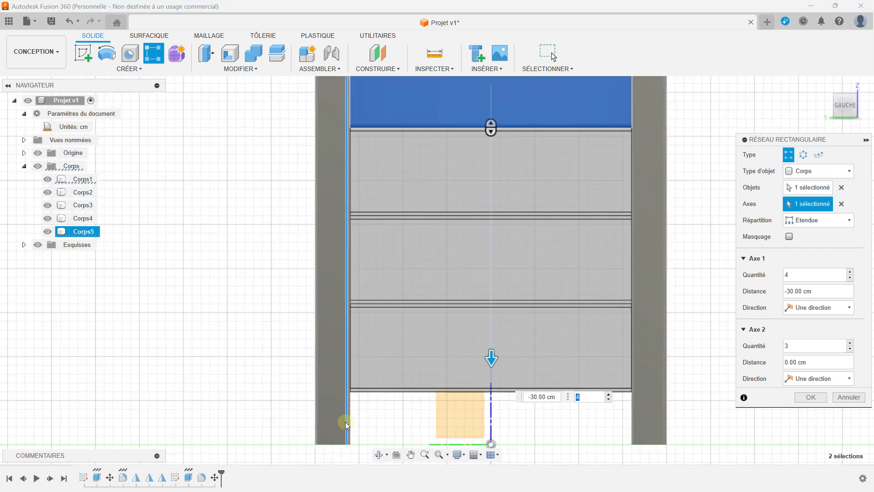
pyautogui.scroll(1, 345, 422)
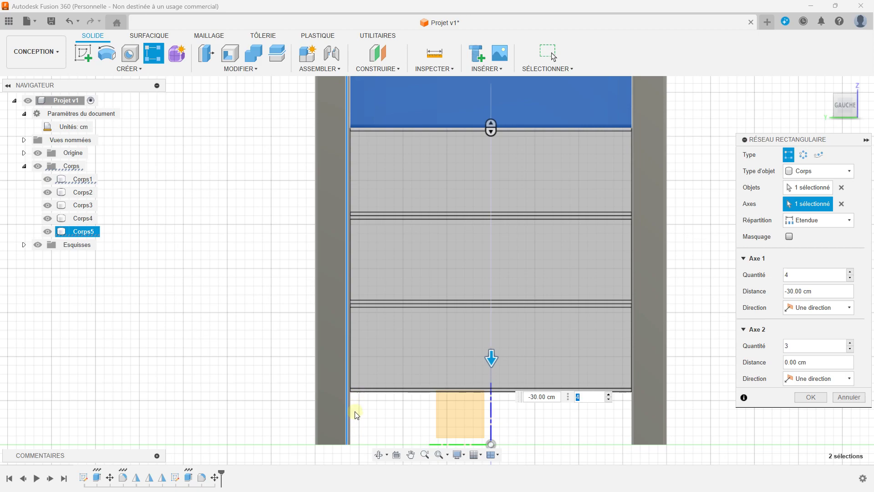
pyautogui.scroll(-2, 386, 303)
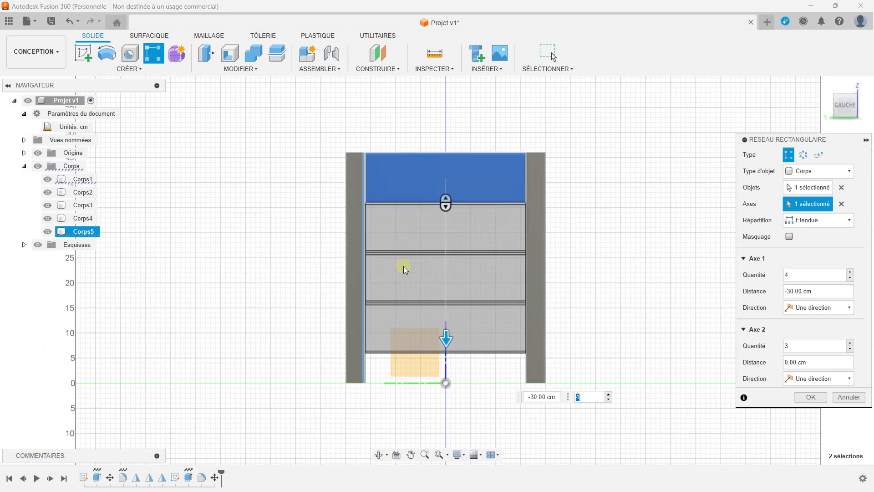
pyautogui.press('F6')
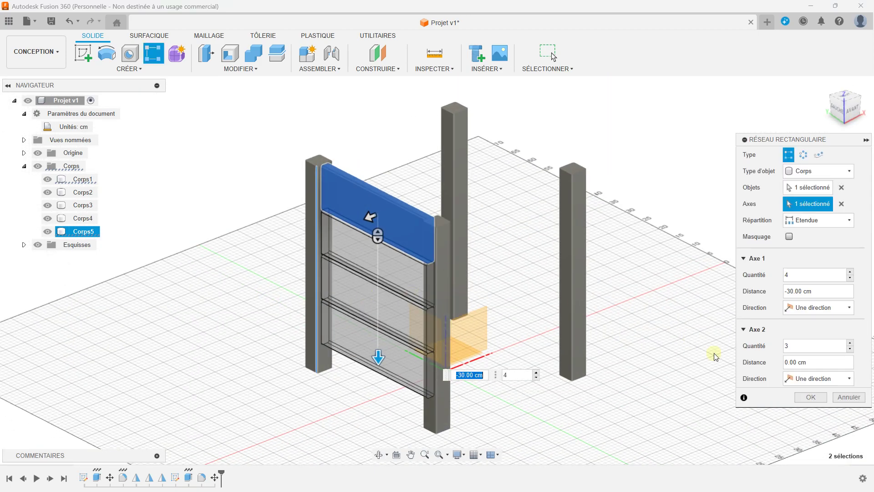
pyautogui.click(809, 398)
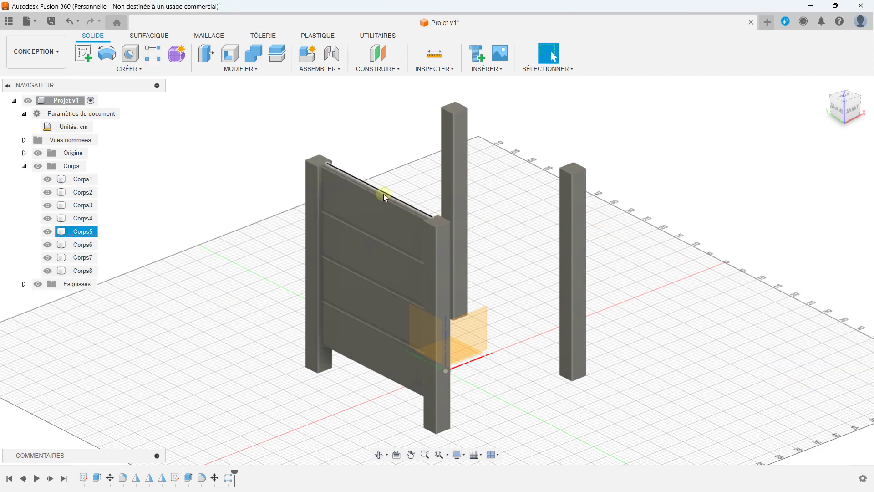
# Start a mirror and select the four panel boards Corps5–Corps8.
pyautogui.scroll(-2, 402, 213)
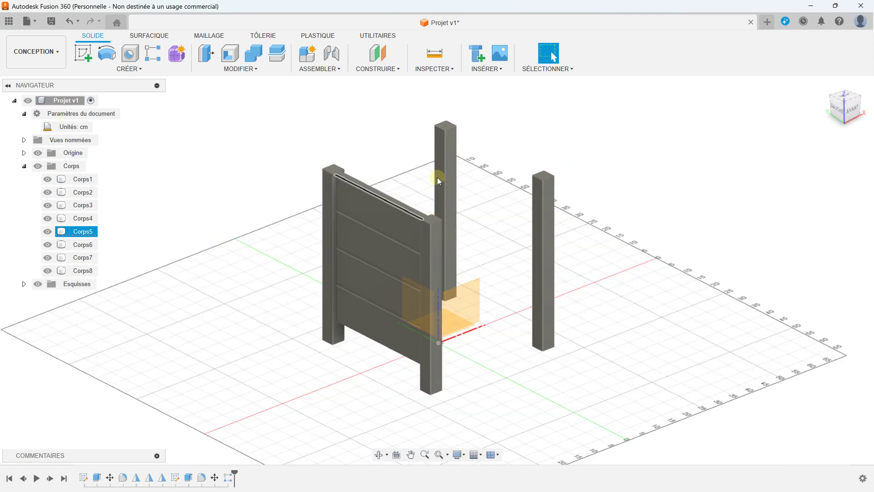
pyautogui.press('Escape')
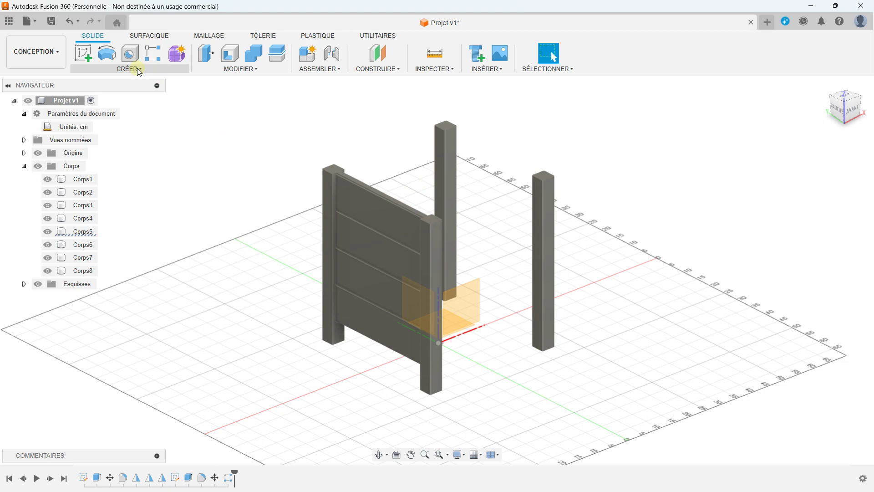
pyautogui.click(138, 67)
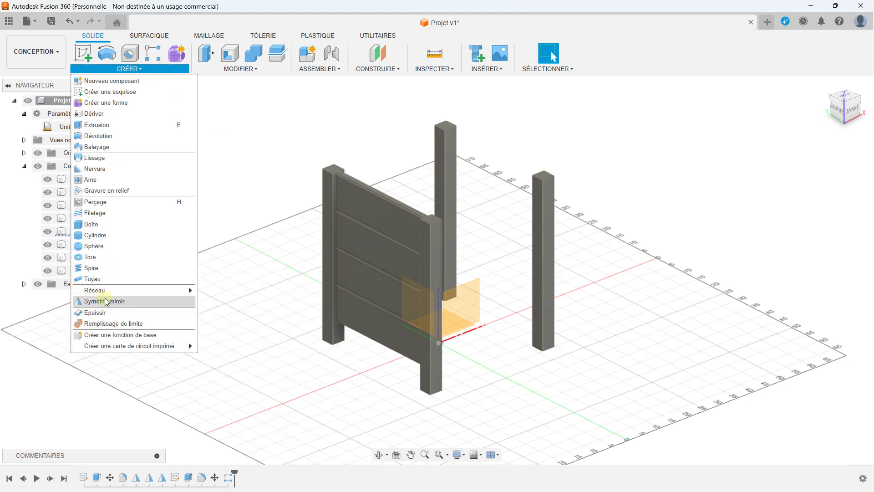
pyautogui.click(106, 302)
pyautogui.click(368, 201)
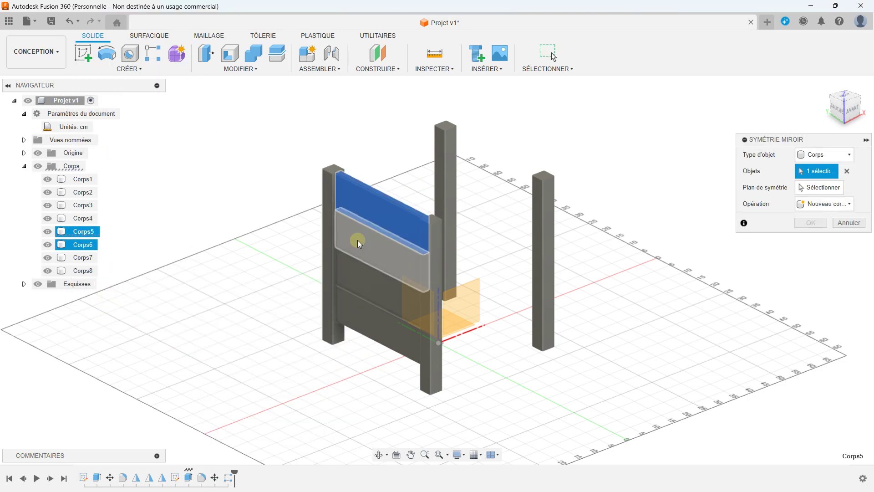
pyautogui.click(358, 248)
pyautogui.click(359, 281)
pyautogui.click(362, 315)
# Mirror the boards across the middle construction plane onto the opposite posts.
pyautogui.click(816, 188)
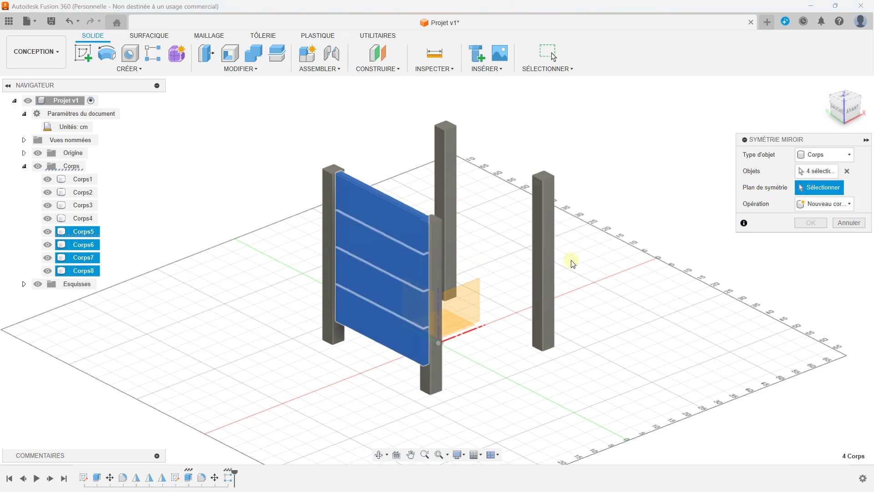
pyautogui.keyDown('shift'); pyautogui.moveTo(480, 285); pyautogui.dragTo(400, 286, button='middle'); pyautogui.keyUp('shift')
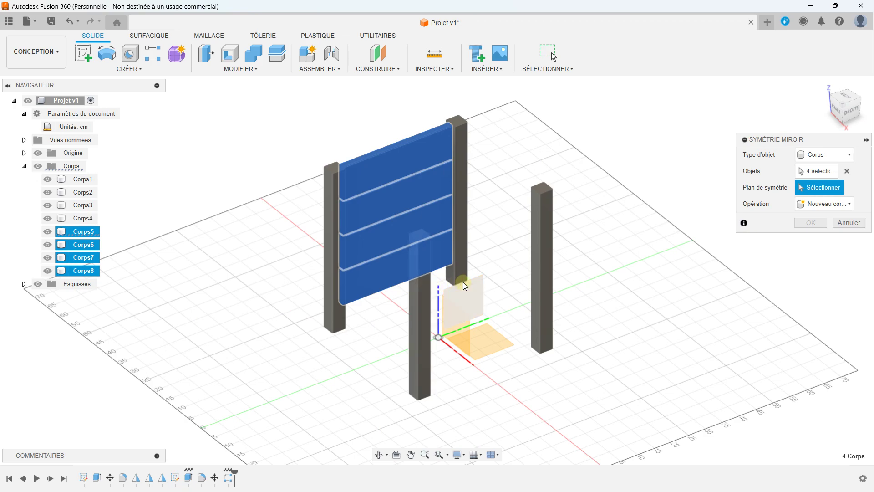
pyautogui.click(468, 288)
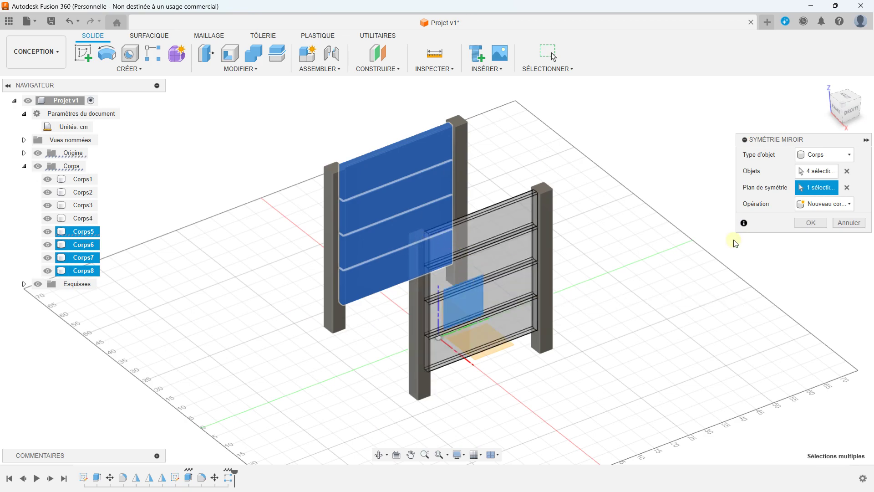
pyautogui.click(824, 226)
pyautogui.moveTo(365, 244)
pyautogui.mouseDown(button='middle')
pyautogui.moveTo(400, 249)
pyautogui.moveTo(472, 211)
pyautogui.mouseUp(button='middle')
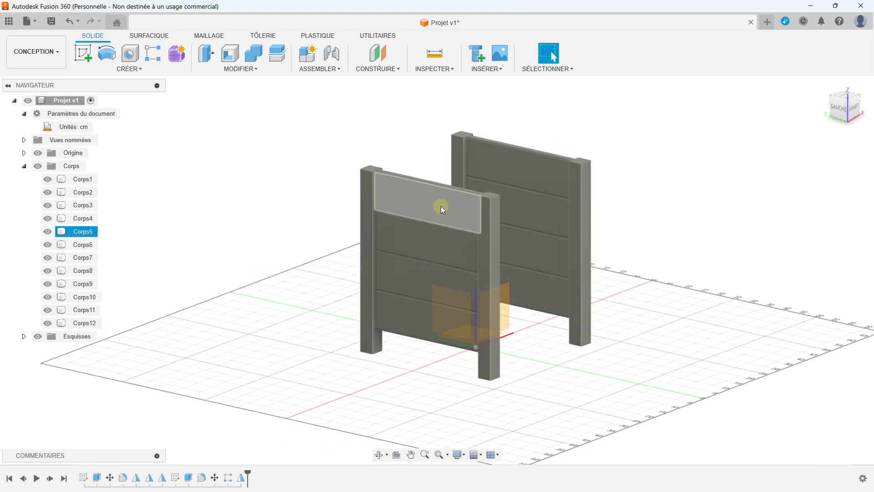
pyautogui.moveTo(482, 217); pyautogui.dragTo(434, 229, button='middle')
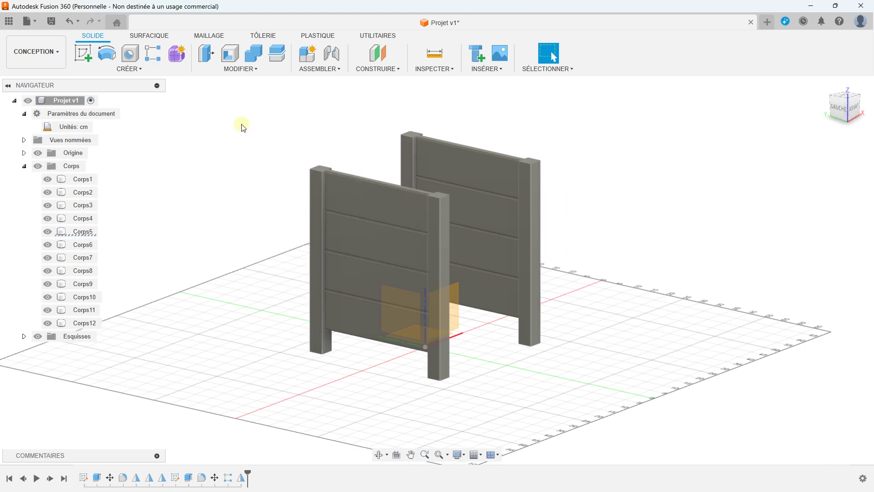
pyautogui.click(220, 69)
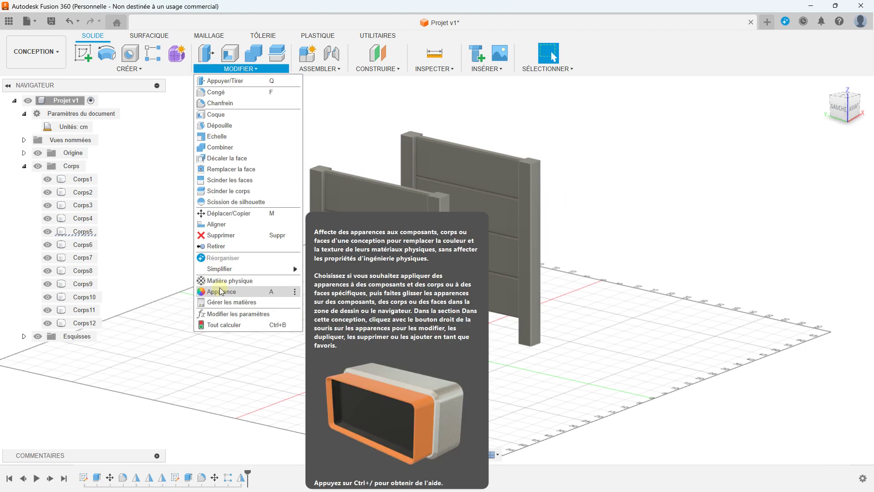
pyautogui.click(228, 213)
pyautogui.click(378, 192)
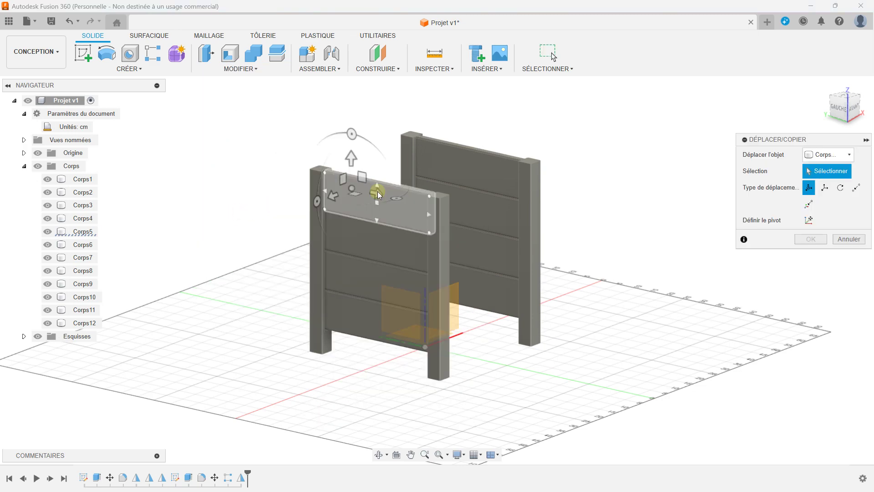
pyautogui.click(345, 194)
pyautogui.click(343, 231)
pyautogui.click(343, 266)
pyautogui.click(343, 302)
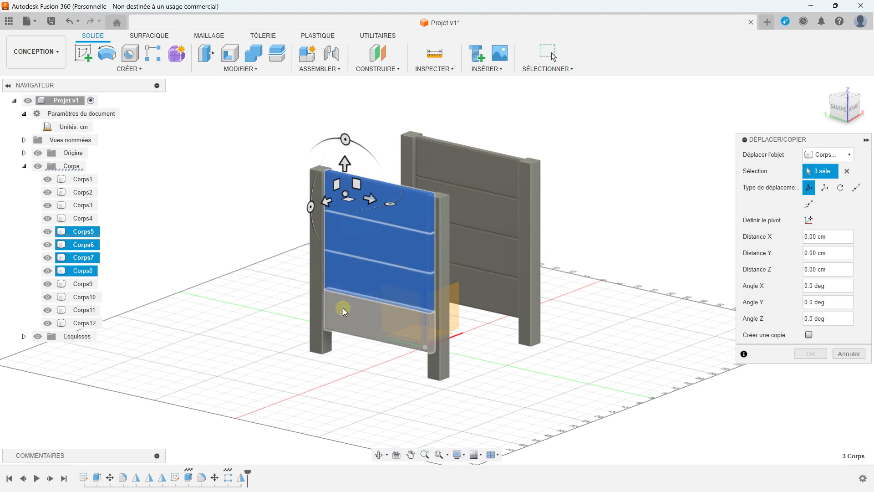
pyautogui.moveTo(344, 227)
pyautogui.keyDown('shift'); pyautogui.mouseDown(button='middle')
pyautogui.moveTo(504, 247)
pyautogui.moveTo(563, 235)
pyautogui.mouseUp(button='middle'); pyautogui.keyUp('shift')
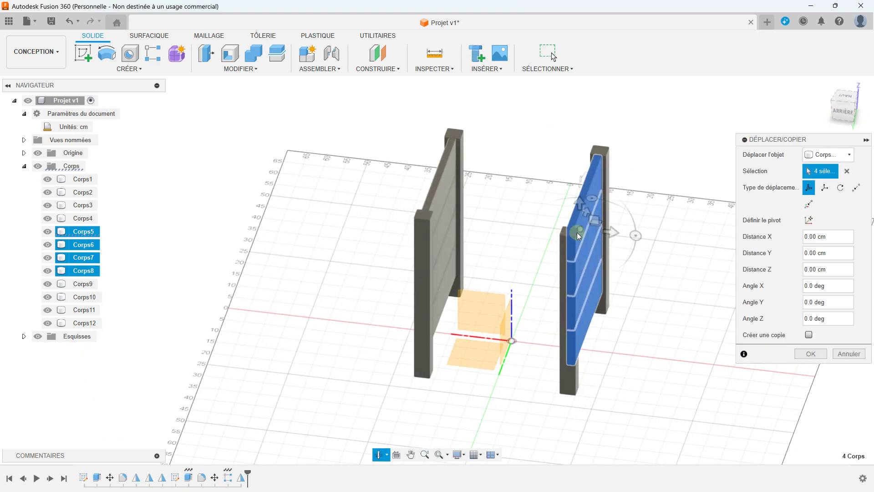
pyautogui.scroll(-4, 519, 172)
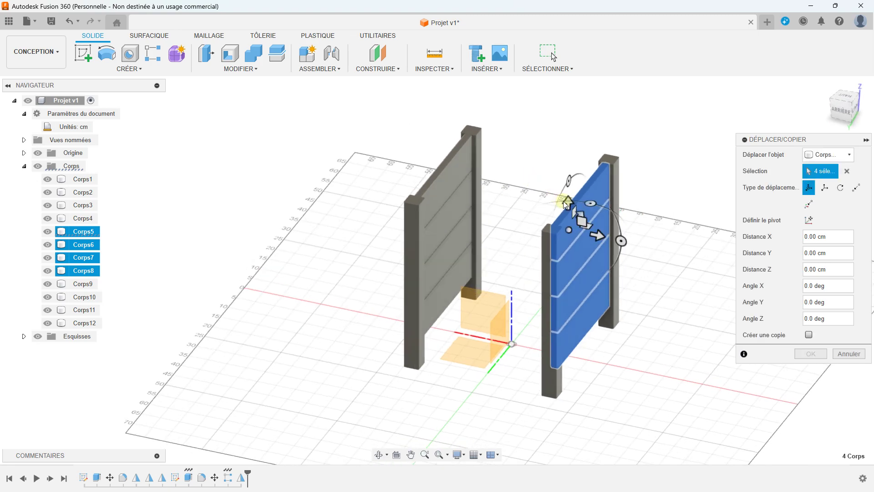
pyautogui.moveTo(583, 208); pyautogui.dragTo(555, 249)
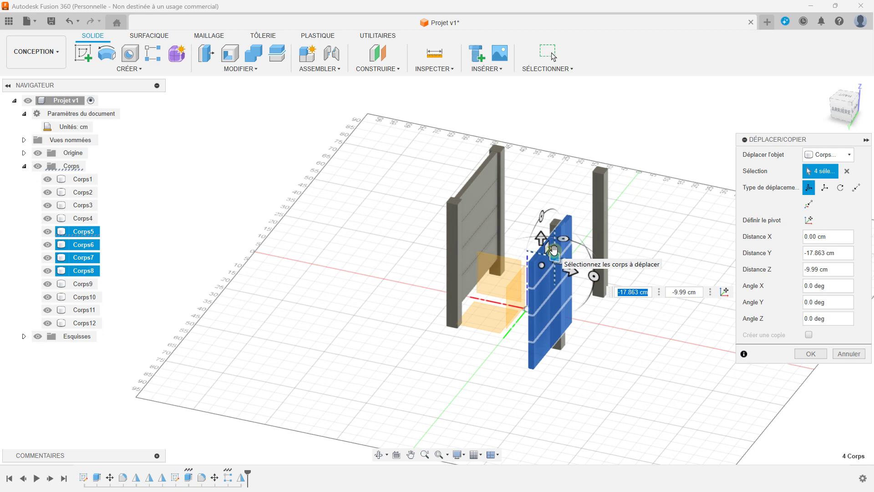
pyautogui.press('Return')
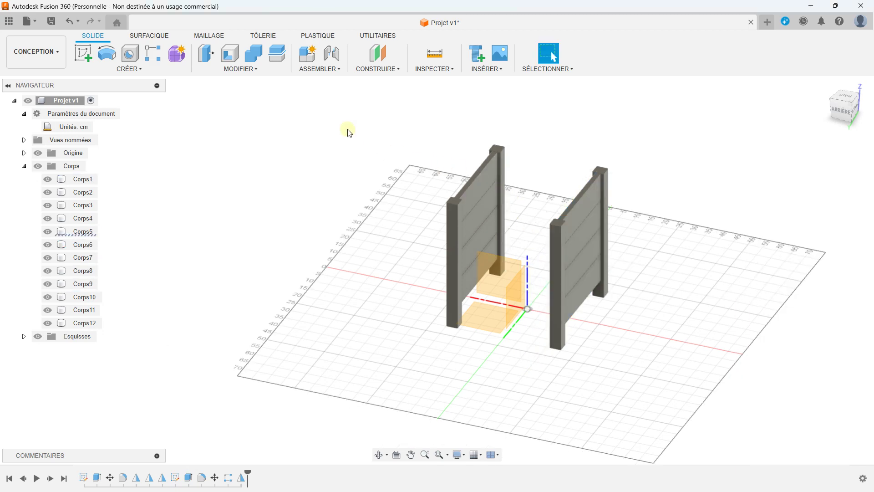
pyautogui.click(253, 71)
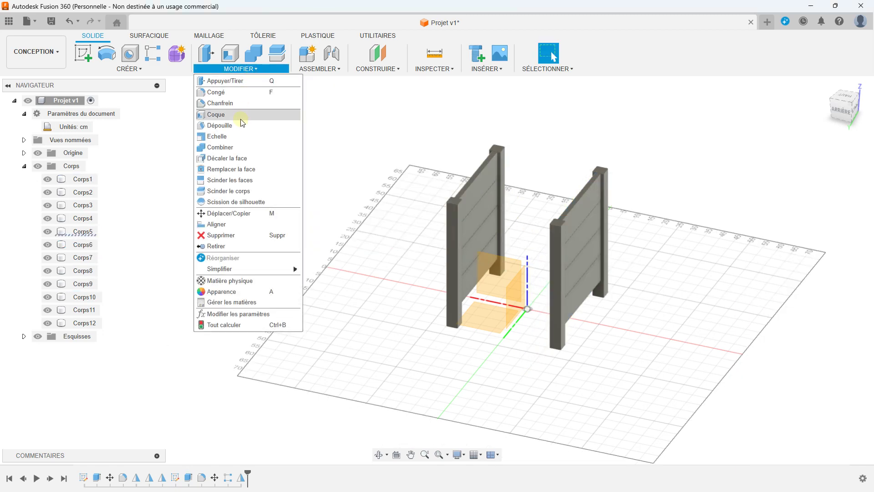
pyautogui.click(289, 211)
pyautogui.keyDown('shift'); pyautogui.moveTo(455, 218); pyautogui.dragTo(570, 223, button='middle'); pyautogui.keyUp('shift')
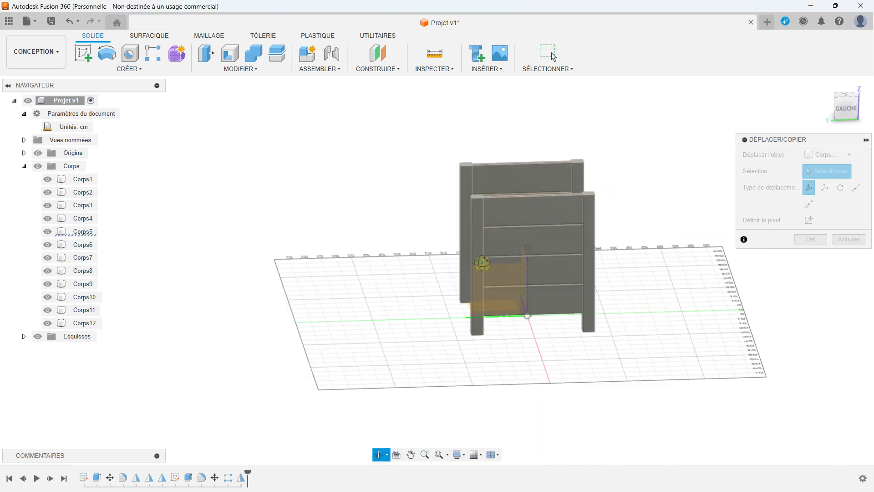
pyautogui.click(568, 205)
pyautogui.click(556, 236)
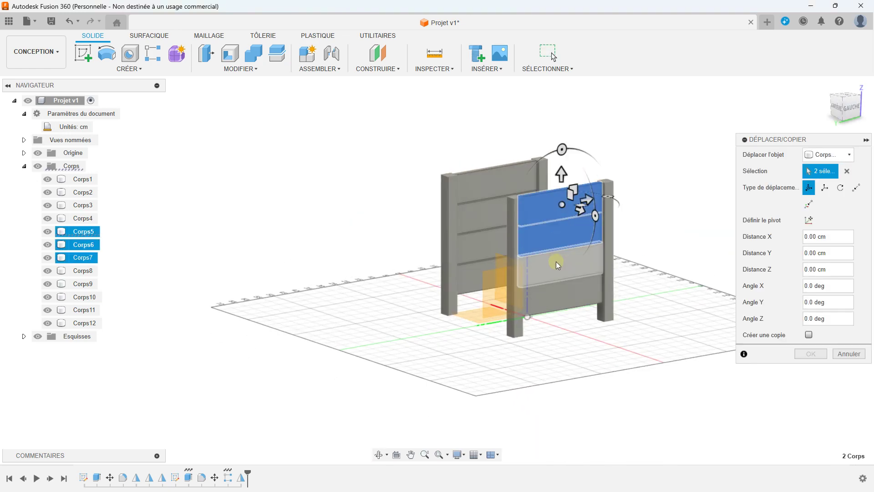
pyautogui.click(556, 261)
pyautogui.click(561, 293)
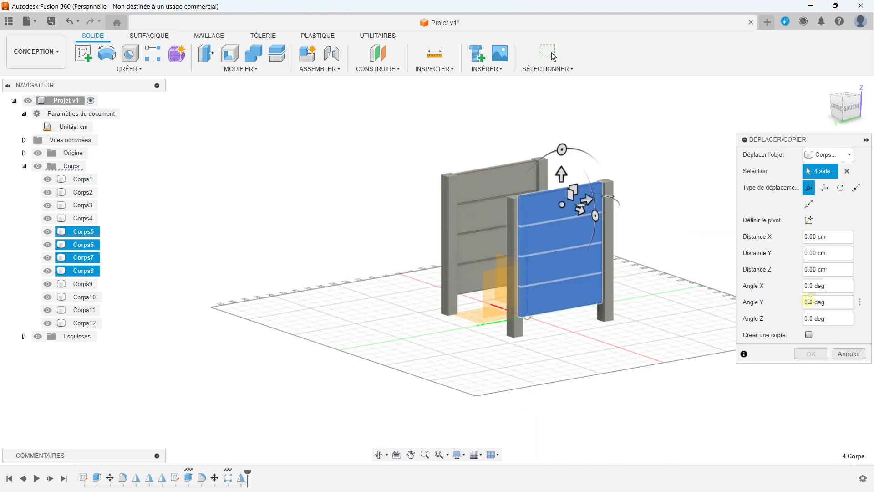
pyautogui.moveTo(550, 232)
pyautogui.keyDown('shift'); pyautogui.mouseDown(button='middle')
pyautogui.moveTo(531, 240)
pyautogui.moveTo(628, 136)
pyautogui.mouseUp(button='middle'); pyautogui.keyUp('shift')
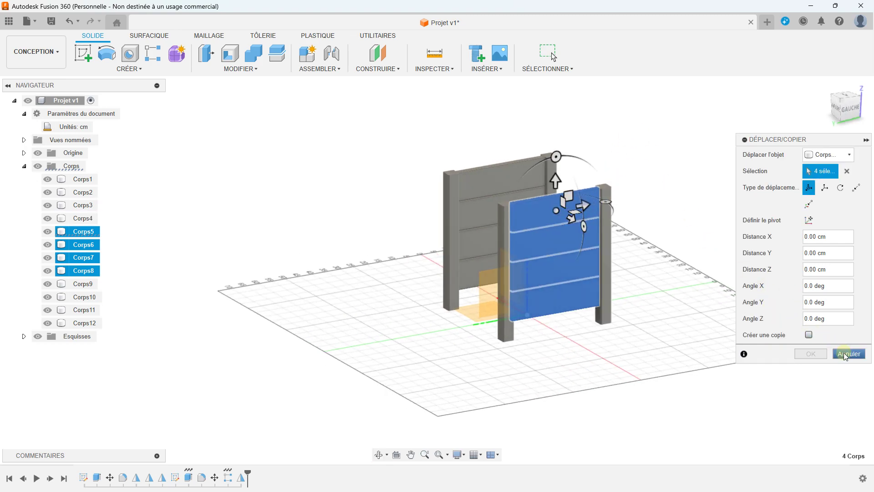
pyautogui.click(845, 354)
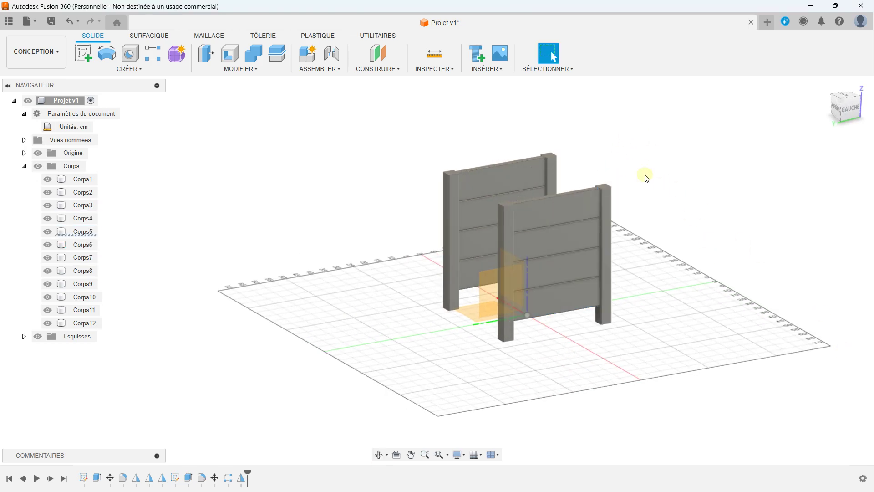
# Start Move/Copy on the front panel's four boards with copying enabled.
pyautogui.click(245, 69)
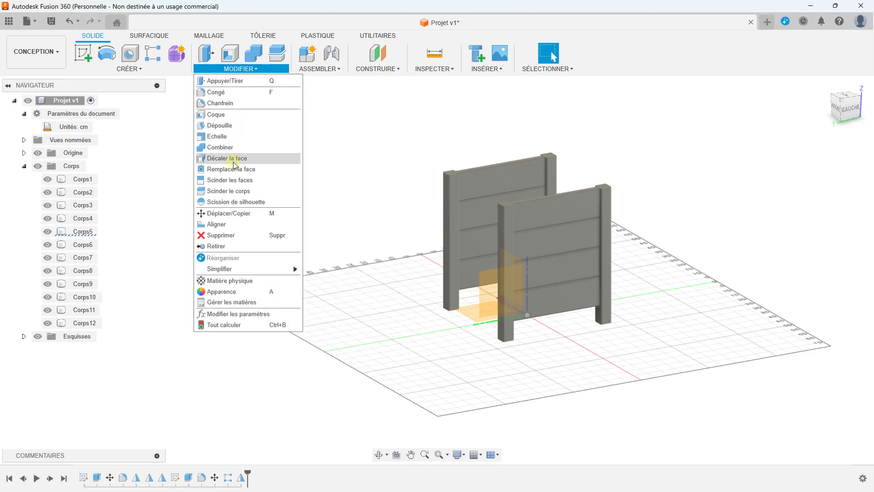
pyautogui.click(237, 214)
pyautogui.click(531, 213)
pyautogui.click(531, 244)
pyautogui.click(531, 274)
pyautogui.click(531, 302)
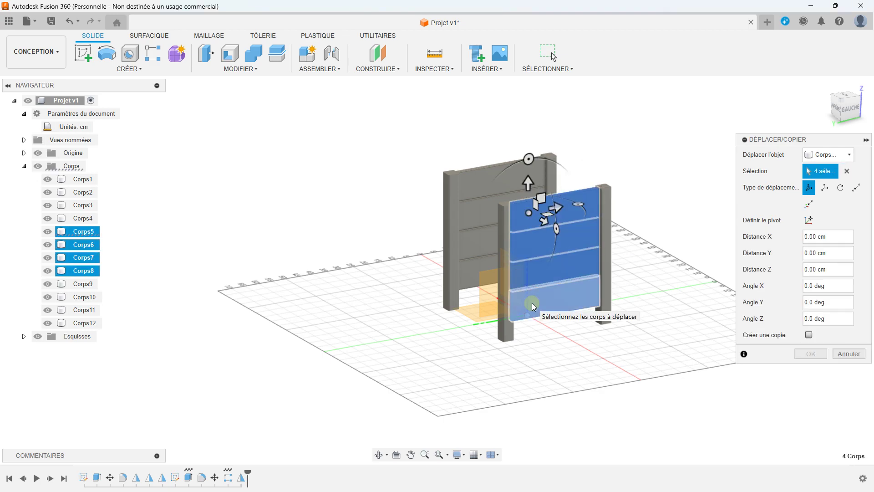
pyautogui.click(810, 335)
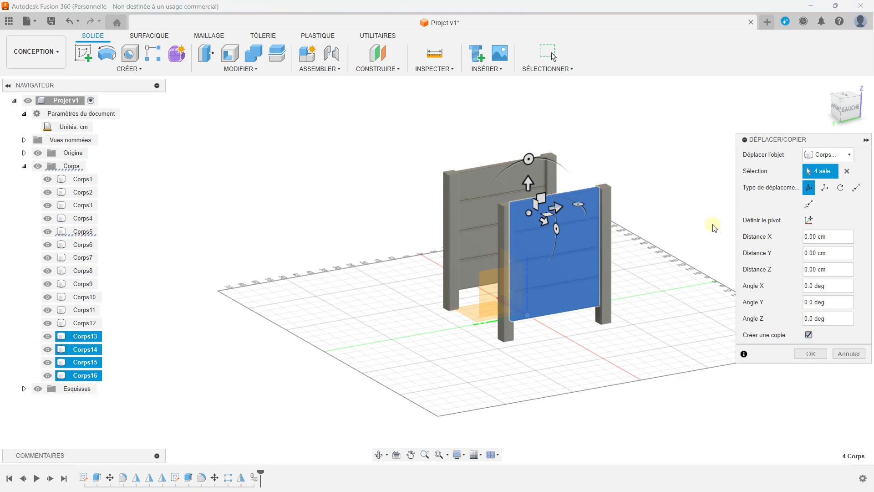
# Rotate the copied panel to Angle Y 90°.
pyautogui.moveTo(555, 206)
pyautogui.mouseDown()
pyautogui.moveTo(471, 218)
pyautogui.moveTo(491, 220)
pyautogui.mouseUp()
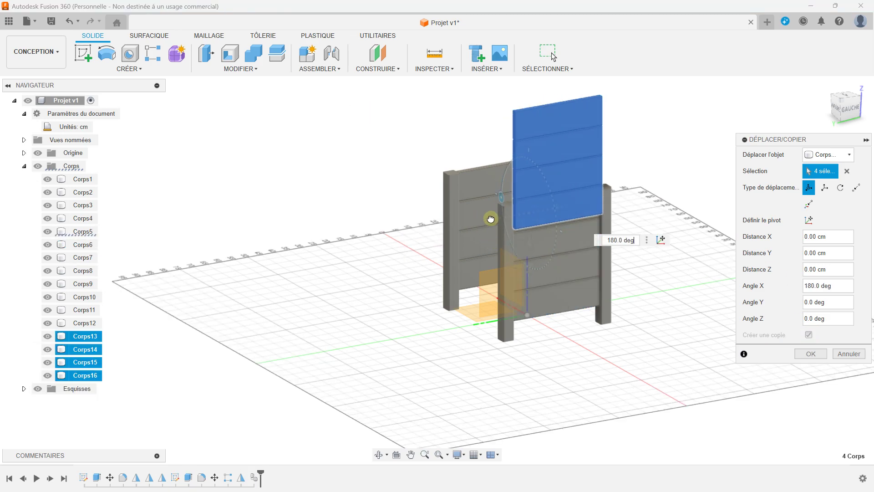
pyautogui.moveTo(556, 207); pyautogui.dragTo(379, 237)
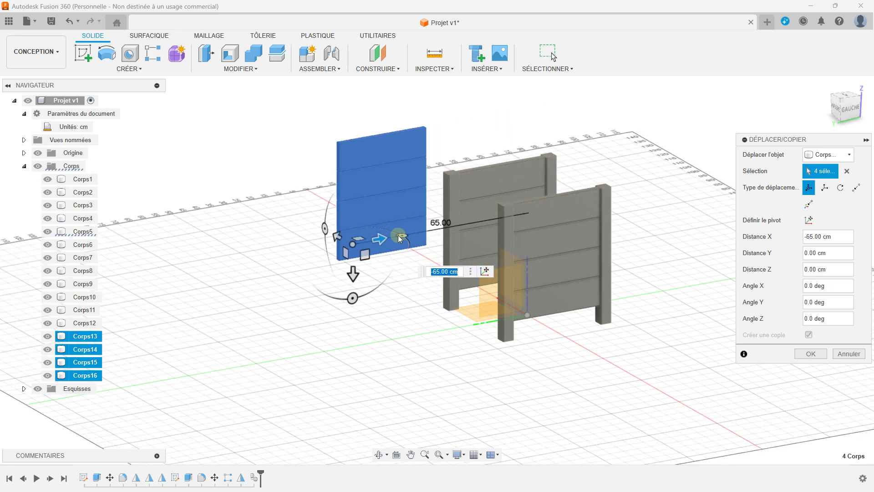
pyautogui.moveTo(395, 235); pyautogui.dragTo(390, 268)
pyautogui.keyDown('shift'); pyautogui.moveTo(390, 267); pyautogui.dragTo(492, 271, button='middle'); pyautogui.keyUp('shift')
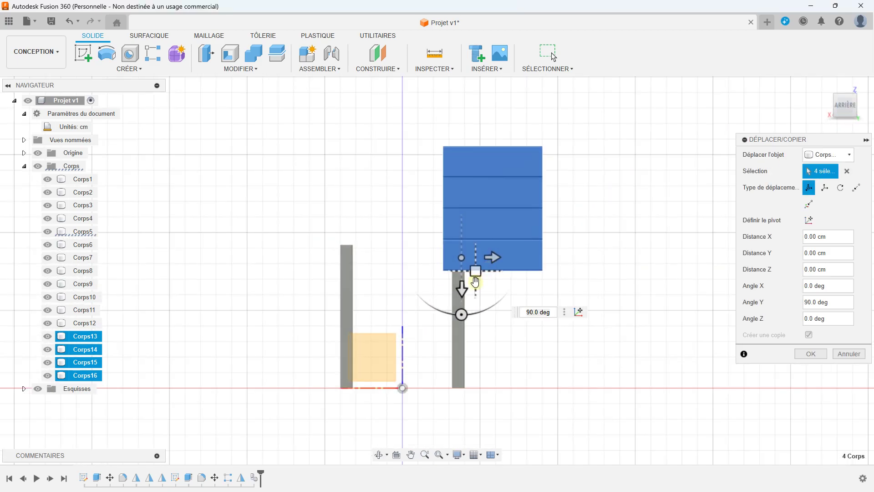
pyautogui.scroll(3, 491, 264)
# Lower the copied panel 6 cm along Y to match the walls.
pyautogui.moveTo(454, 279)
pyautogui.mouseDown()
pyautogui.moveTo(483, 396)
pyautogui.moveTo(398, 373)
pyautogui.moveTo(342, 373)
pyautogui.mouseUp()
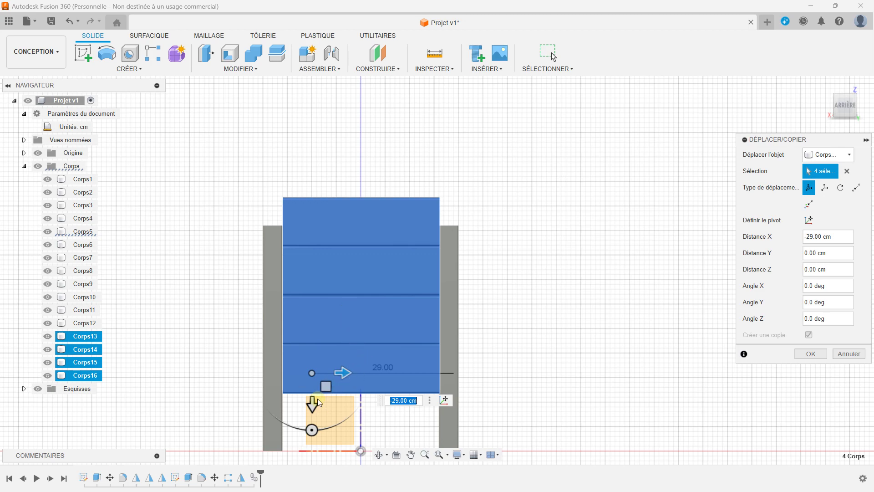
pyautogui.moveTo(312, 404); pyautogui.dragTo(312, 434)
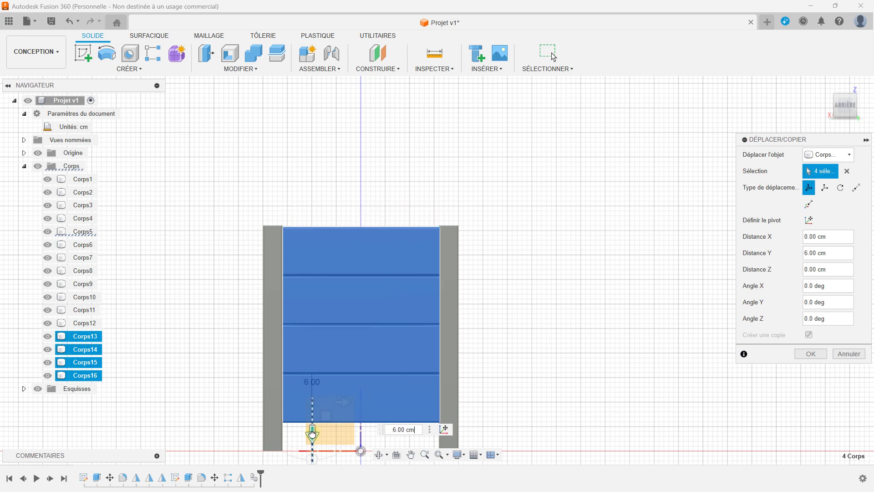
pyautogui.scroll(-2, 262, 218)
pyautogui.scroll(3, 271, 213)
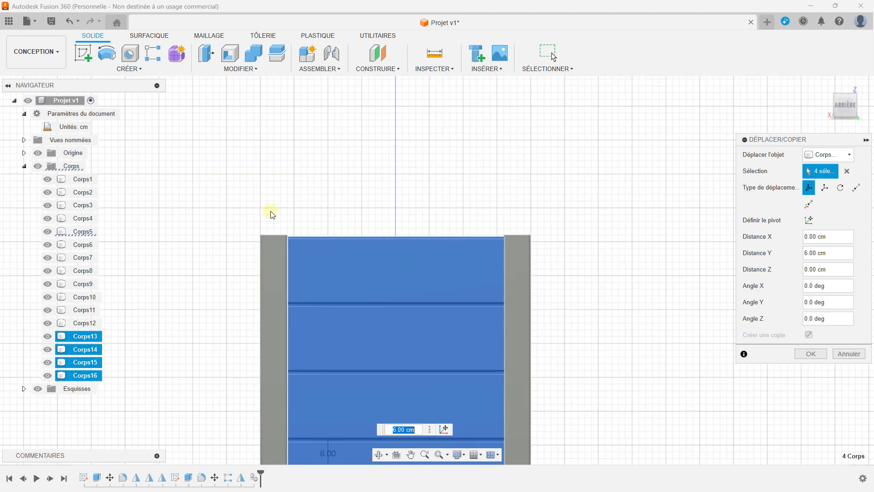
pyautogui.scroll(3, 274, 214)
pyautogui.scroll(2, 287, 215)
pyautogui.scroll(-3, 287, 215)
pyautogui.scroll(-1, 332, 160)
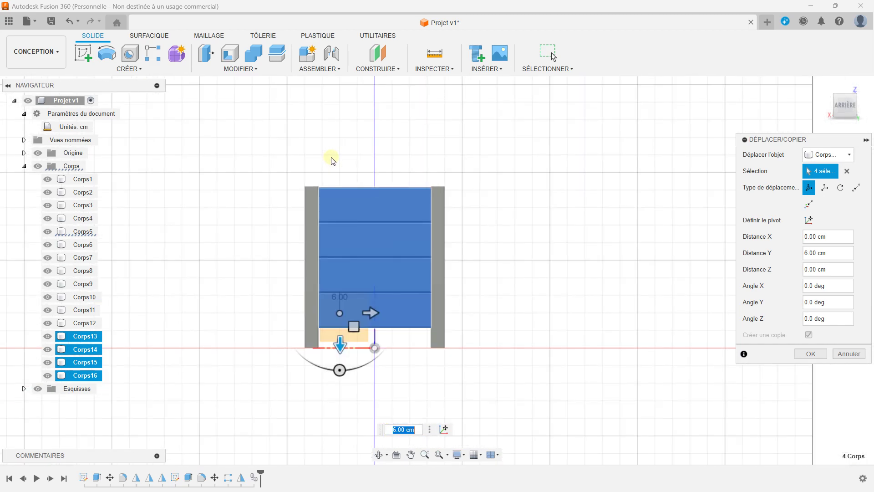
pyautogui.scroll(3, 337, 314)
pyautogui.scroll(2, 319, 273)
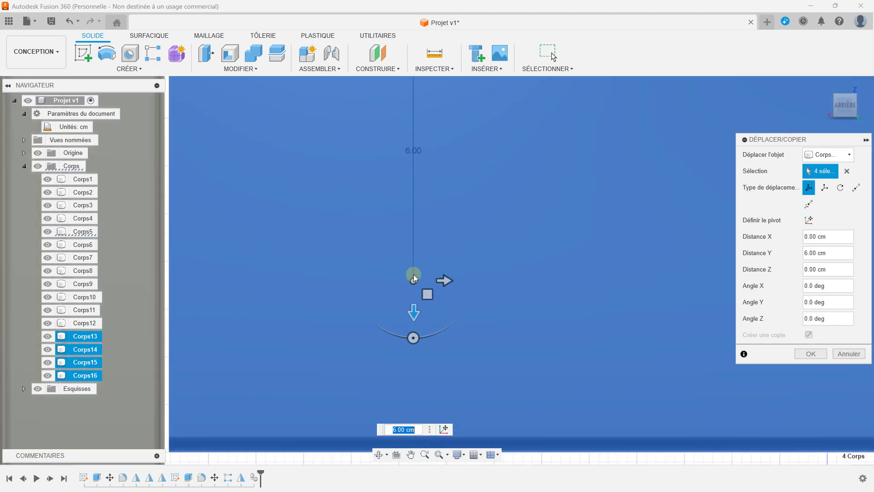
# Nudge the panel -0.1 cm along X and confirm the copy.
pyautogui.moveTo(443, 279); pyautogui.dragTo(434, 280)
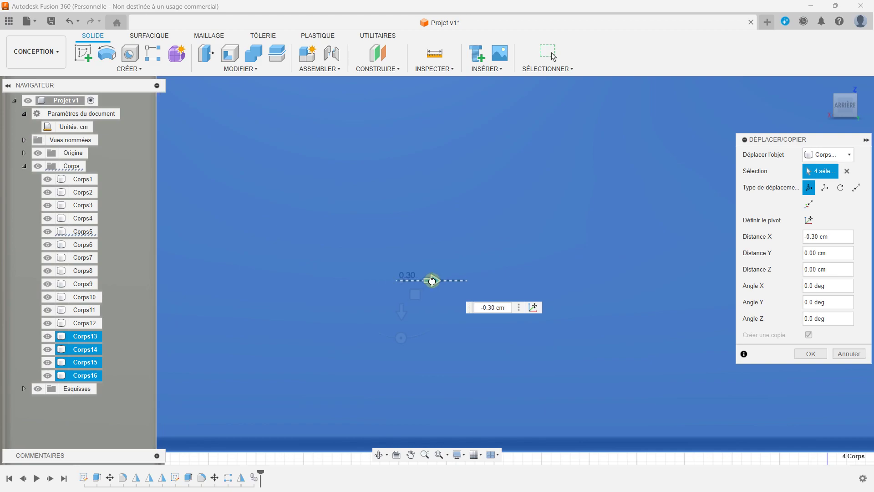
pyautogui.scroll(-2, 435, 280)
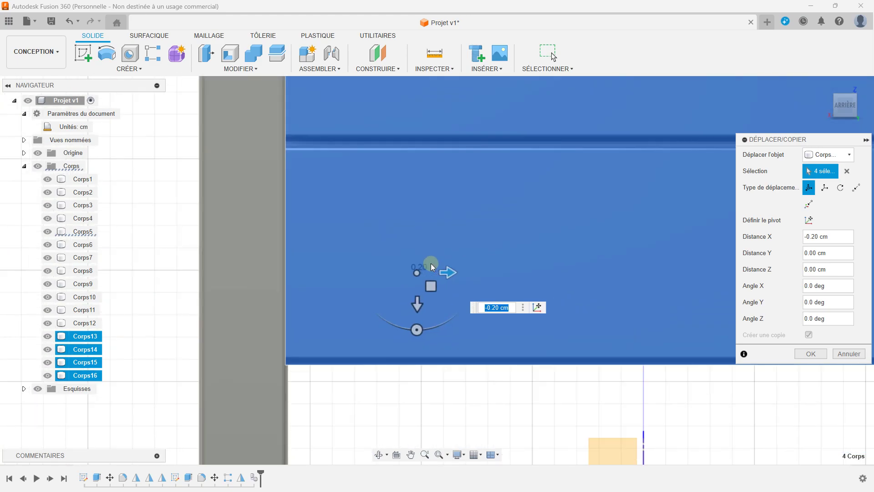
pyautogui.scroll(-1, 431, 260)
pyautogui.scroll(1, 539, 247)
pyautogui.scroll(2, 601, 291)
pyautogui.scroll(1, 630, 318)
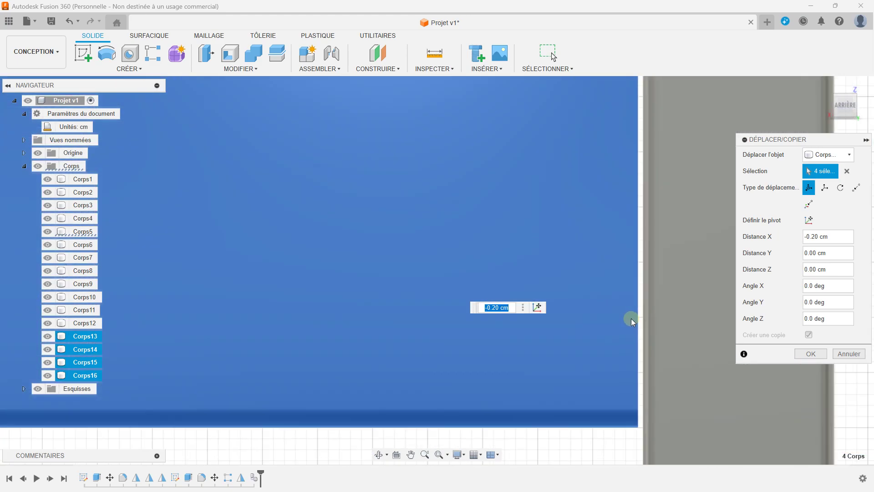
pyautogui.scroll(1, 354, 264)
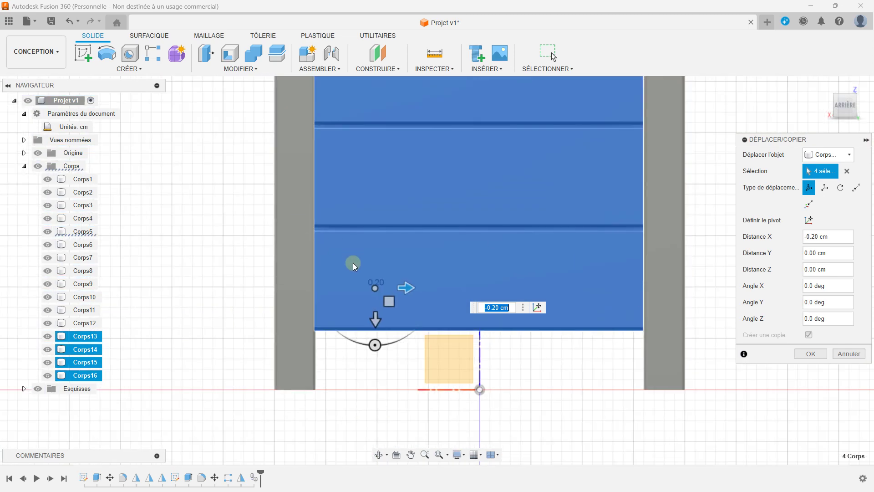
pyautogui.scroll(2, 425, 324)
pyautogui.scroll(1, 328, 297)
pyautogui.moveTo(331, 298); pyautogui.dragTo(337, 299)
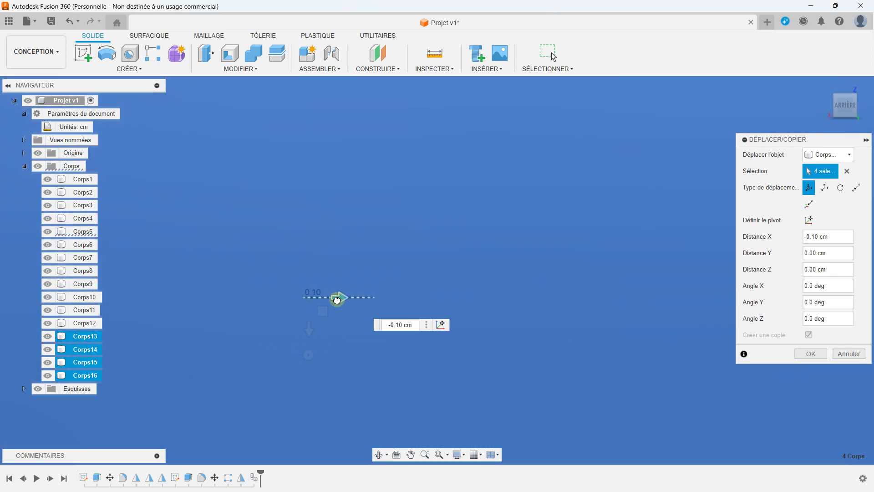
pyautogui.scroll(-3, 337, 298)
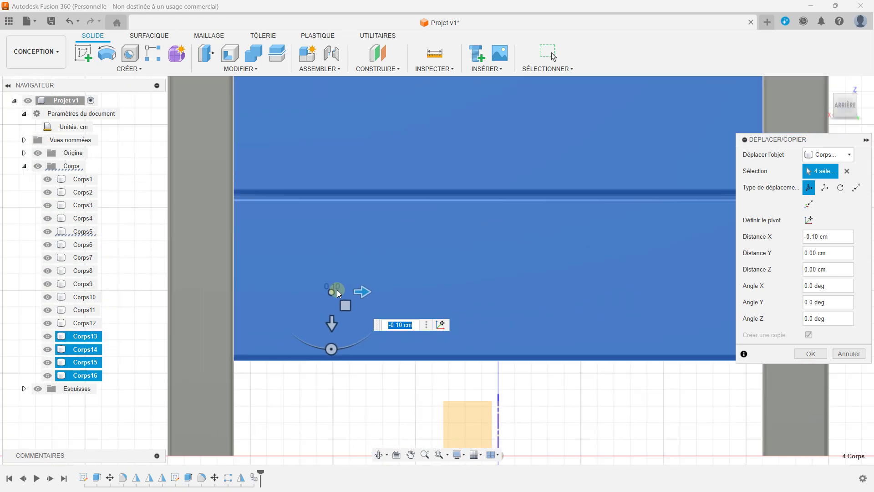
pyautogui.scroll(2, 592, 294)
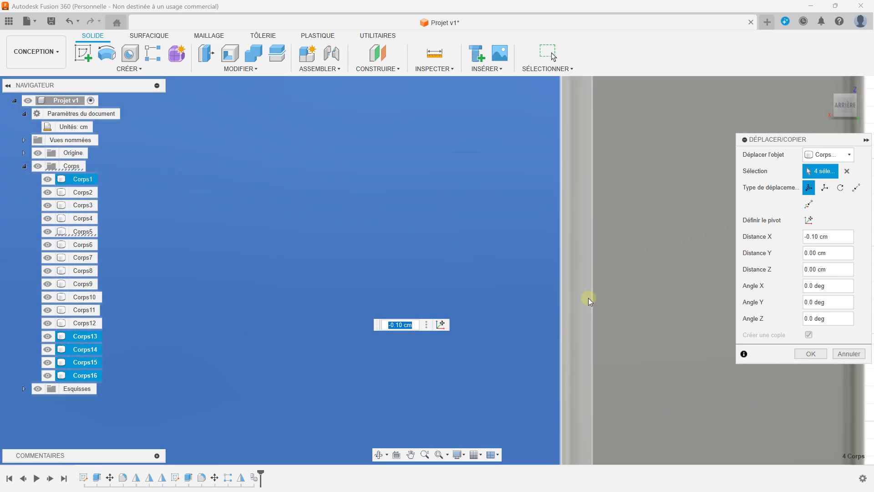
pyautogui.scroll(-1, 589, 298)
pyautogui.scroll(-4, 542, 257)
pyautogui.scroll(-1, 513, 233)
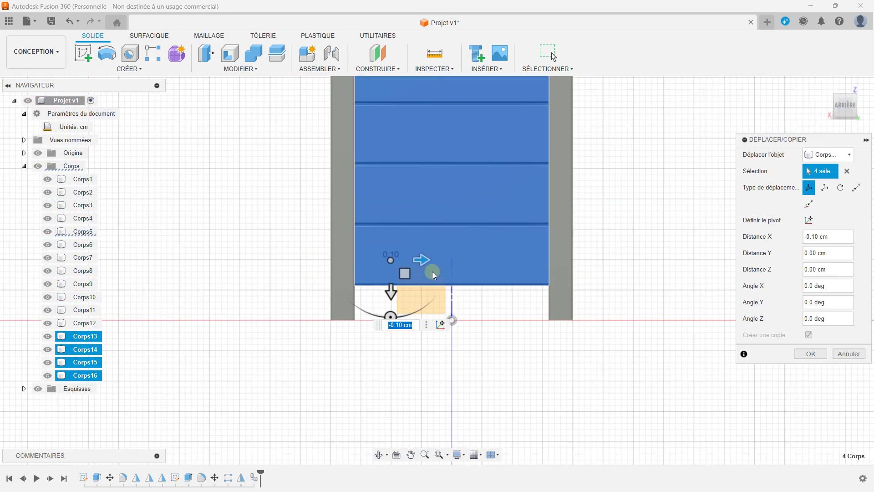
pyautogui.click(807, 354)
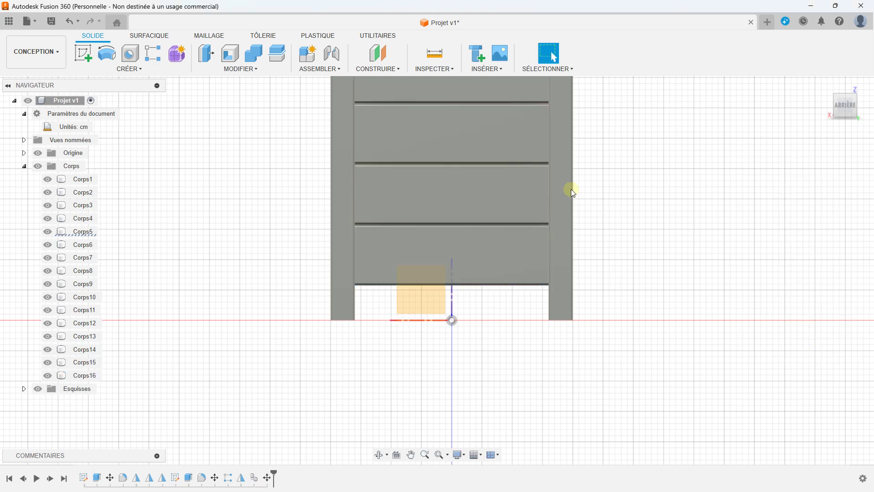
pyautogui.keyDown('shift'); pyautogui.moveTo(584, 187); pyautogui.dragTo(443, 195, button='middle'); pyautogui.keyUp('shift')
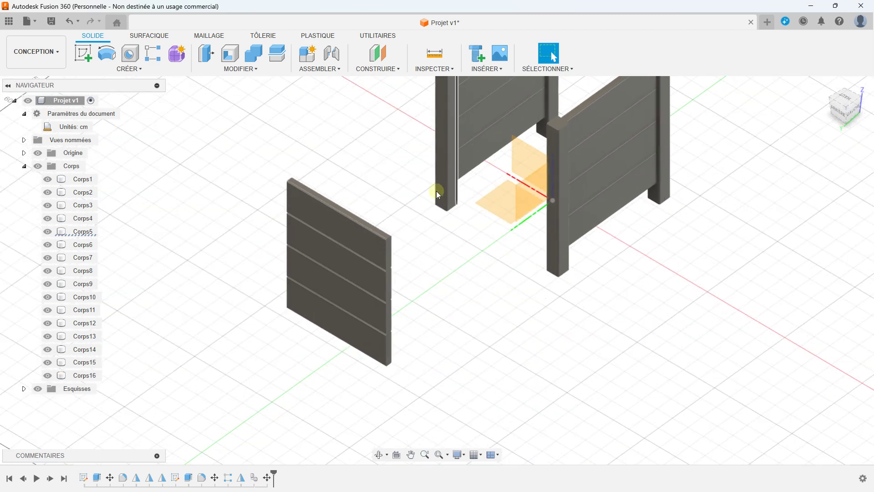
pyautogui.click(272, 79)
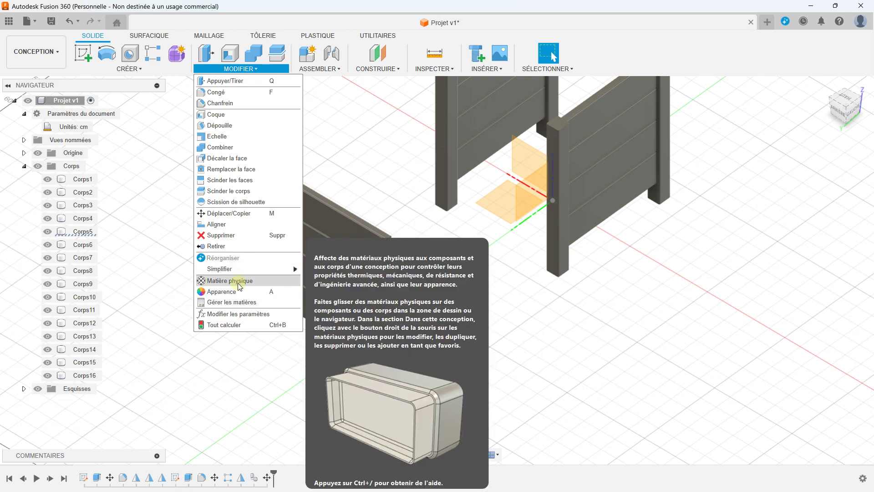
# Start Move/Copy and select the loose panel boards Corps13–Corps16.
pyautogui.click(228, 213)
pyautogui.click(321, 220)
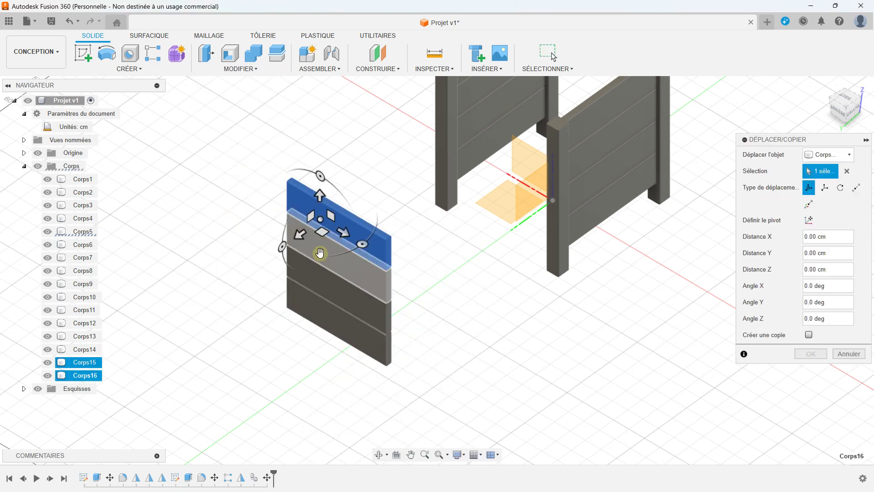
pyautogui.click(310, 250)
pyautogui.click(309, 272)
pyautogui.click(310, 297)
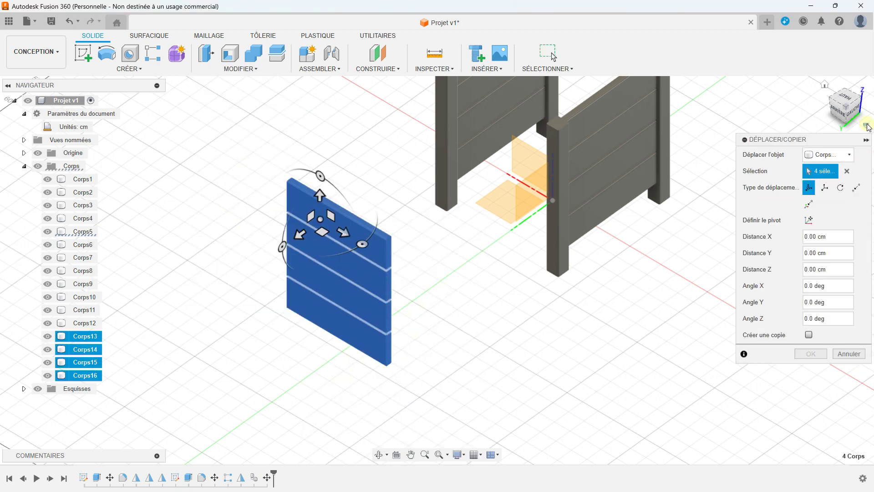
# In the Left view, move the panel -58.10 cm along Z and confirm.
pyautogui.click(857, 113)
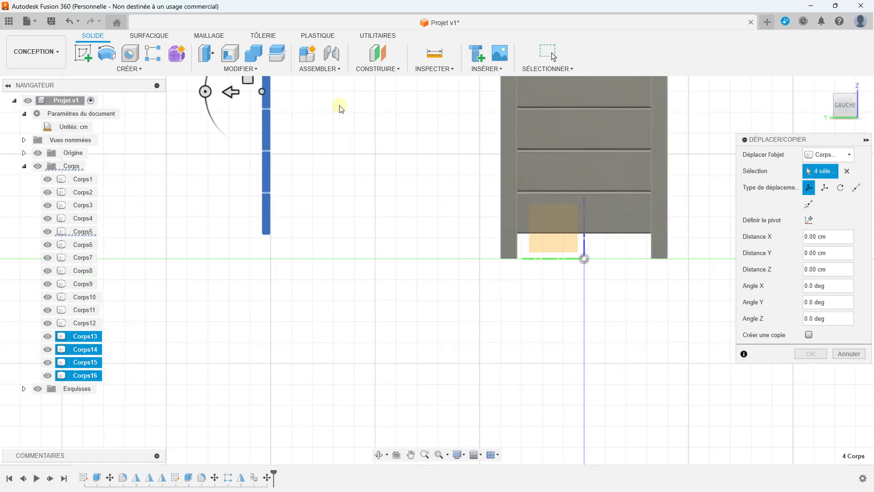
pyautogui.moveTo(340, 108); pyautogui.dragTo(376, 195, button='middle')
pyautogui.moveTo(269, 178); pyautogui.dragTo(529, 176)
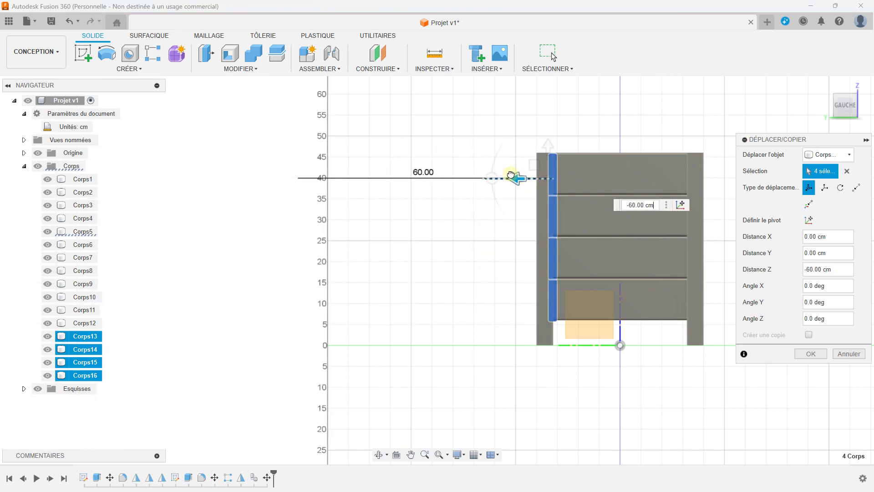
pyautogui.scroll(1, 563, 167)
pyautogui.scroll(4, 564, 167)
pyautogui.moveTo(458, 220); pyautogui.dragTo(430, 214)
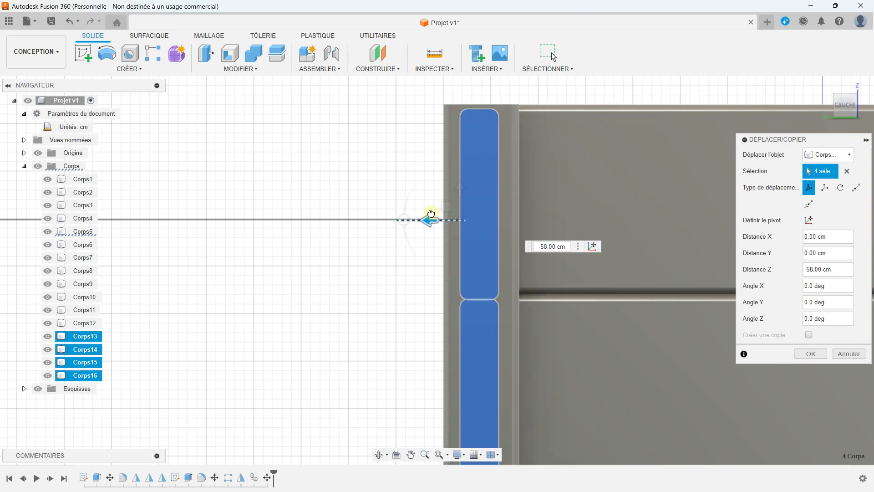
pyautogui.scroll(3, 446, 206)
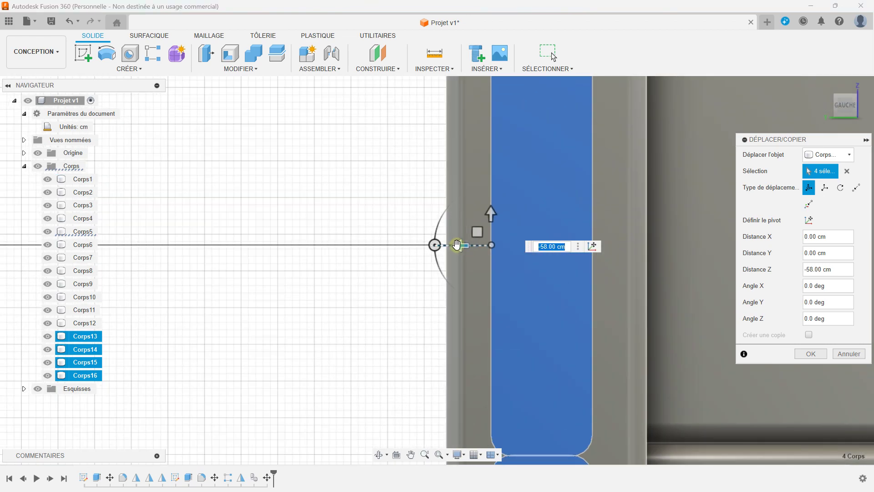
pyautogui.moveTo(456, 244); pyautogui.dragTo(465, 236)
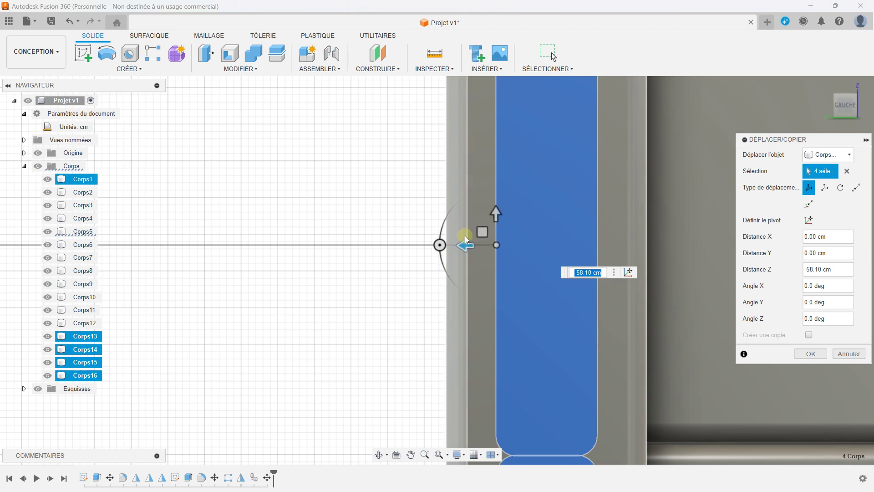
pyautogui.scroll(-10, 370, 191)
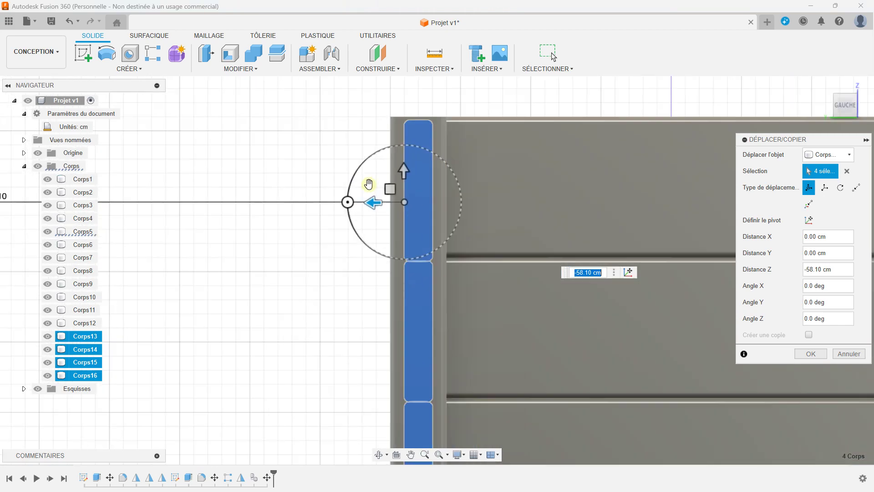
pyautogui.click(806, 355)
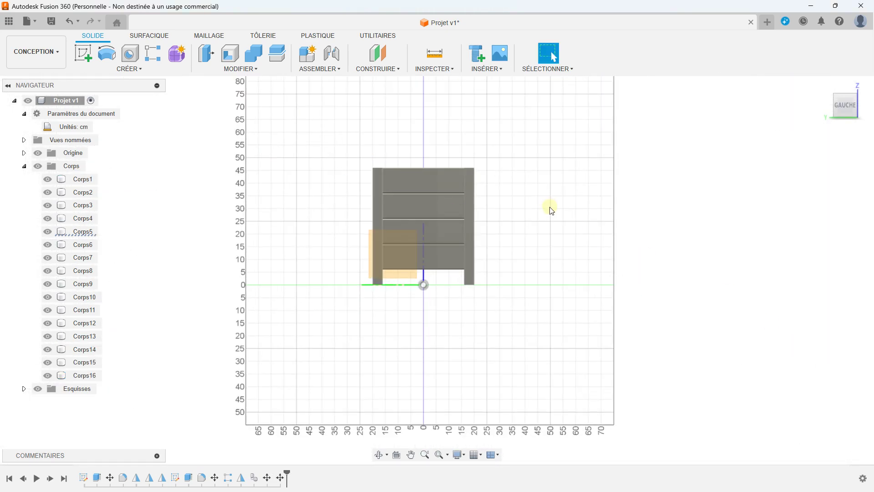
# Commit the panel move and select its four boards as bodies to mirror.
pyautogui.press('F6')
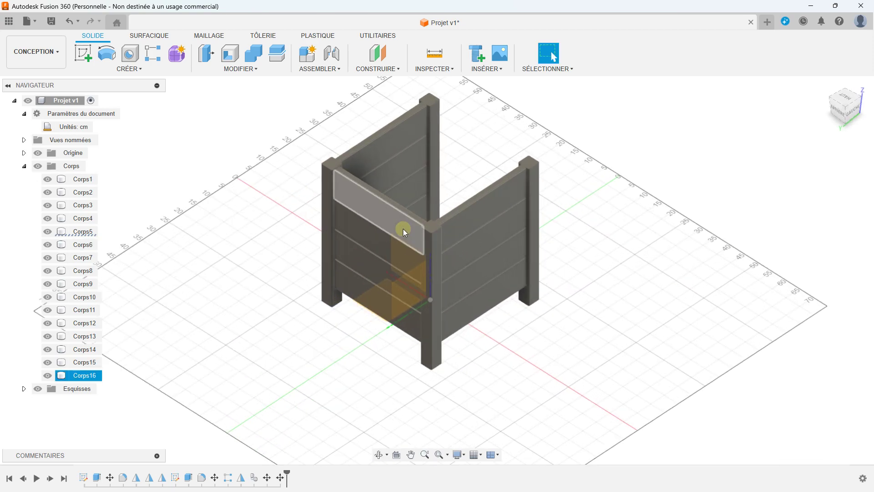
pyautogui.click(136, 71)
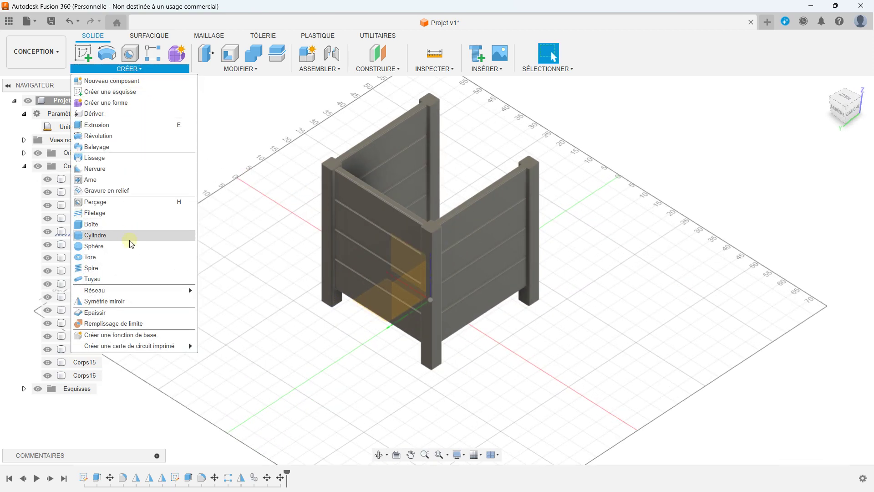
pyautogui.click(129, 301)
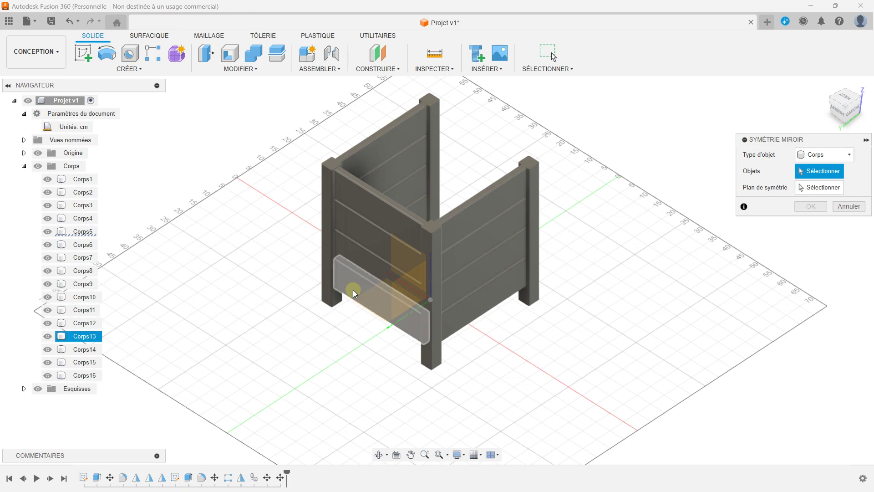
pyautogui.click(354, 289)
pyautogui.click(360, 257)
pyautogui.click(366, 232)
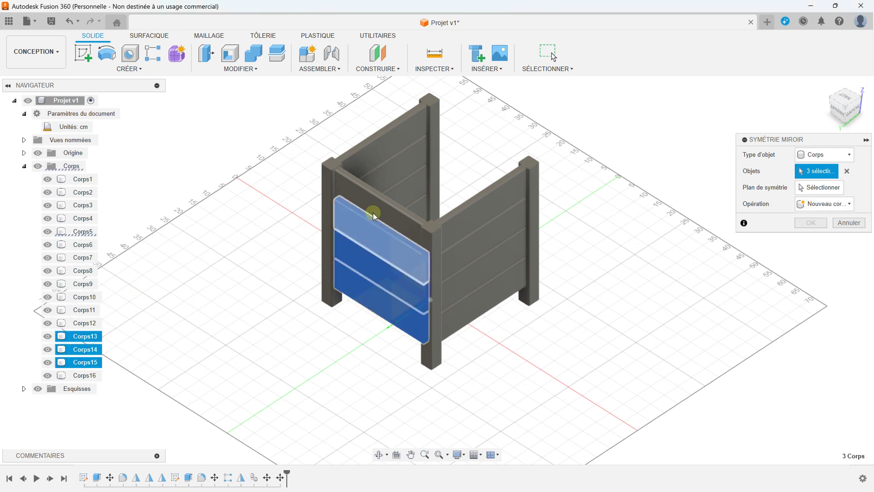
pyautogui.click(373, 212)
pyautogui.click(814, 187)
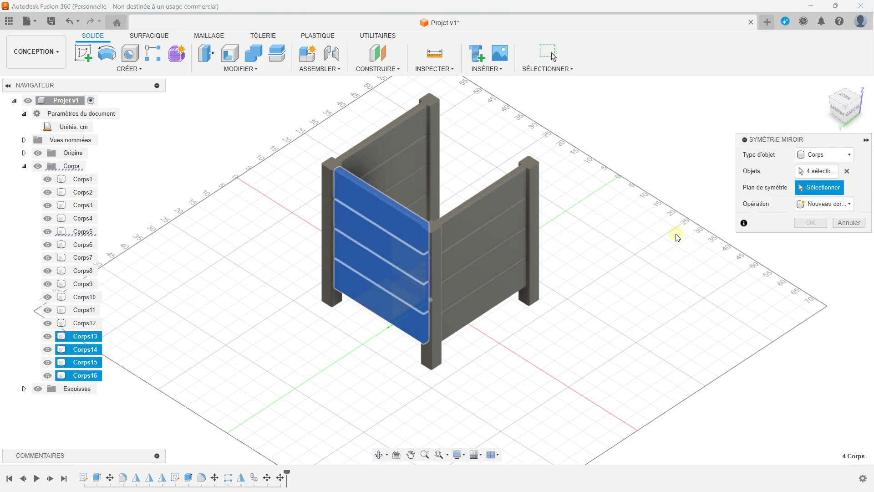
# Mirror the boards across the symmetry plane, creating Corps17–Corps20 on the opposite side.
pyautogui.keyDown('shift'); pyautogui.moveTo(679, 235); pyautogui.dragTo(546, 244, button='middle'); pyautogui.keyUp('shift')
pyautogui.click(467, 268)
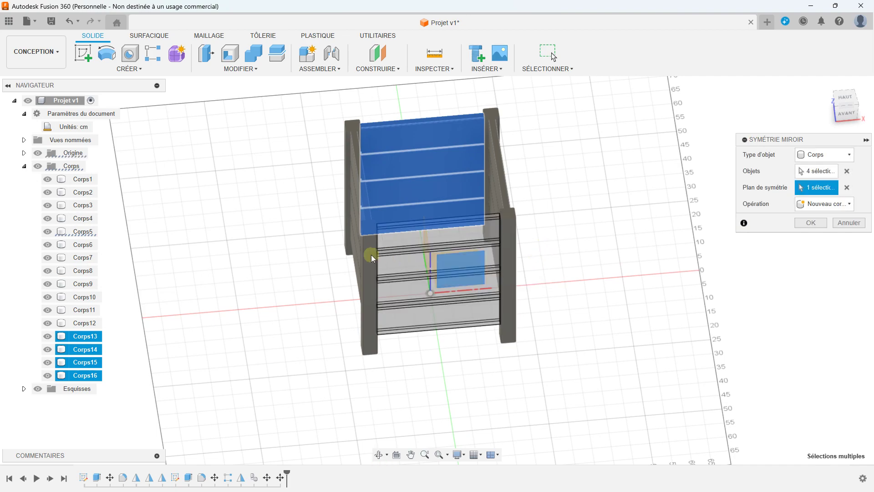
pyautogui.moveTo(371, 255)
pyautogui.mouseDown(button='middle')
pyautogui.moveTo(398, 269)
pyautogui.moveTo(410, 244)
pyautogui.moveTo(449, 236)
pyautogui.moveTo(410, 235)
pyautogui.moveTo(425, 228)
pyautogui.moveTo(431, 250)
pyautogui.moveTo(445, 137)
pyautogui.moveTo(422, 191)
pyautogui.mouseUp(button='middle')
pyautogui.click(805, 223)
pyautogui.scroll(3, 422, 192)
pyautogui.scroll(2, 424, 194)
pyautogui.click(343, 214)
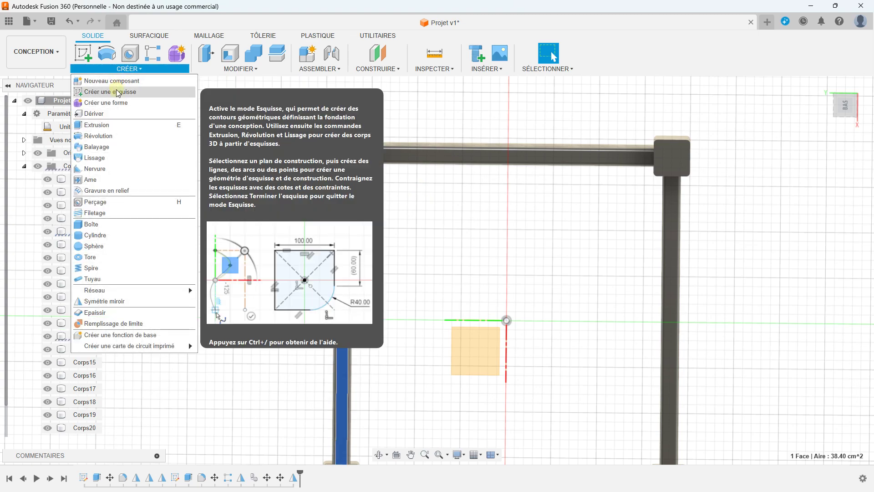
# Create a new sketch on the corner post's bottom face, clearing the stray leg selection.
pyautogui.click(114, 86)
pyautogui.keyDown('shift'); pyautogui.moveTo(314, 151); pyautogui.dragTo(335, 160, button='middle'); pyautogui.keyUp('shift')
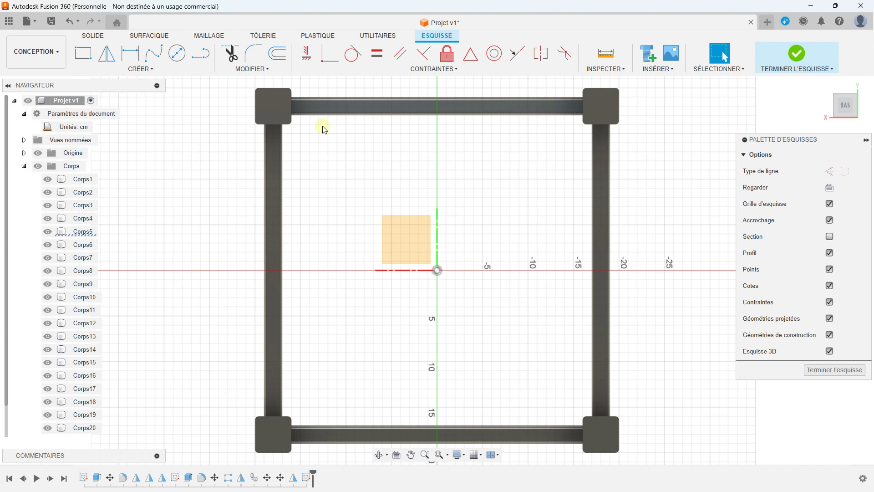
pyautogui.scroll(3, 310, 89)
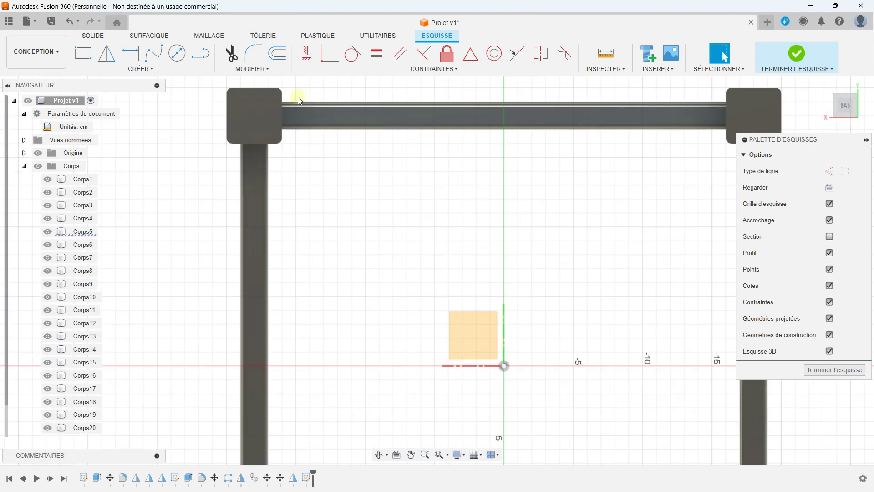
pyautogui.scroll(-2, 261, 169)
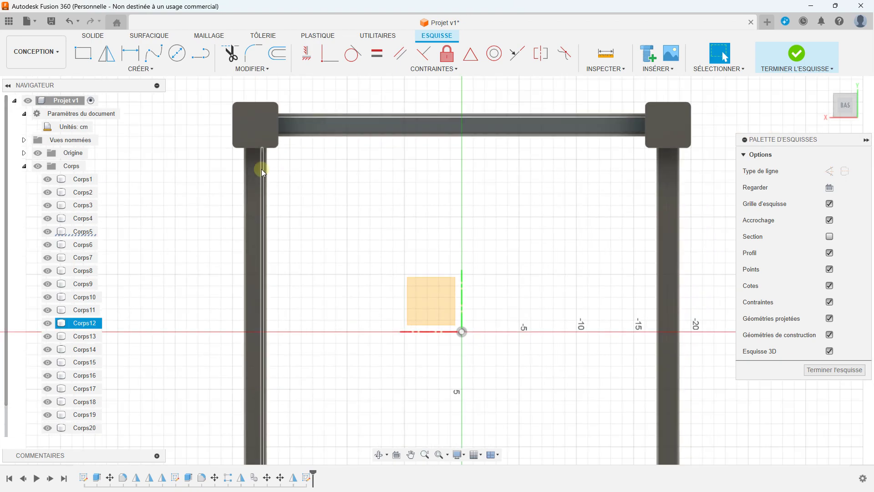
pyautogui.scroll(2, 262, 169)
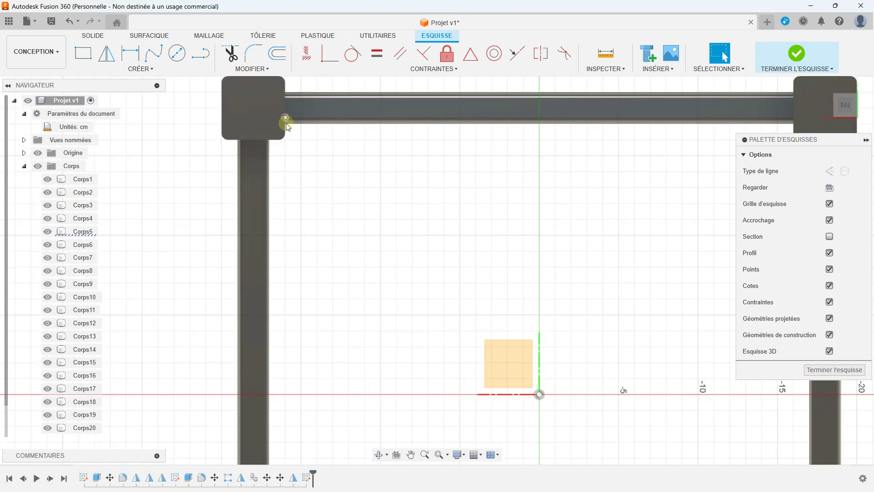
pyautogui.click(250, 142)
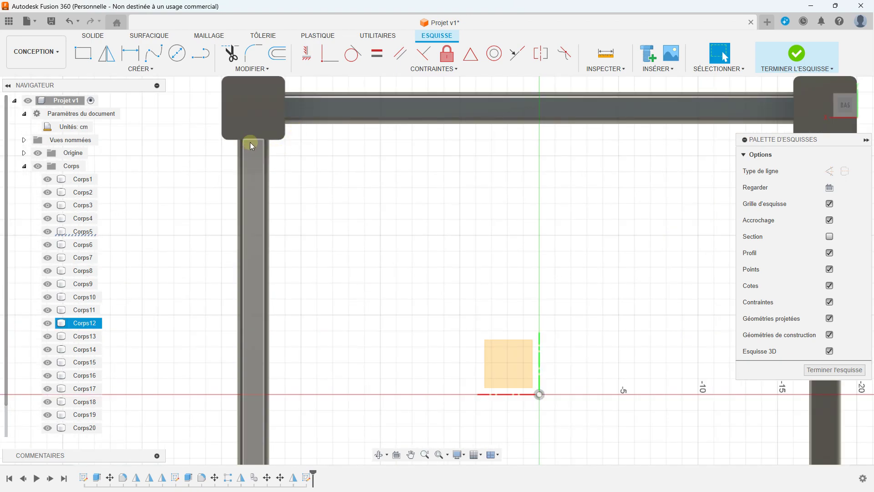
pyautogui.scroll(-1, 248, 159)
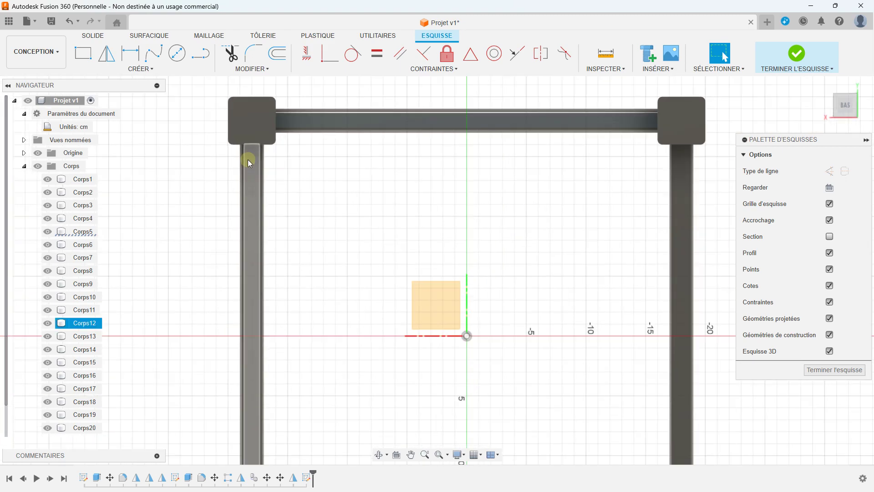
pyautogui.scroll(-1, 248, 160)
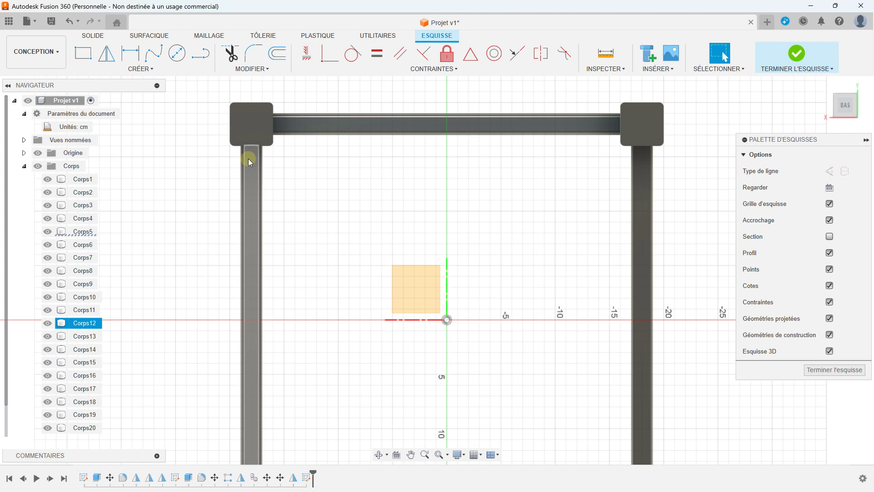
pyautogui.scroll(-1, 248, 158)
pyautogui.click(268, 206)
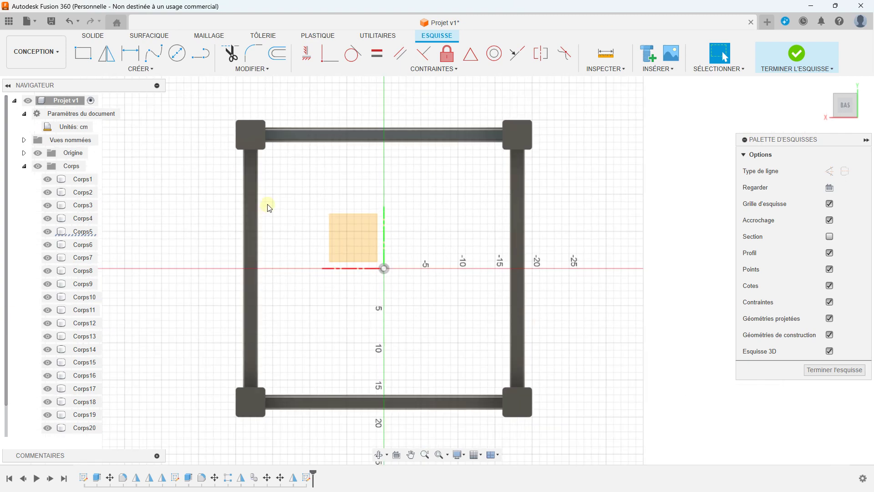
# Activate the 2-point Rectangle tool and zoom in on the base frame corner.
pyautogui.click(83, 53)
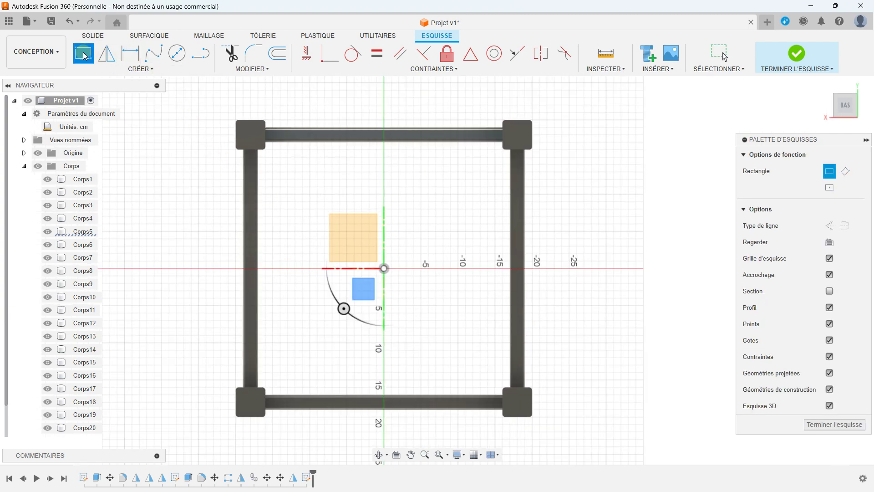
pyautogui.scroll(2, 242, 146)
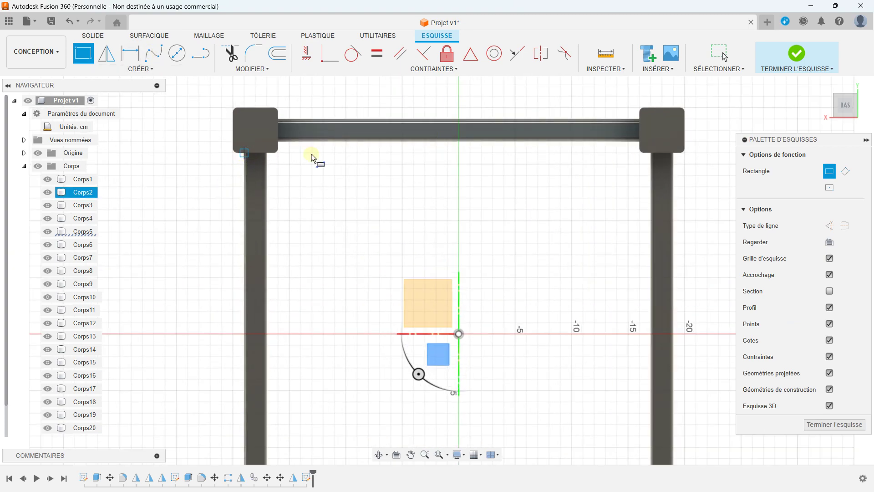
pyautogui.scroll(2, 666, 172)
pyautogui.scroll(-3, 621, 187)
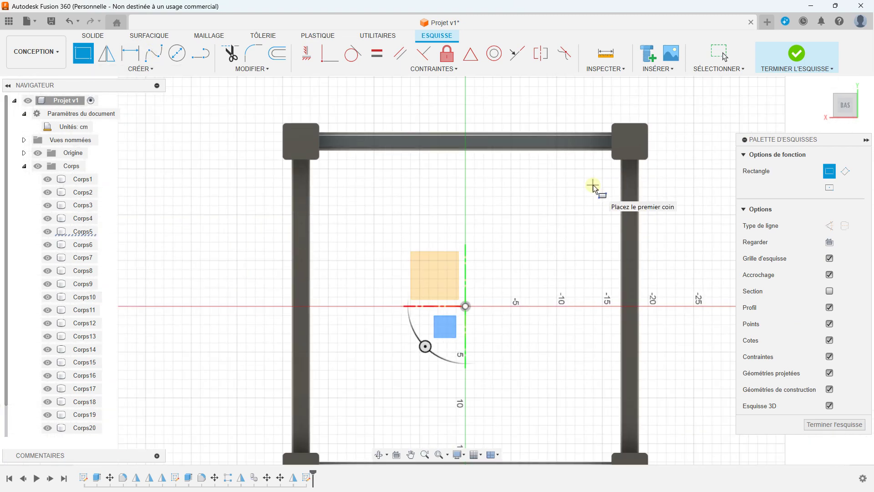
pyautogui.scroll(-2, 591, 187)
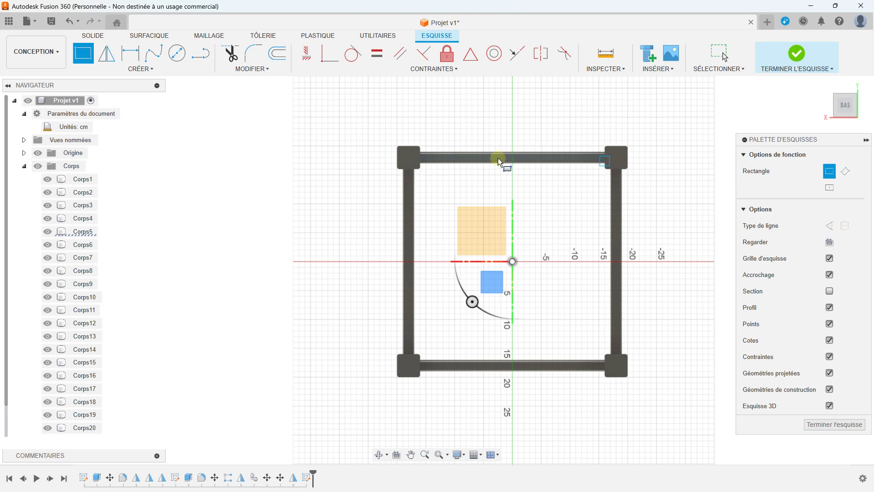
pyautogui.scroll(3, 416, 180)
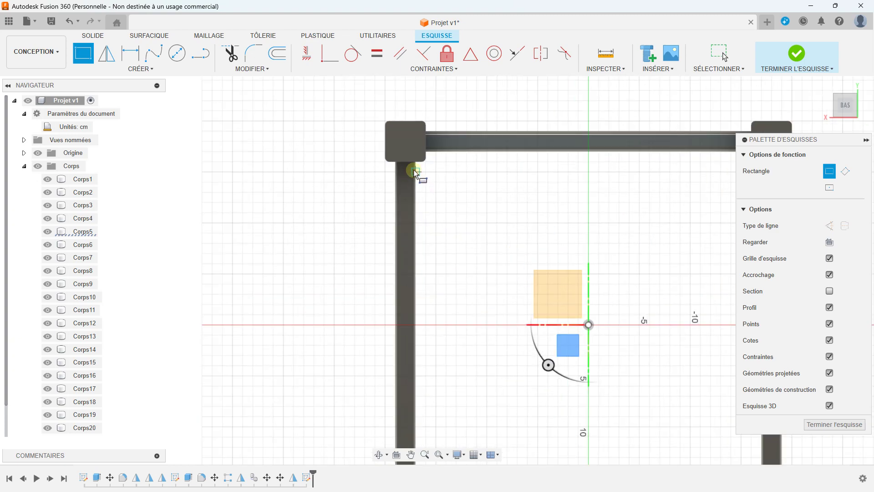
pyautogui.scroll(-2, 479, 208)
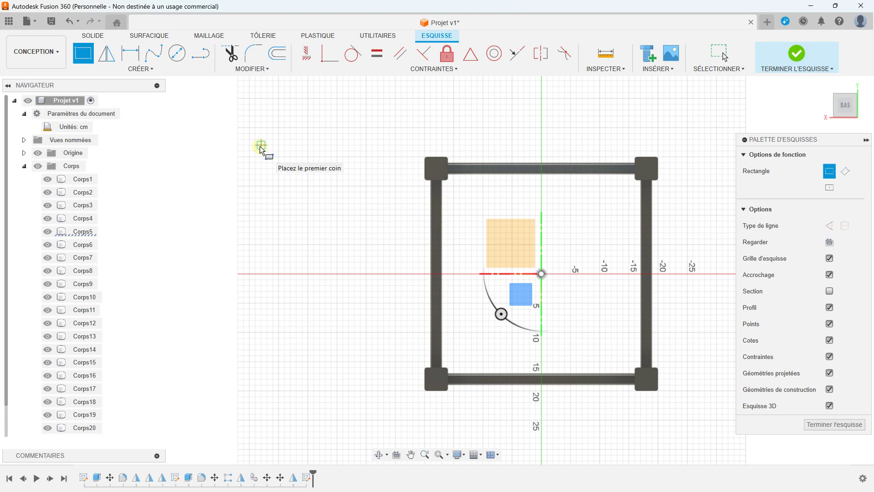
pyautogui.scroll(2, 545, 178)
pyautogui.scroll(2, 544, 179)
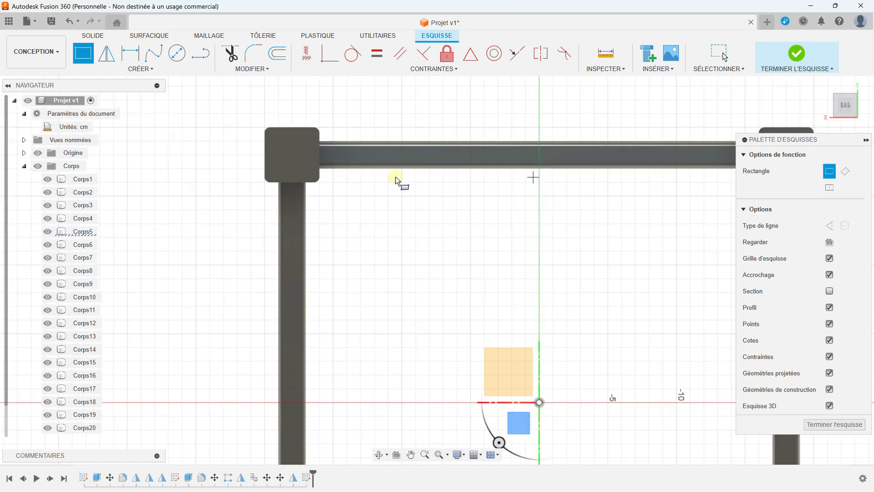
pyautogui.scroll(2, 280, 183)
pyautogui.scroll(2, 279, 185)
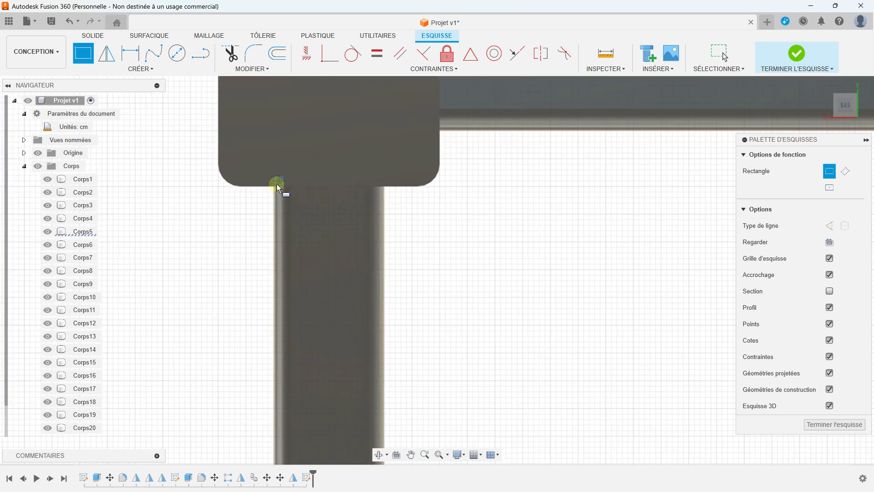
# Draw a 38 × 8 cm rectangle from the frame corner between the posts and finish the sketch.
pyautogui.click(275, 186)
pyautogui.scroll(-5, 275, 186)
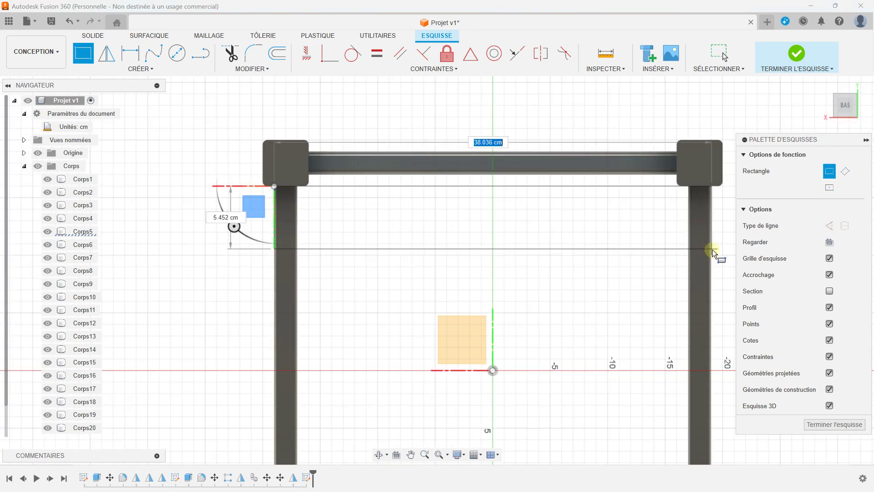
pyautogui.scroll(2, 710, 251)
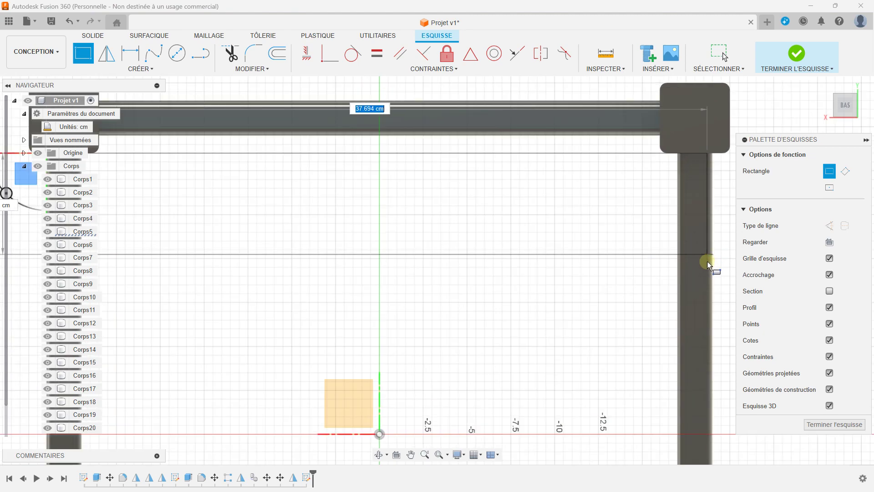
pyautogui.scroll(-3, 713, 272)
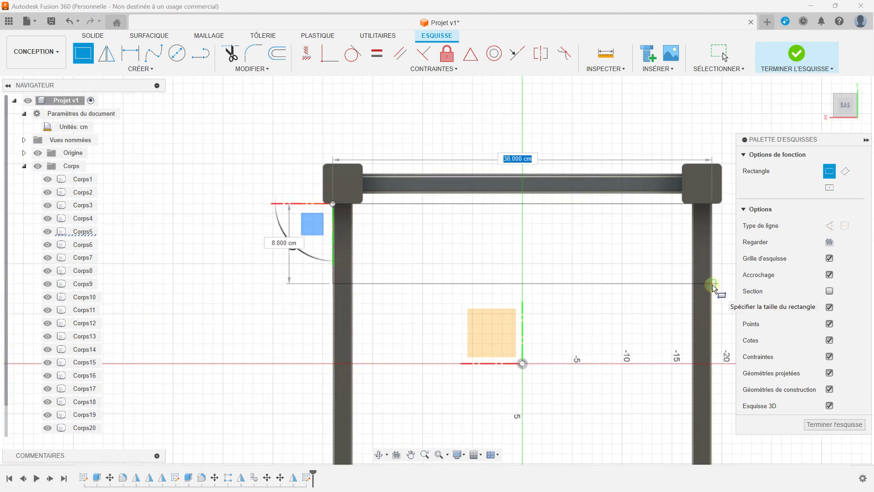
pyautogui.click(713, 284)
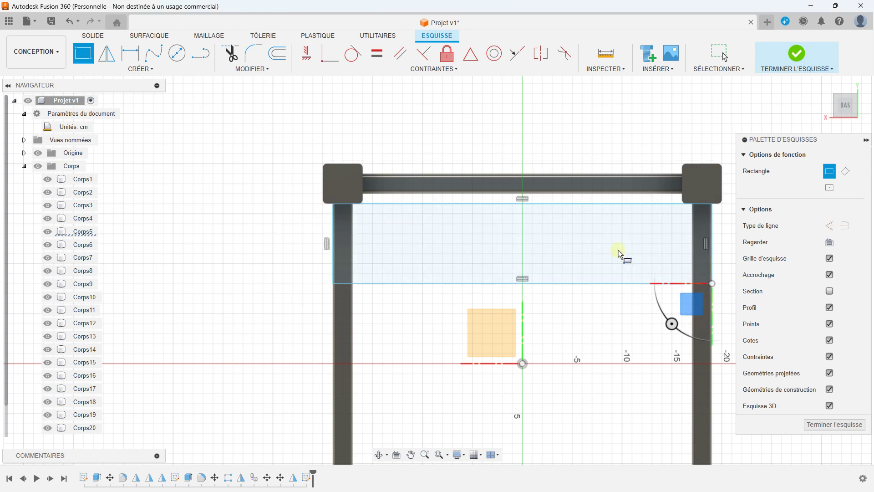
pyautogui.click(796, 54)
# Extrude the 38 × 8 cm rectangle 2 cm as a new body, forming the first bottom board.
pyautogui.moveTo(453, 267)
pyautogui.keyDown('shift'); pyautogui.mouseDown(button='middle')
pyautogui.moveTo(471, 286)
pyautogui.moveTo(480, 247)
pyautogui.moveTo(478, 256)
pyautogui.mouseUp(button='middle'); pyautogui.keyUp('shift')
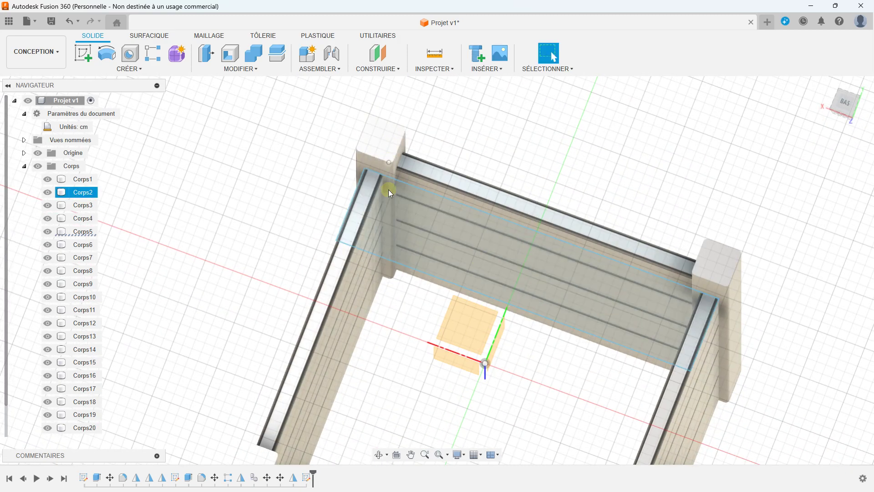
pyautogui.scroll(-3, 356, 228)
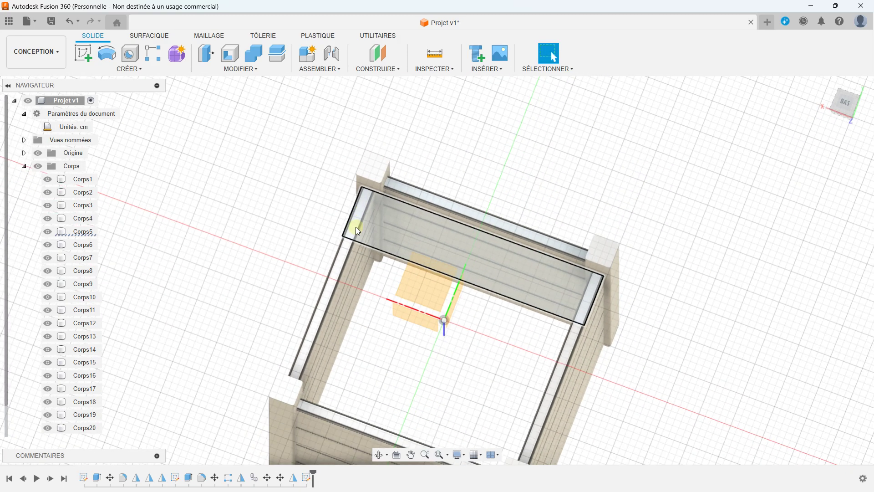
pyautogui.scroll(3, 388, 211)
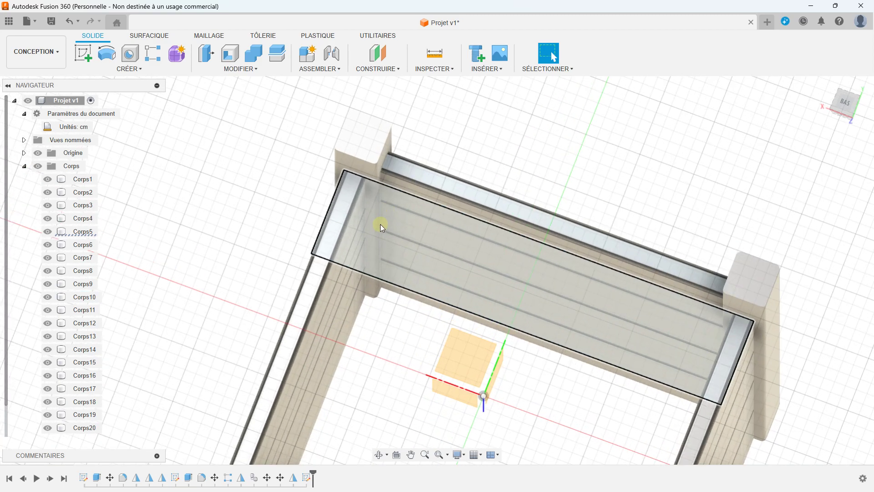
pyautogui.click(381, 224)
pyautogui.press('e')
pyautogui.keyDown('shift'); pyautogui.moveTo(431, 269); pyautogui.dragTo(429, 264, button='middle'); pyautogui.keyUp('shift')
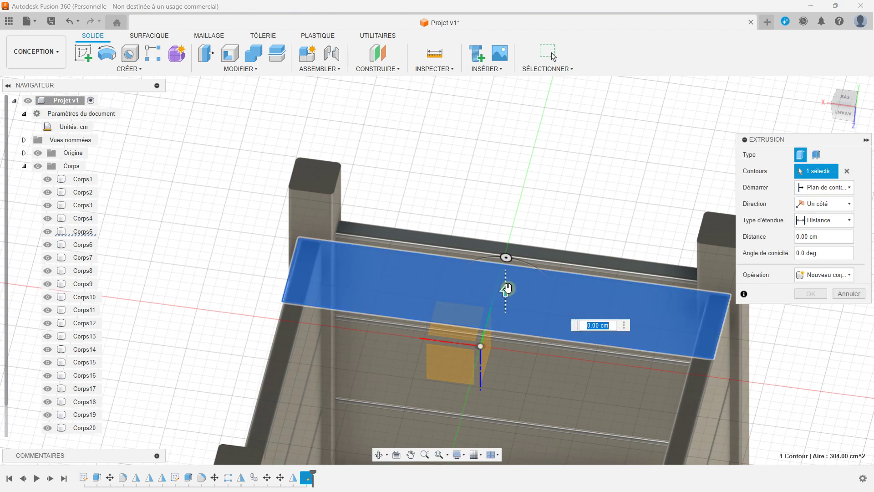
pyautogui.moveTo(512, 275)
pyautogui.keyDown('shift'); pyautogui.mouseDown(button='middle')
pyautogui.moveTo(446, 219)
pyautogui.moveTo(465, 262)
pyautogui.mouseUp(button='middle'); pyautogui.keyUp('shift')
pyautogui.moveTo(463, 261); pyautogui.dragTo(461, 247)
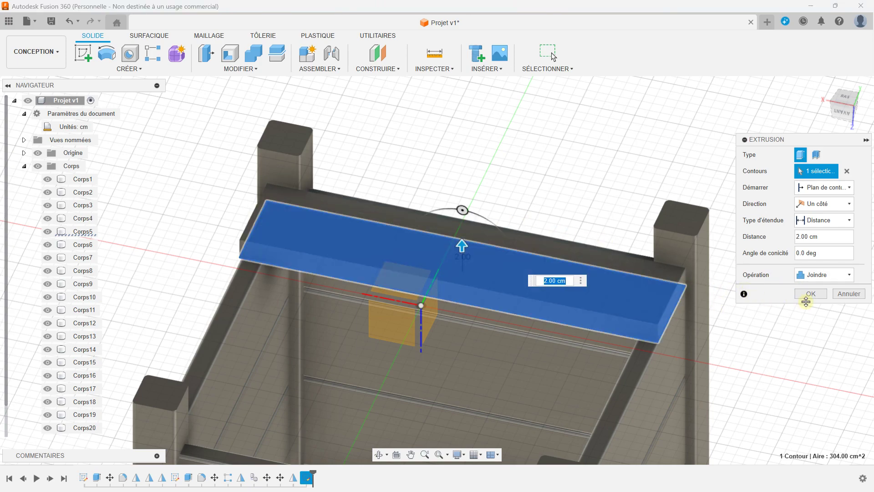
pyautogui.click(816, 276)
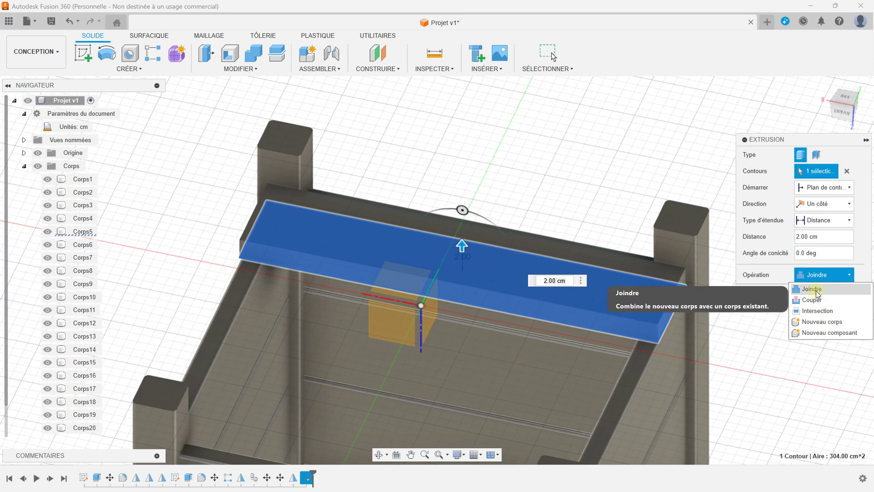
pyautogui.click(815, 323)
pyautogui.click(798, 290)
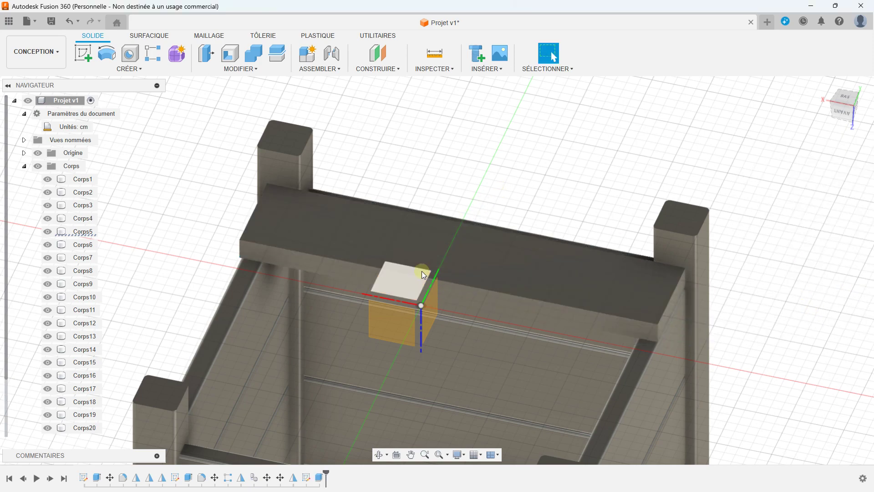
pyautogui.moveTo(422, 272); pyautogui.dragTo(434, 243, button='middle')
pyautogui.moveTo(434, 272)
pyautogui.keyDown('shift'); pyautogui.mouseDown(button='middle')
pyautogui.moveTo(461, 258)
pyautogui.moveTo(439, 307)
pyautogui.moveTo(484, 258)
pyautogui.moveTo(485, 273)
pyautogui.moveTo(458, 263)
pyautogui.moveTo(420, 317)
pyautogui.moveTo(419, 345)
pyautogui.moveTo(398, 262)
pyautogui.mouseUp(button='middle'); pyautogui.keyUp('shift')
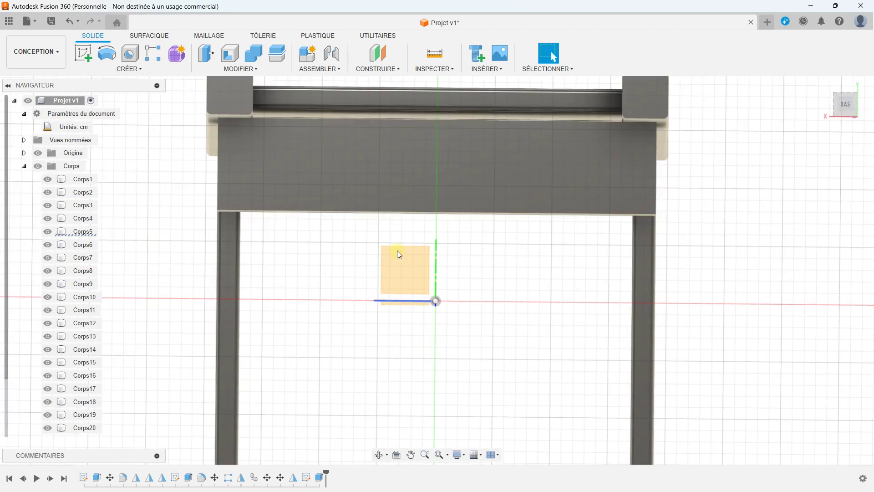
pyautogui.click(128, 70)
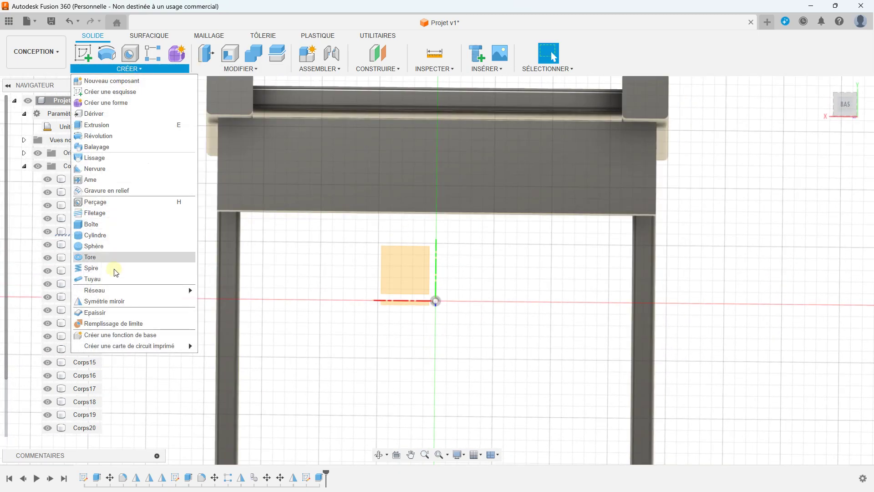
pyautogui.moveTo(130, 291)
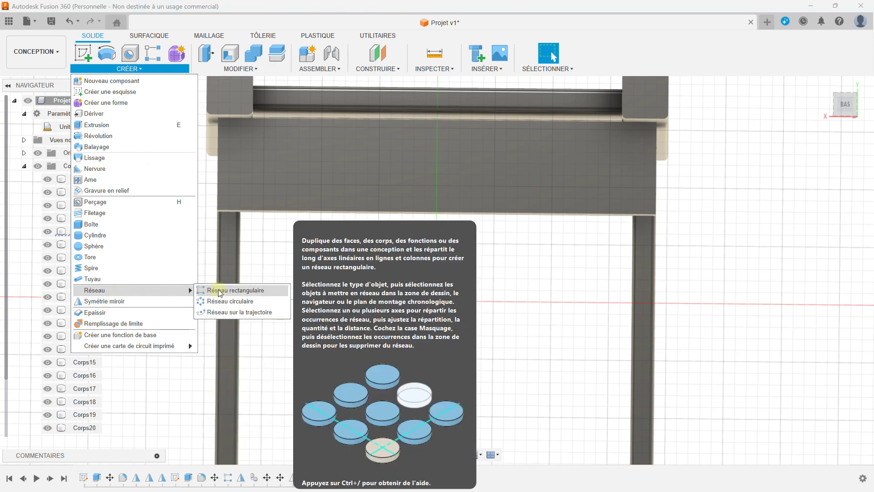
pyautogui.click(219, 290)
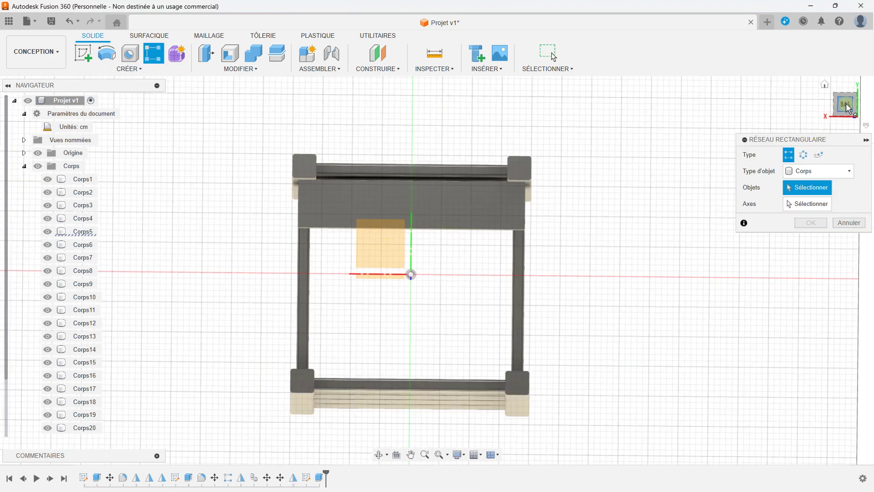
pyautogui.click(848, 108)
pyautogui.click(348, 206)
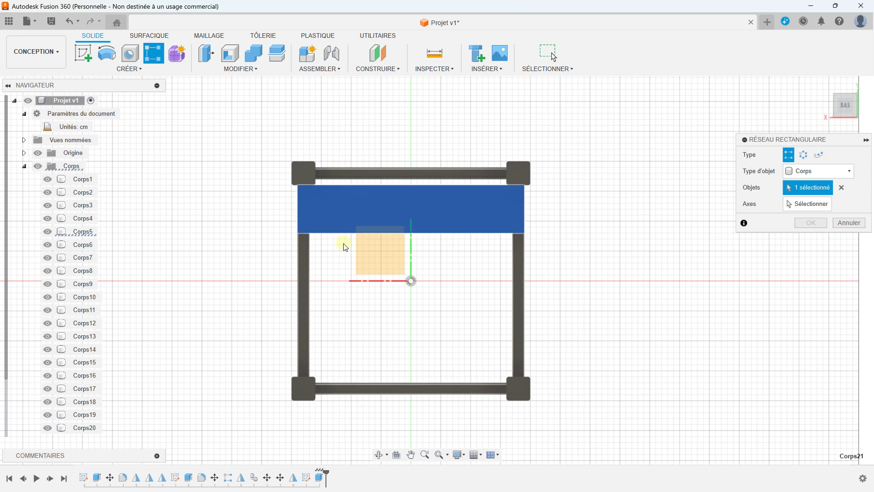
pyautogui.click(801, 204)
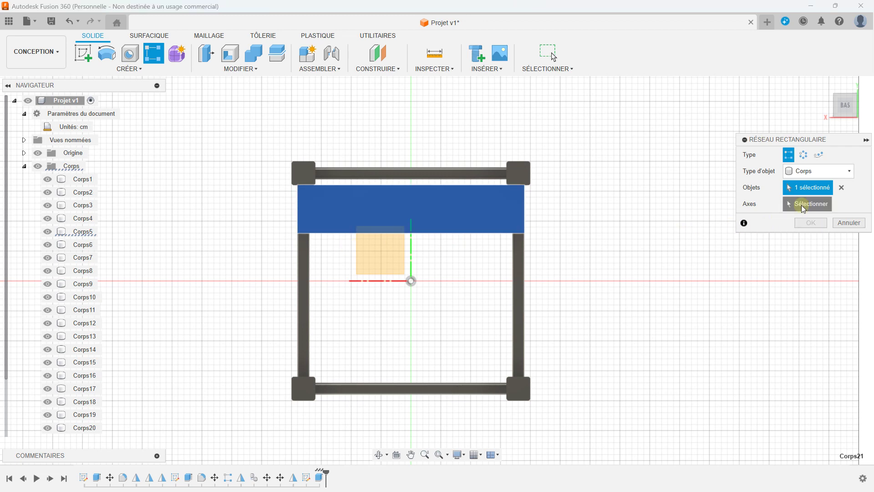
pyautogui.click(526, 274)
pyautogui.moveTo(410, 212); pyautogui.dragTo(410, 342)
pyautogui.click(570, 377)
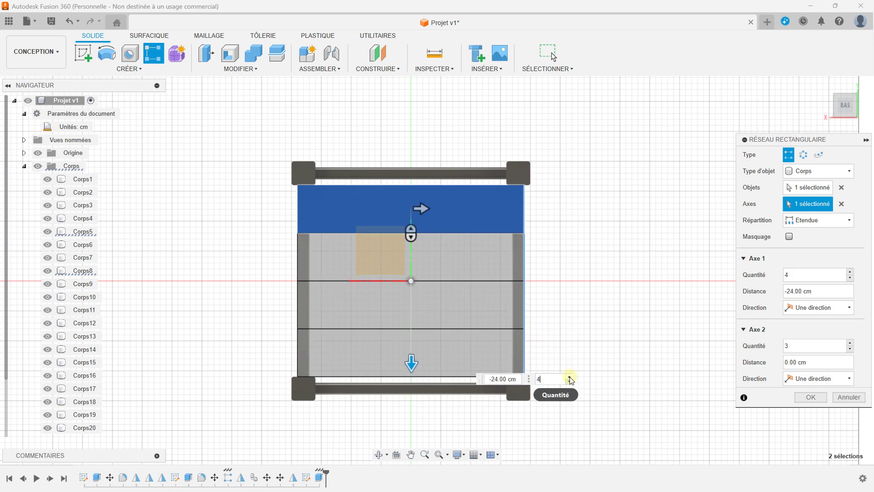
pyautogui.scroll(2, 403, 357)
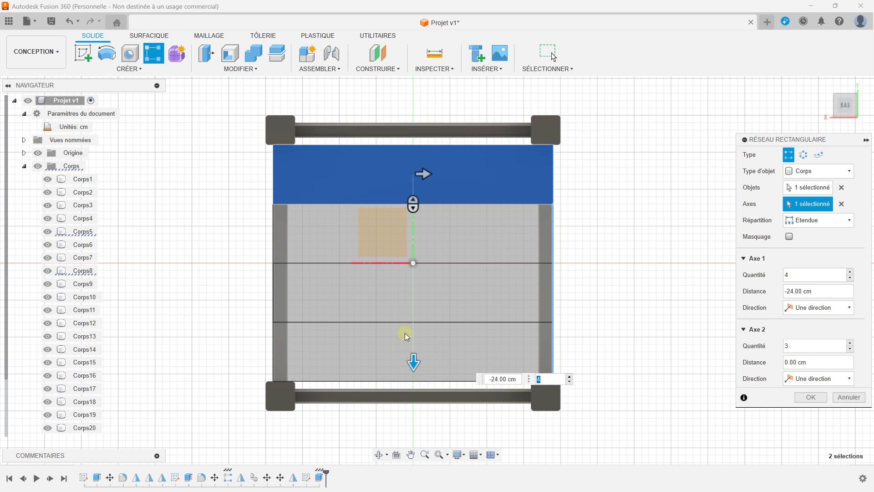
pyautogui.moveTo(413, 374); pyautogui.dragTo(411, 363)
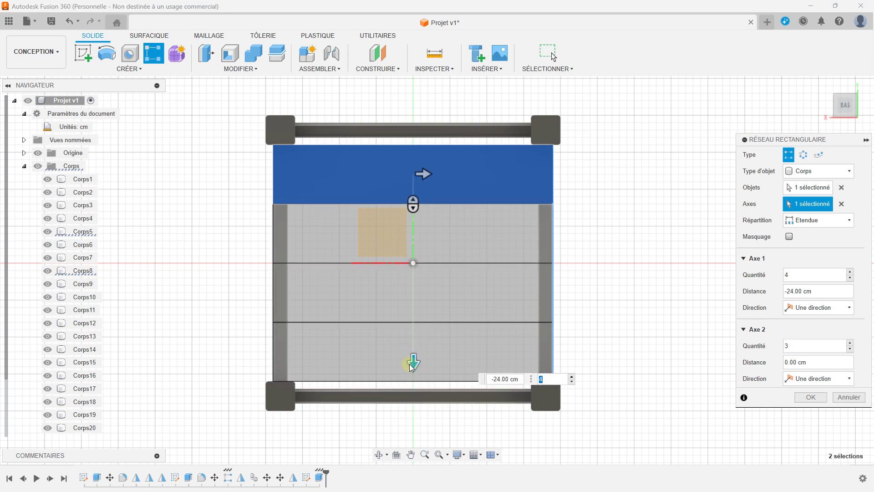
pyautogui.click(836, 398)
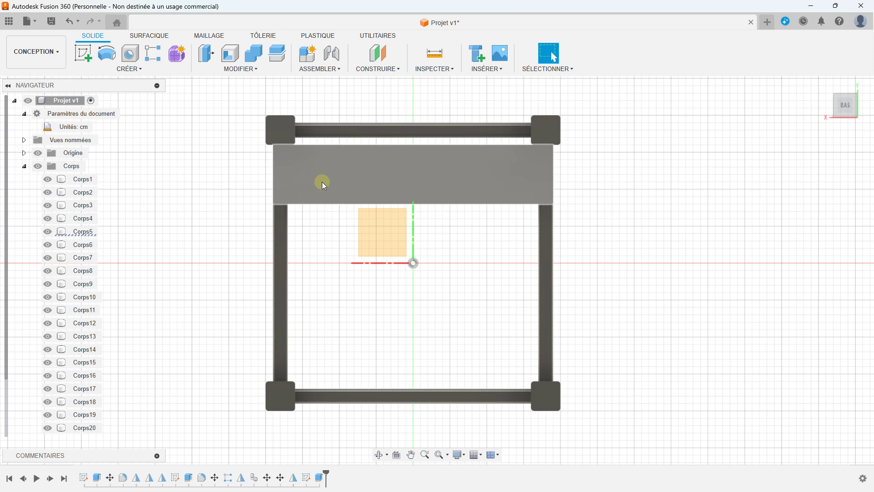
pyautogui.click(130, 69)
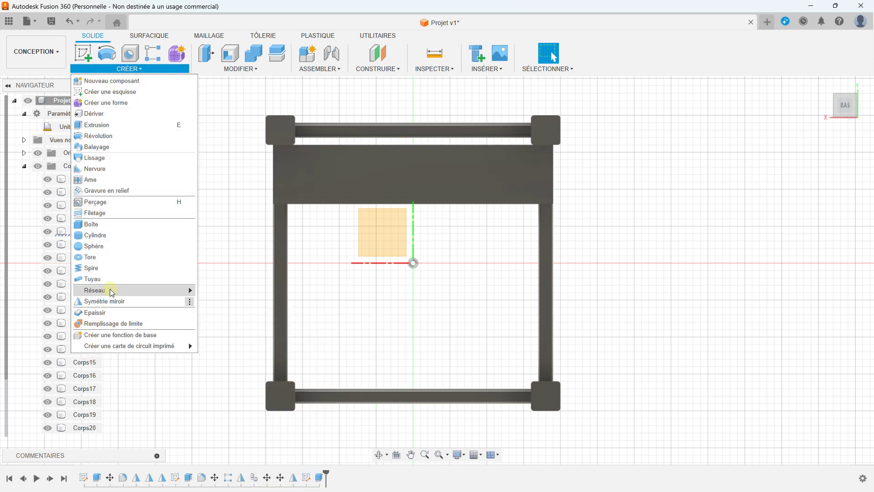
pyautogui.click(219, 290)
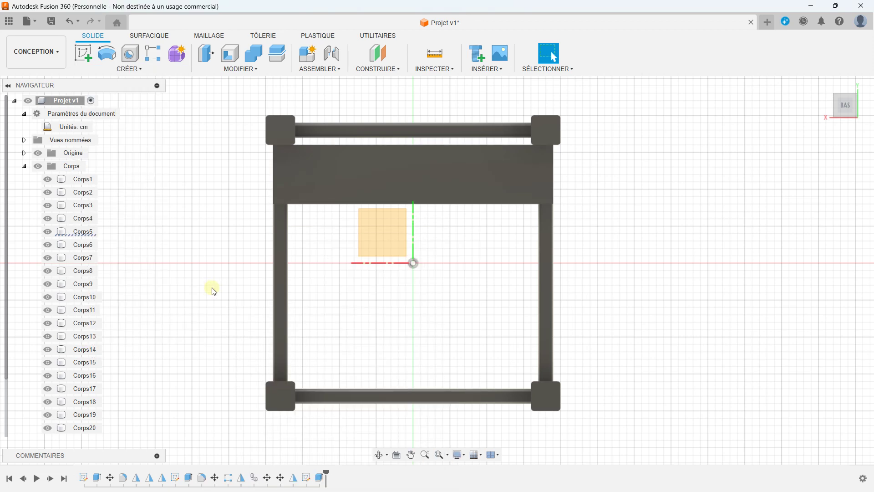
pyautogui.click(376, 182)
pyautogui.click(824, 207)
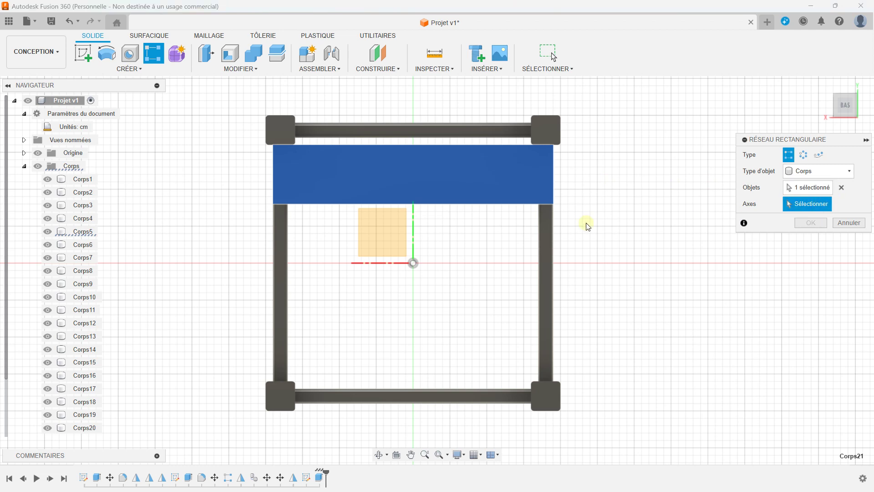
pyautogui.click(553, 248)
pyautogui.moveTo(415, 174)
pyautogui.mouseDown()
pyautogui.moveTo(403, 349)
pyautogui.moveTo(402, 336)
pyautogui.mouseUp()
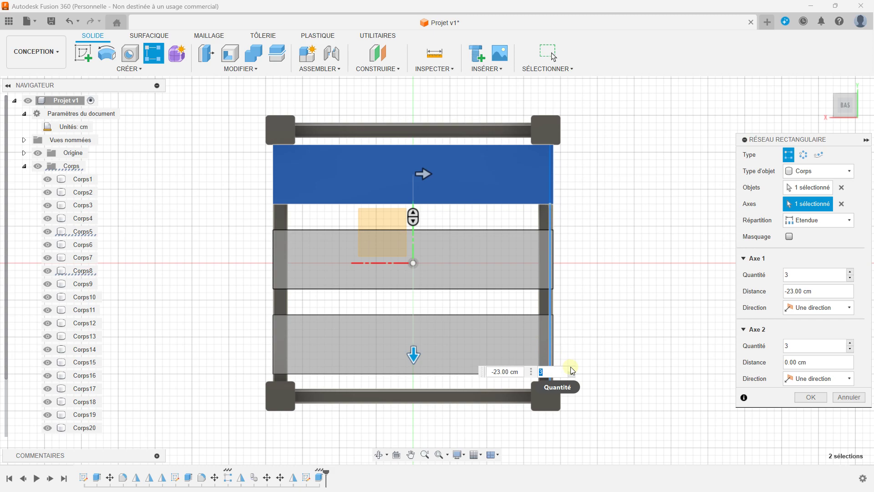
pyautogui.write('4')
pyautogui.moveTo(413, 354)
pyautogui.mouseDown()
pyautogui.moveTo(408, 421)
pyautogui.moveTo(408, 412)
pyautogui.mouseUp()
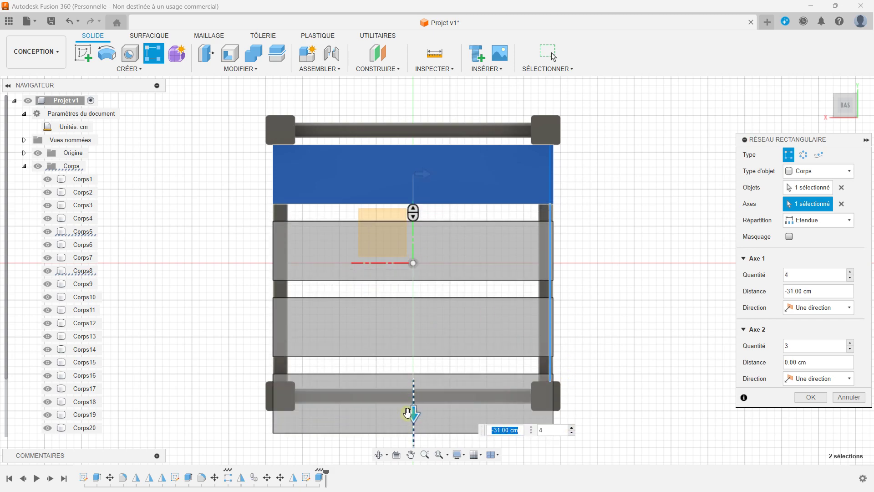
pyautogui.click(850, 397)
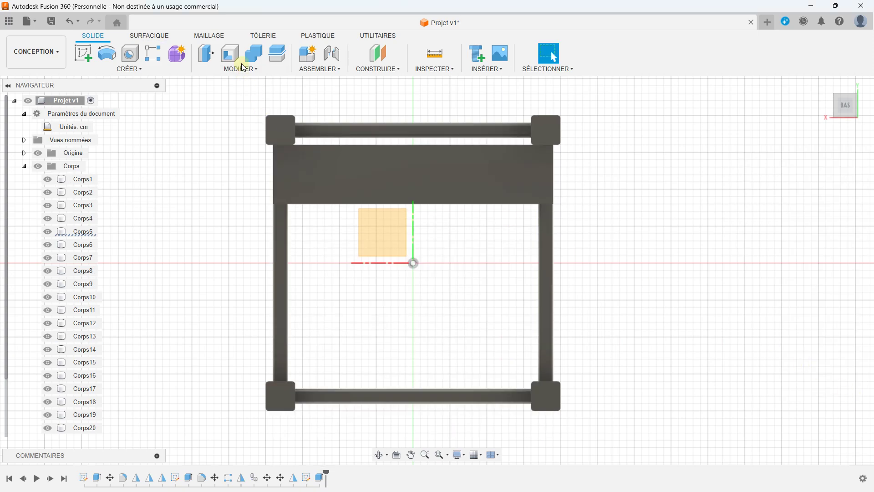
# Press-pull the board's long side face by -2.00 cm to narrow it.
pyautogui.moveTo(357, 220)
pyautogui.keyDown('shift'); pyautogui.mouseDown(button='middle')
pyautogui.moveTo(427, 207)
pyautogui.moveTo(299, 160)
pyautogui.mouseUp(button='middle'); pyautogui.keyUp('shift')
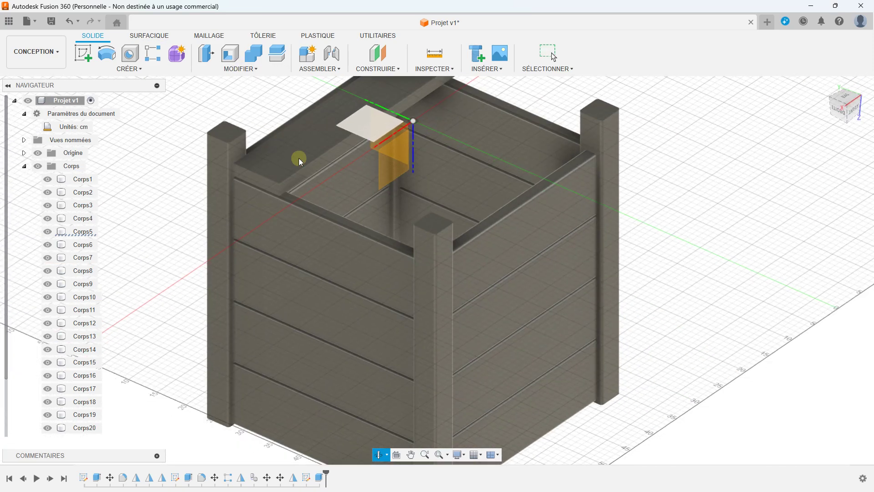
pyautogui.scroll(5, 289, 157)
pyautogui.scroll(3, 289, 157)
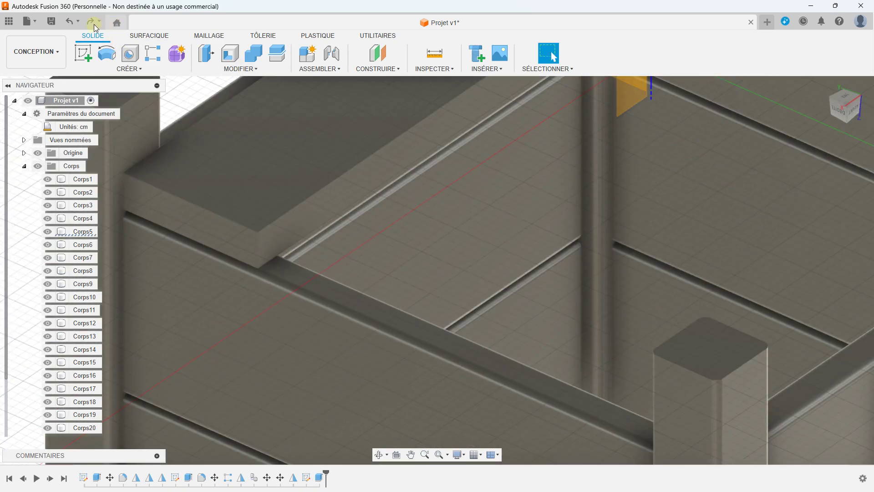
pyautogui.click(63, 23)
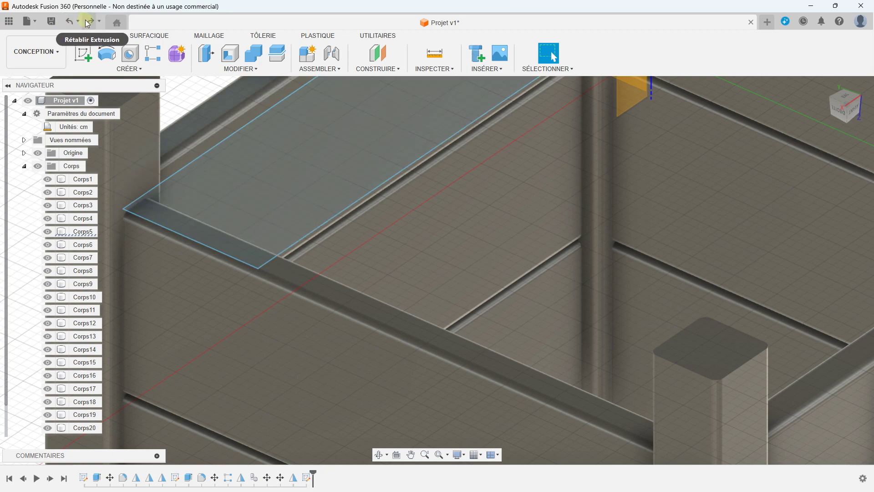
pyautogui.click(88, 21)
pyautogui.click(301, 216)
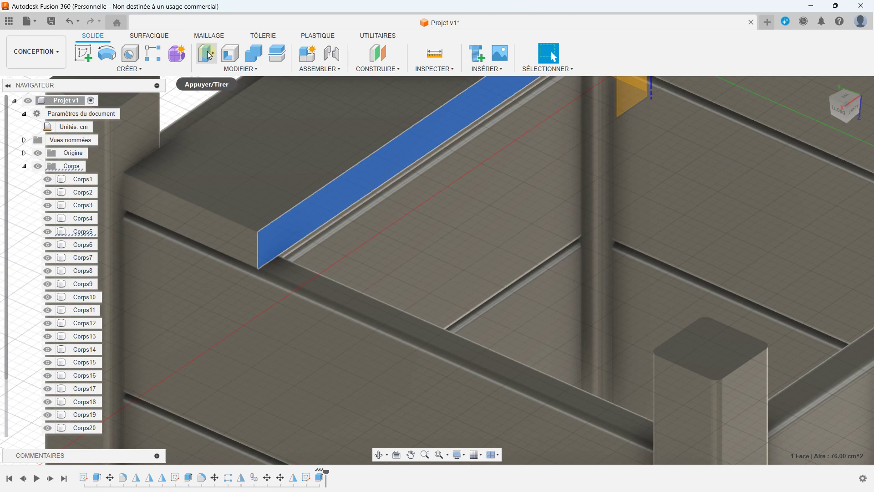
pyautogui.moveTo(364, 193); pyautogui.dragTo(302, 215)
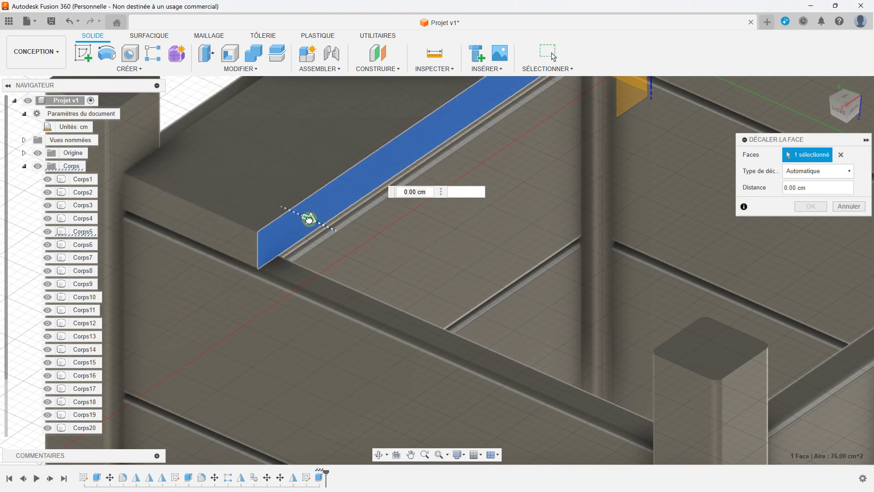
pyautogui.moveTo(301, 213); pyautogui.dragTo(280, 193)
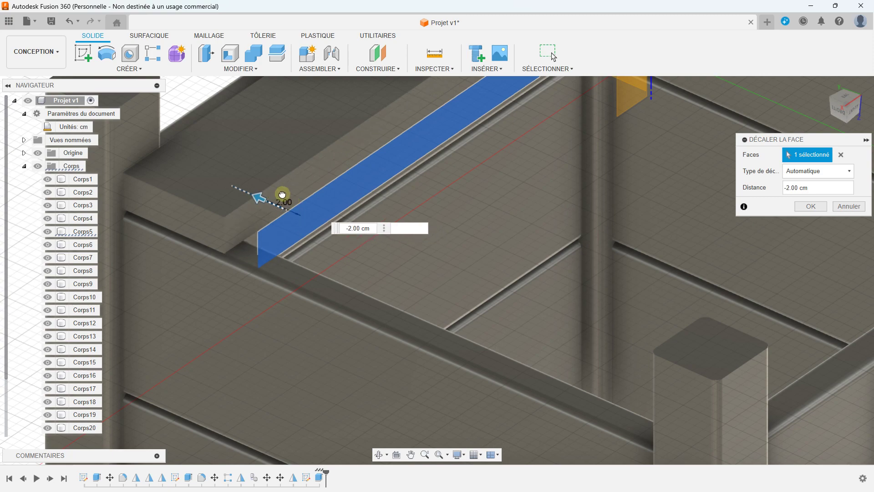
pyautogui.scroll(-3, 484, 255)
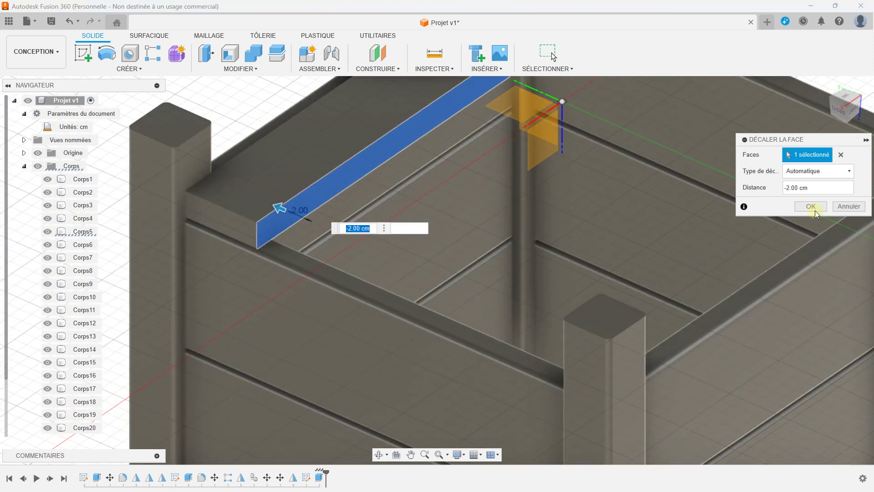
pyautogui.click(815, 207)
pyautogui.moveTo(411, 253)
pyautogui.keyDown('shift'); pyautogui.mouseDown(button='middle')
pyautogui.moveTo(335, 168)
pyautogui.moveTo(302, 344)
pyautogui.mouseUp(button='middle'); pyautogui.keyUp('shift')
pyautogui.scroll(2, 185, 160)
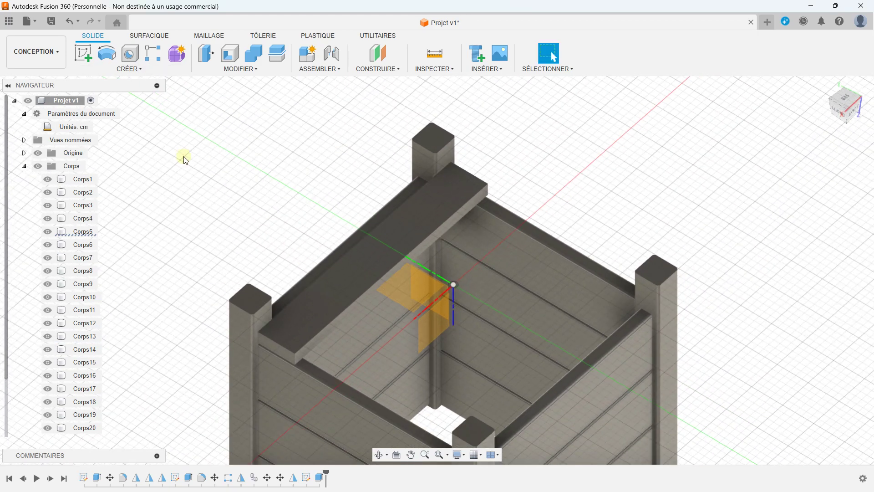
# Start a Rectangular Pattern with the board (Corps21) selected as the object to repeat.
pyautogui.click(126, 69)
pyautogui.moveTo(95, 290)
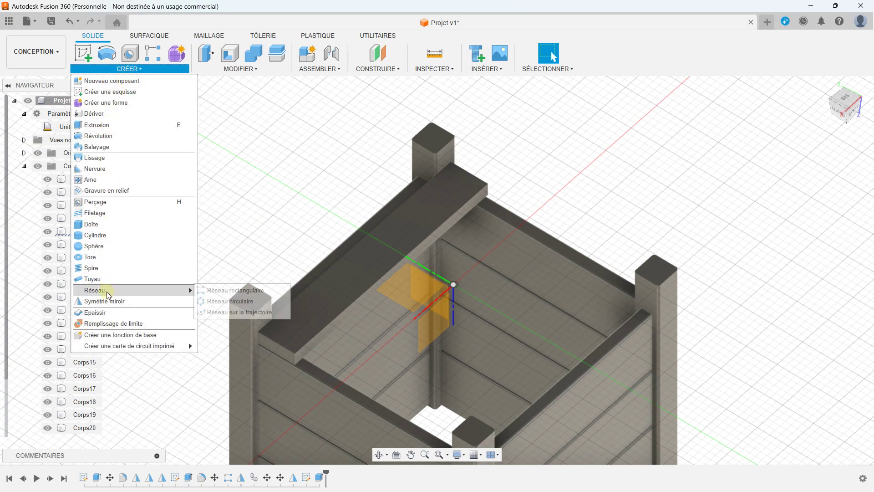
pyautogui.click(240, 291)
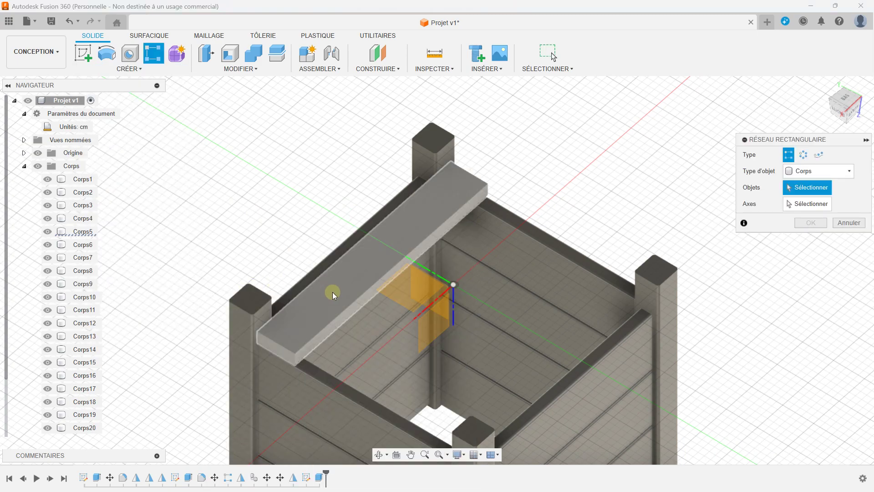
pyautogui.click(332, 292)
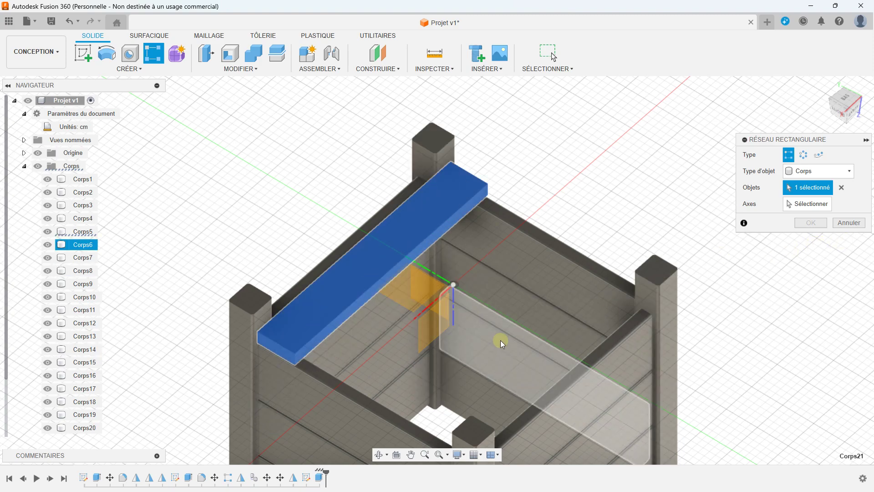
pyautogui.keyDown('shift'); pyautogui.moveTo(501, 340); pyautogui.dragTo(503, 312, button='middle'); pyautogui.keyUp('shift')
pyautogui.click(811, 223)
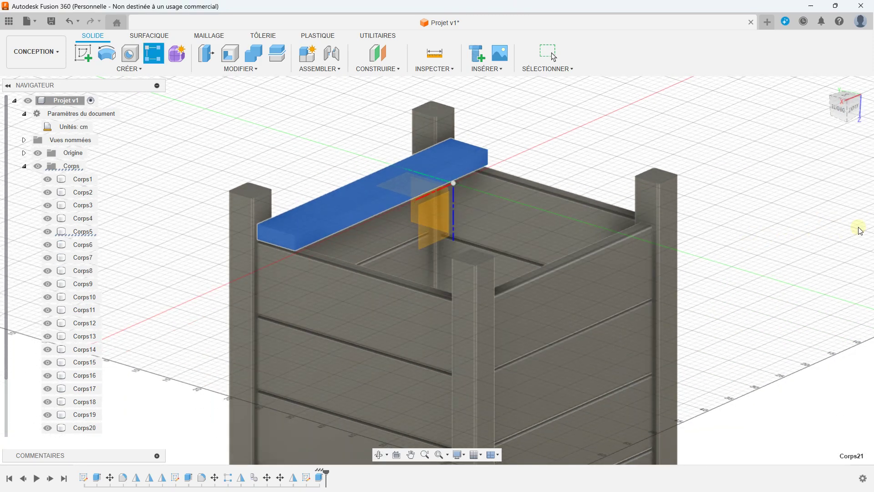
pyautogui.click(130, 69)
pyautogui.moveTo(94, 290)
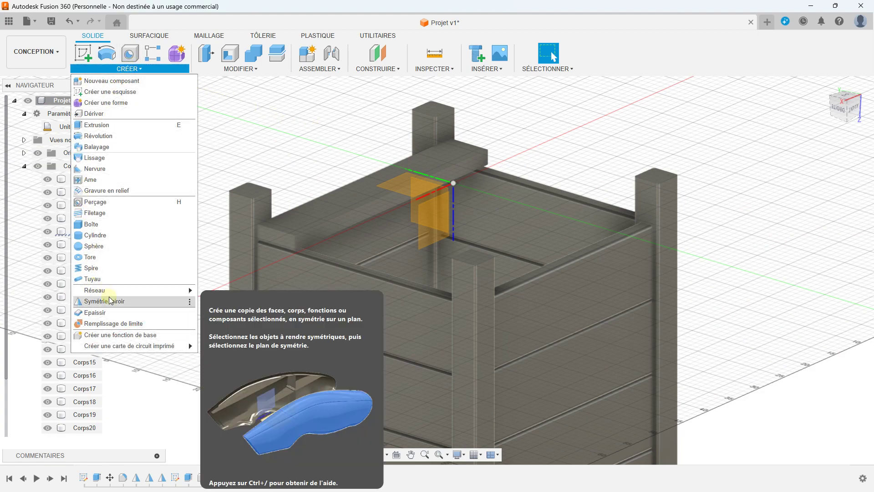
pyautogui.click(233, 292)
pyautogui.click(328, 209)
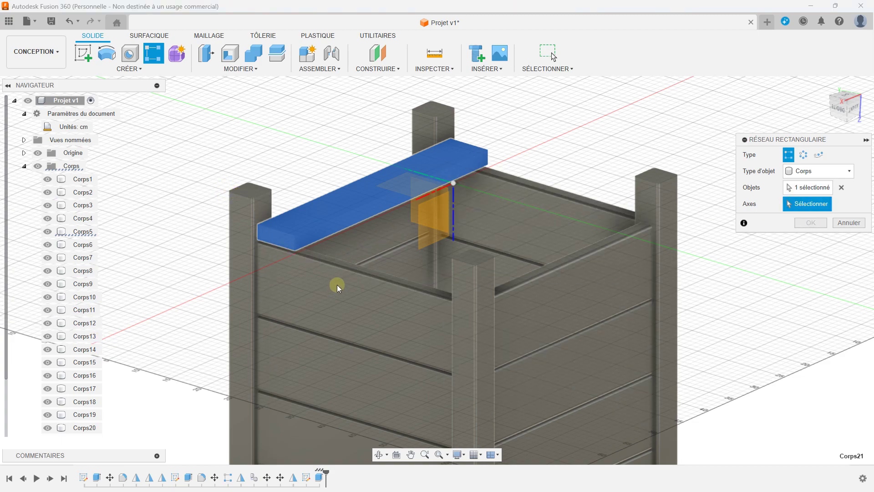
# Pattern the bottom slat along the post's top edge into four copies.
pyautogui.click(242, 198)
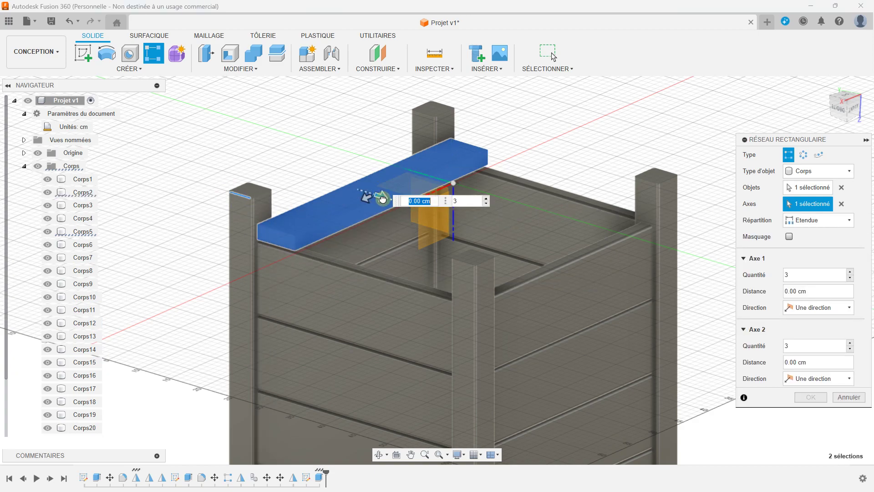
pyautogui.moveTo(382, 199); pyautogui.dragTo(499, 232)
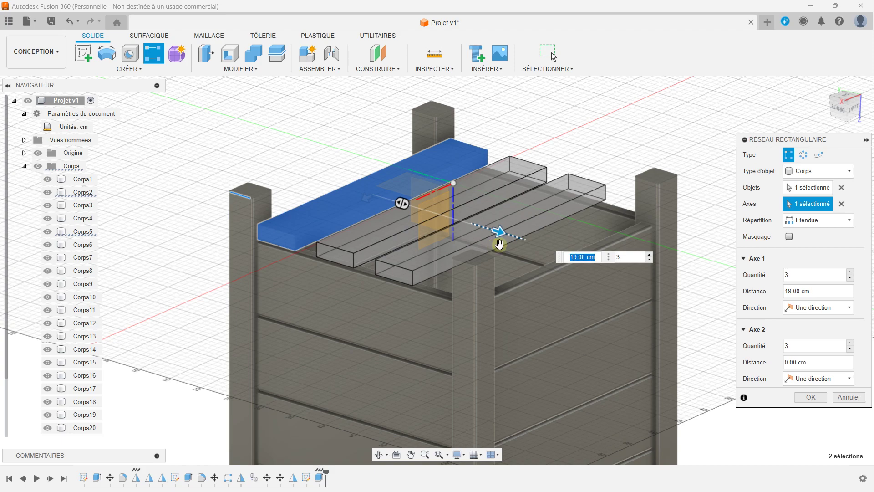
pyautogui.click(650, 254)
pyautogui.moveTo(585, 252); pyautogui.dragTo(541, 299)
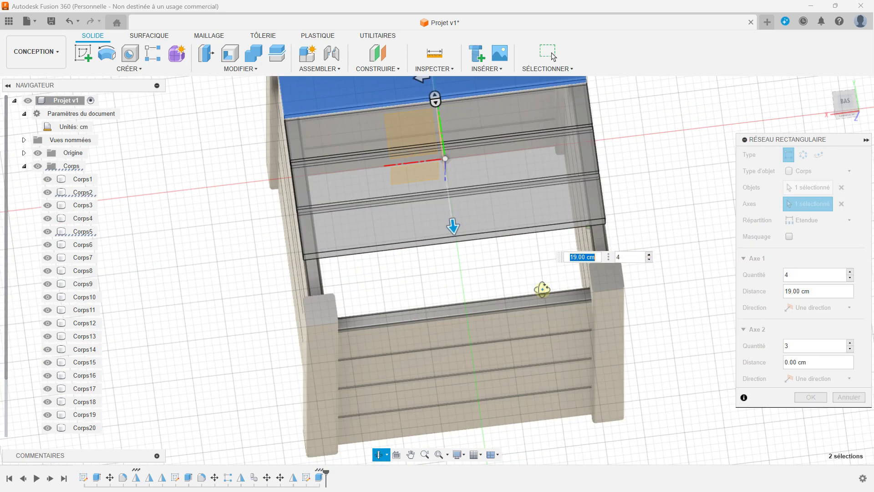
pyautogui.moveTo(452, 228); pyautogui.dragTo(454, 284)
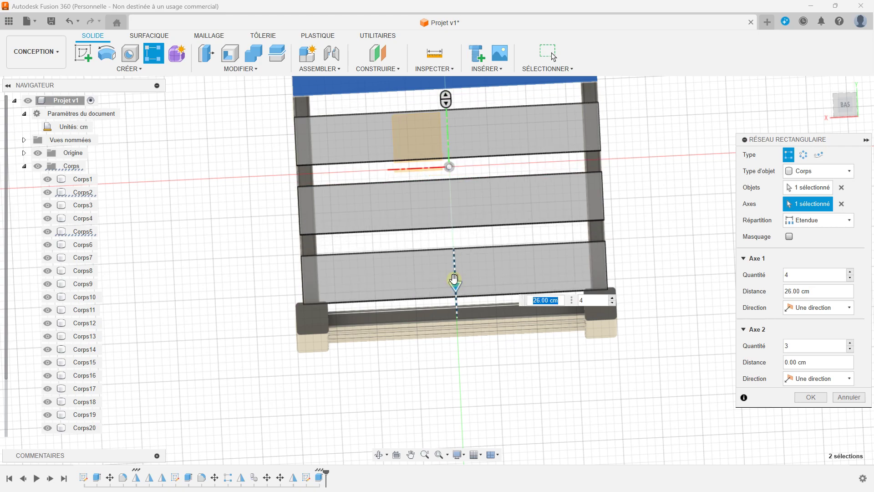
# Check the four slats from the bottom view and confirm the 26 cm spread.
pyautogui.click(851, 106)
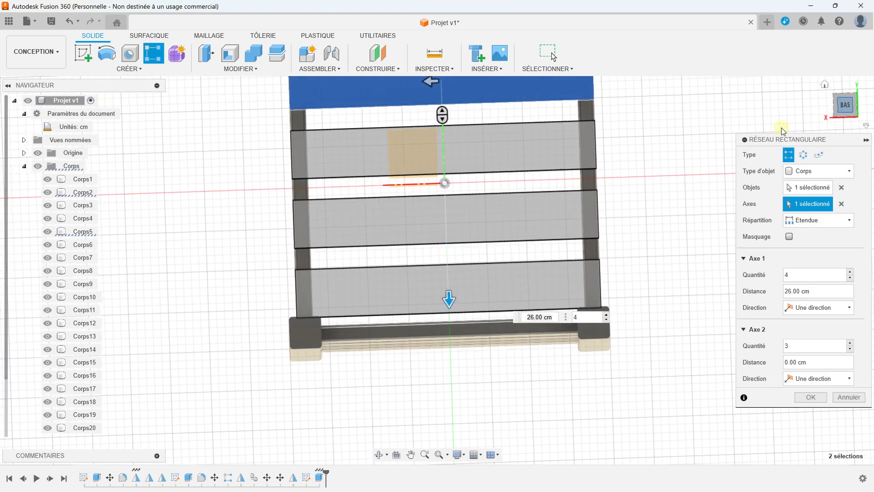
pyautogui.scroll(-3, 437, 168)
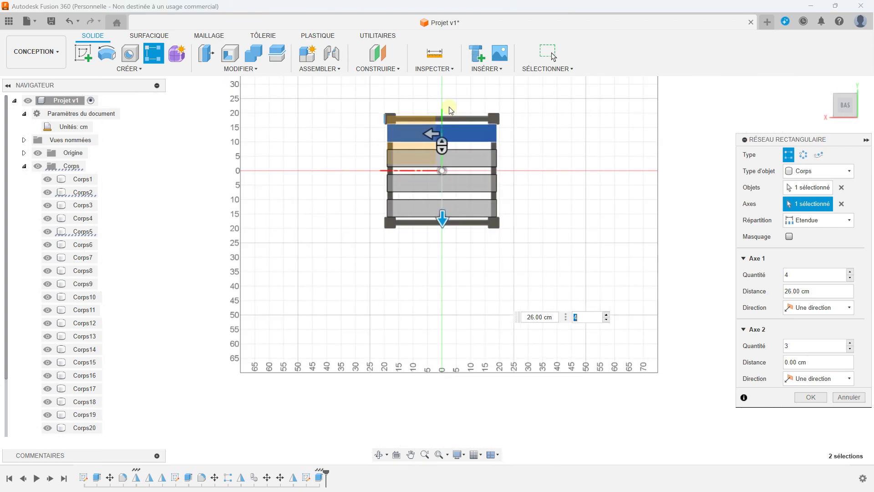
pyautogui.scroll(3, 446, 204)
pyautogui.scroll(2, 406, 373)
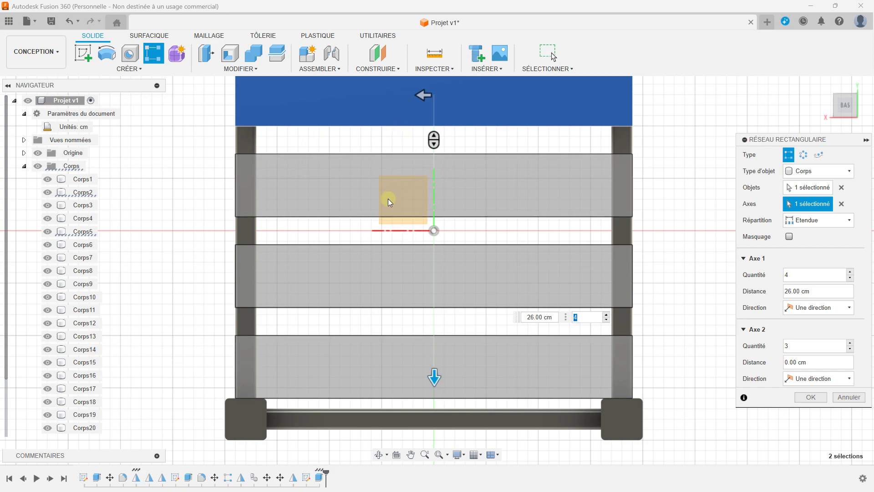
pyautogui.moveTo(381, 212)
pyautogui.keyDown('shift'); pyautogui.mouseDown(button='middle')
pyautogui.moveTo(386, 384)
pyautogui.moveTo(424, 346)
pyautogui.mouseUp(button='middle'); pyautogui.keyUp('shift')
pyautogui.scroll(-3, 531, 308)
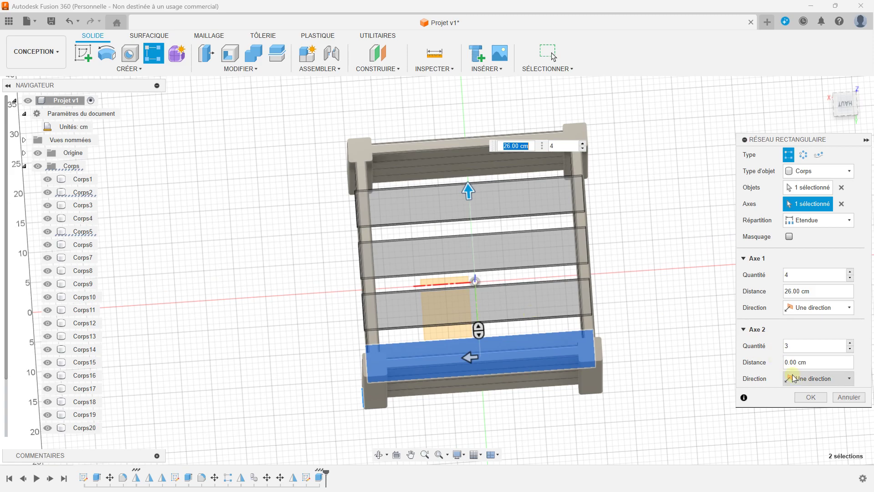
pyautogui.click(809, 397)
pyautogui.moveTo(588, 279)
pyautogui.keyDown('shift'); pyautogui.mouseDown(button='middle')
pyautogui.moveTo(477, 233)
pyautogui.moveTo(471, 166)
pyautogui.moveTo(514, 131)
pyautogui.moveTo(548, 154)
pyautogui.moveTo(511, 197)
pyautogui.moveTo(484, 169)
pyautogui.moveTo(484, 147)
pyautogui.moveTo(484, 218)
pyautogui.moveTo(416, 220)
pyautogui.moveTo(482, 211)
pyautogui.moveTo(443, 368)
pyautogui.mouseUp(button='middle'); pyautogui.keyUp('shift')
pyautogui.scroll(3, 444, 363)
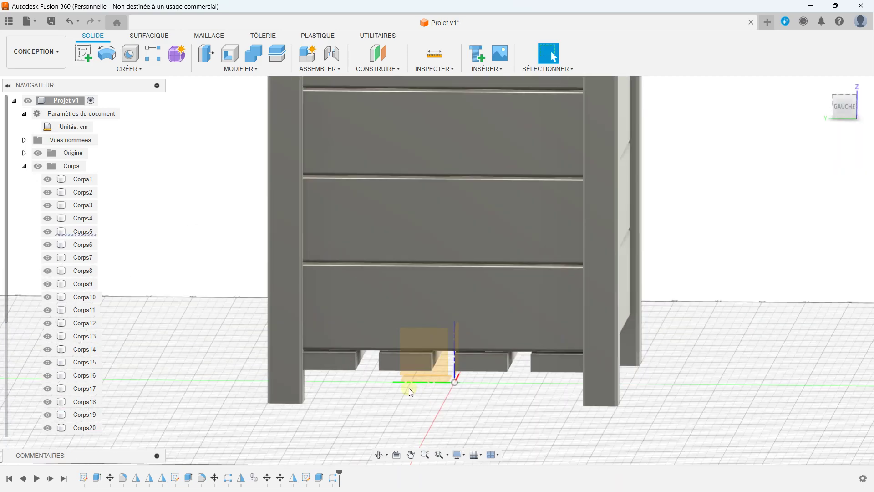
pyautogui.scroll(5, 409, 388)
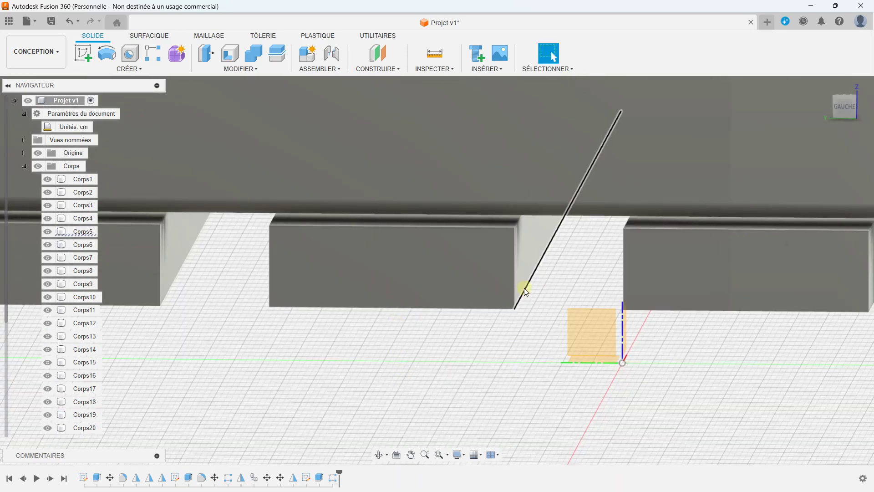
pyautogui.moveTo(526, 213)
pyautogui.keyDown('shift'); pyautogui.mouseDown(button='middle')
pyautogui.moveTo(524, 274)
pyautogui.moveTo(508, 209)
pyautogui.moveTo(495, 246)
pyautogui.moveTo(548, 285)
pyautogui.mouseUp(button='middle'); pyautogui.keyUp('shift')
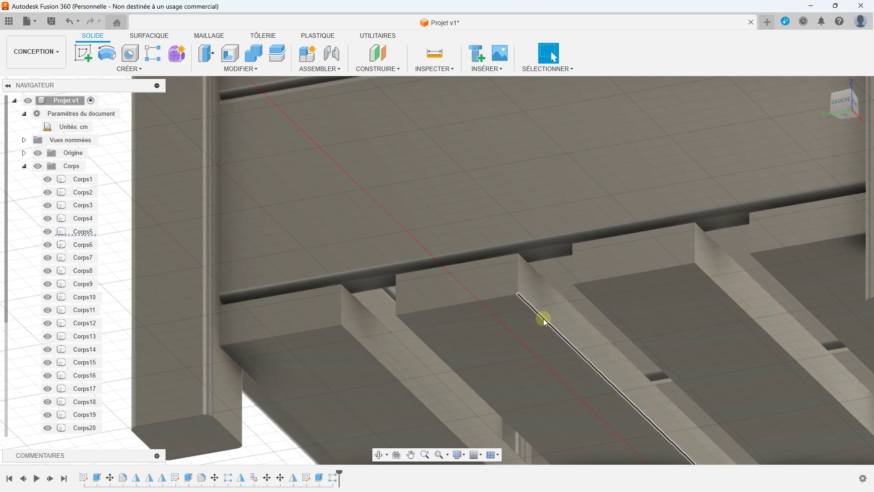
pyautogui.click(469, 308)
pyautogui.scroll(-1, 488, 237)
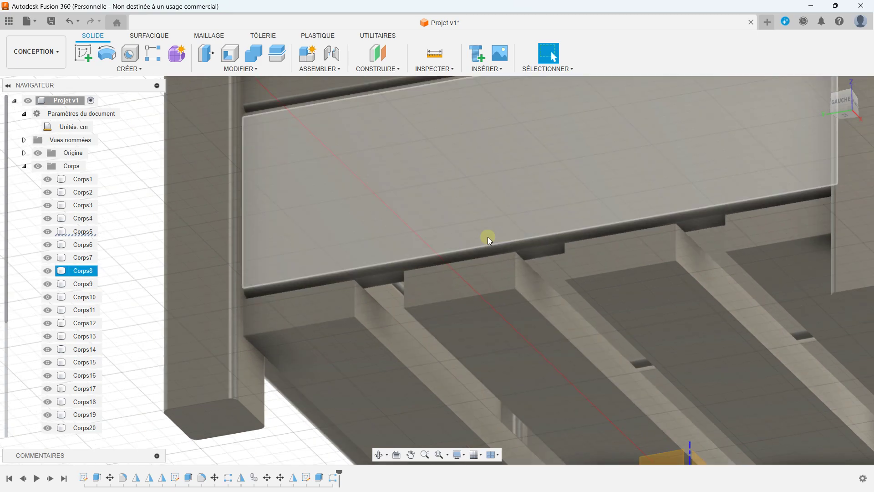
pyautogui.scroll(-5, 487, 237)
pyautogui.scroll(2, 512, 236)
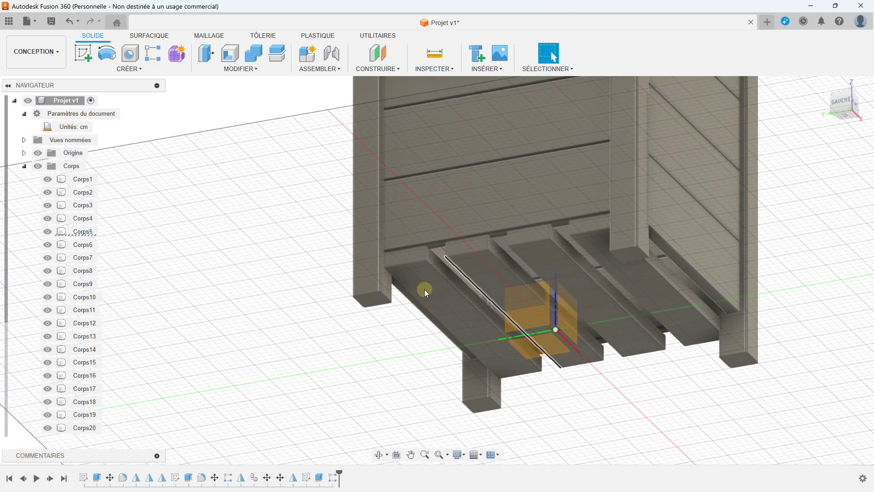
pyautogui.scroll(2, 428, 288)
pyautogui.scroll(2, 400, 242)
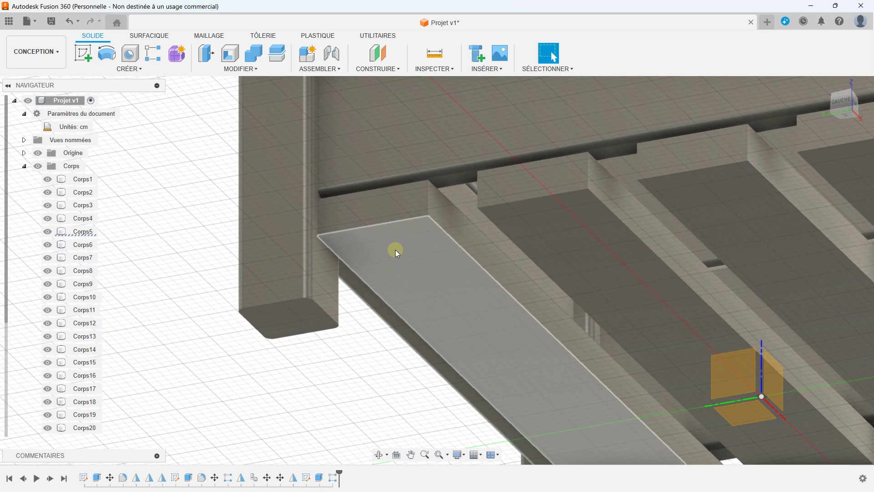
pyautogui.scroll(-2, 418, 243)
pyautogui.scroll(-2, 245, 175)
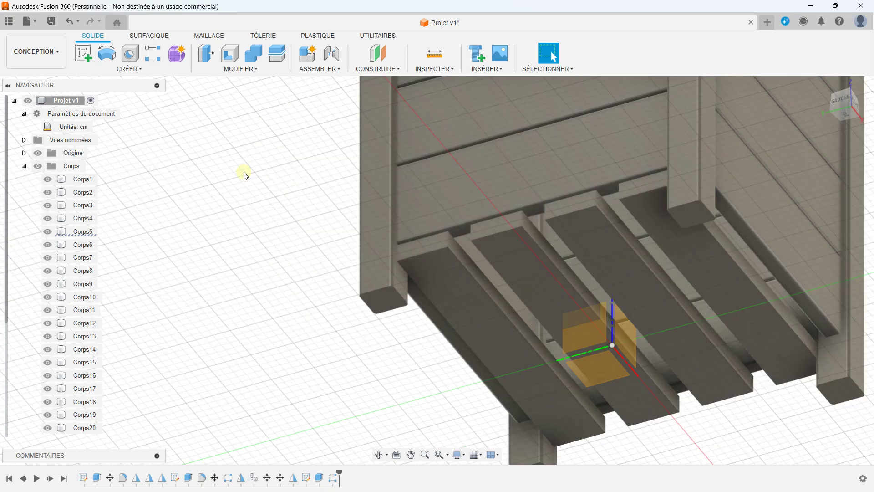
pyautogui.scroll(2, 427, 252)
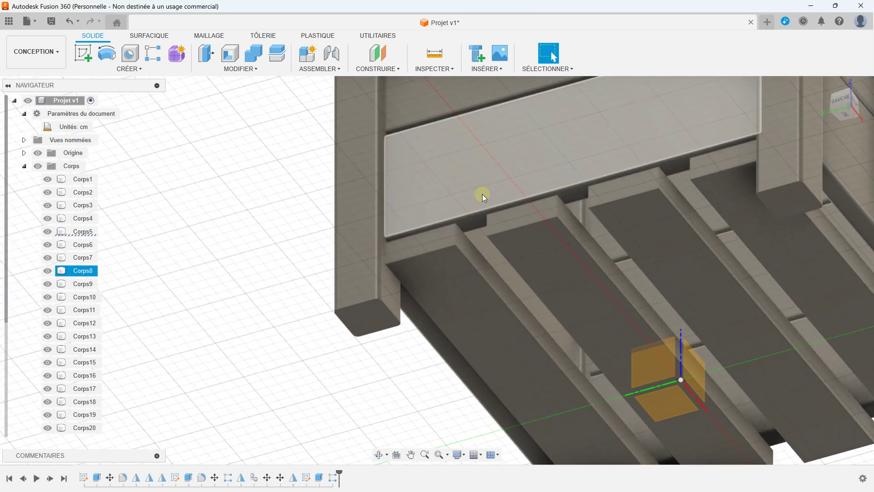
pyautogui.click(472, 258)
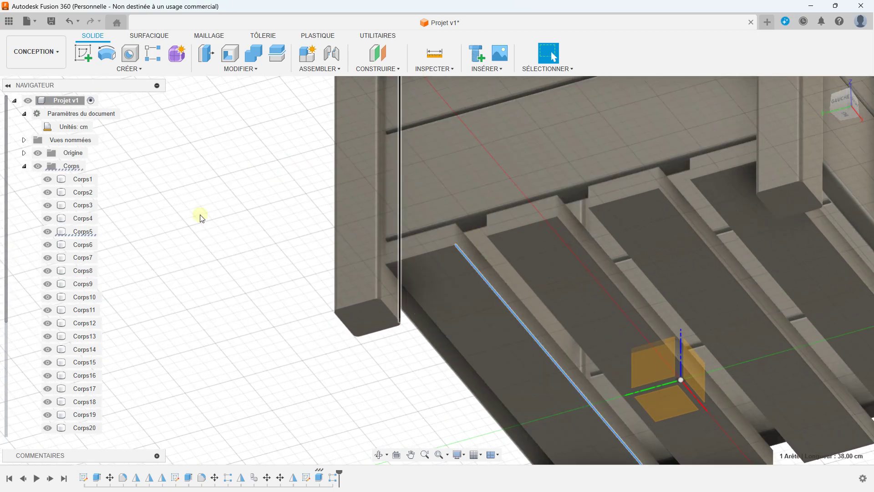
# Start a fillet and pick the long edges of the first bottom slats.
pyautogui.click(248, 73)
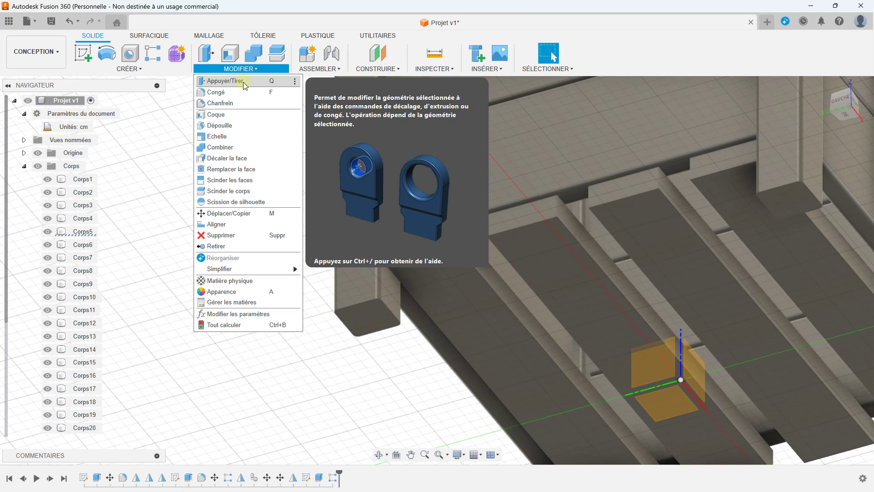
pyautogui.click(217, 92)
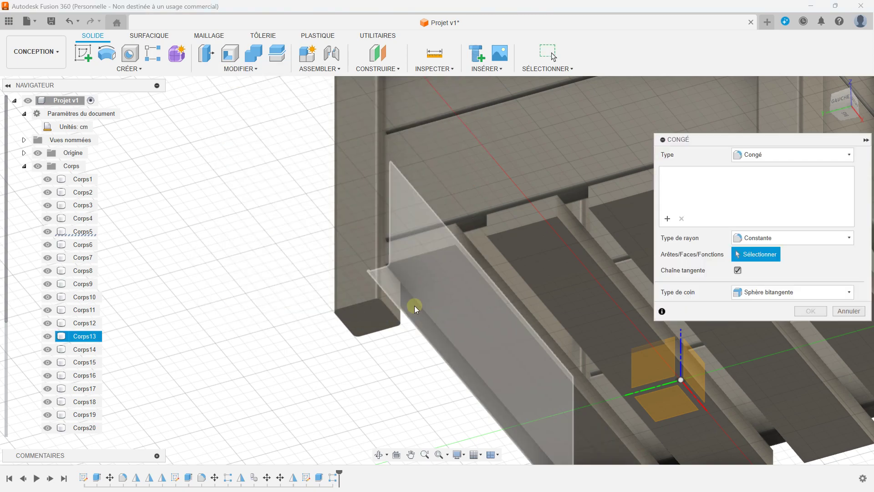
pyautogui.click(416, 305)
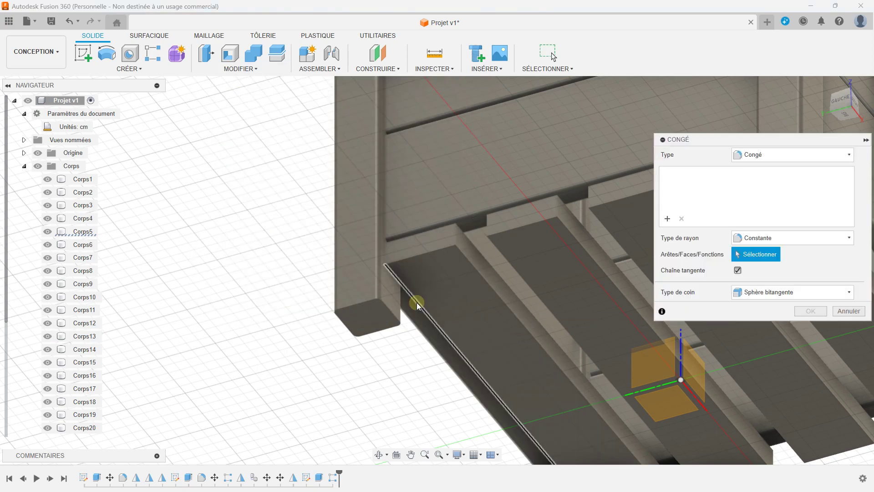
pyautogui.click(465, 258)
pyautogui.click(474, 244)
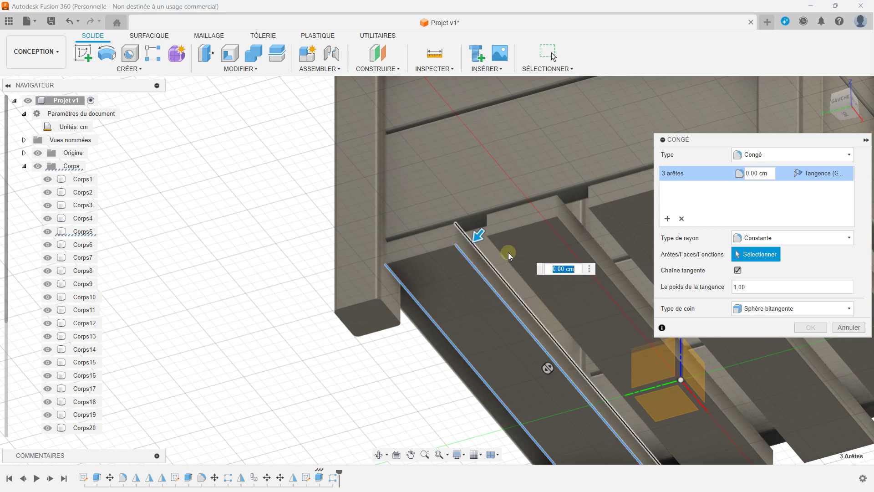
pyautogui.click(504, 258)
pyautogui.click(564, 221)
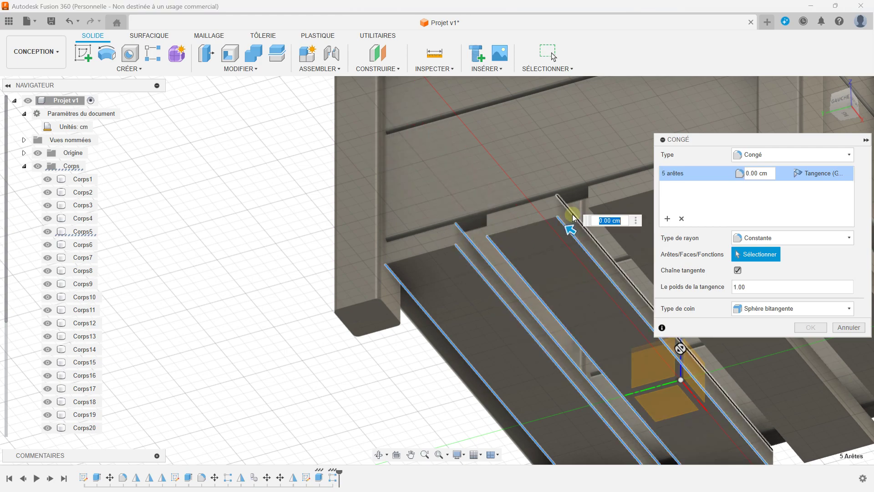
# Add the long edges of the middle and last slats to the fillet.
pyautogui.moveTo(504, 198); pyautogui.dragTo(367, 230, button='middle')
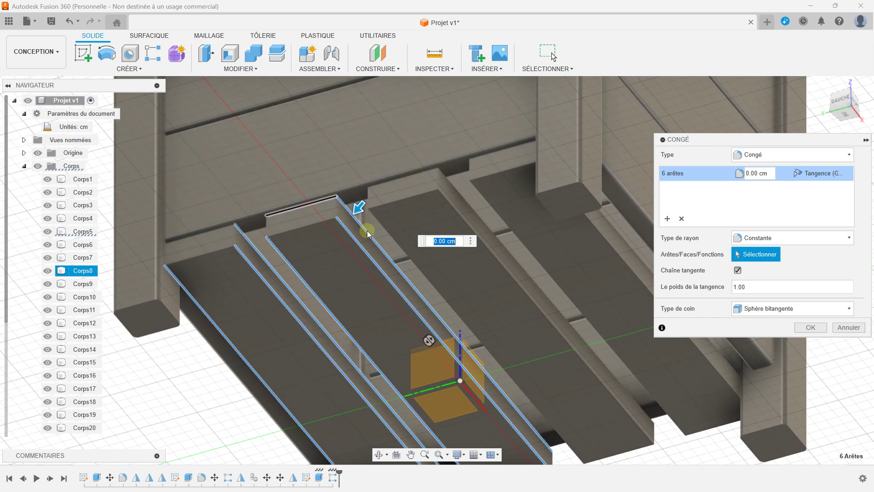
pyautogui.click(386, 233)
pyautogui.click(442, 201)
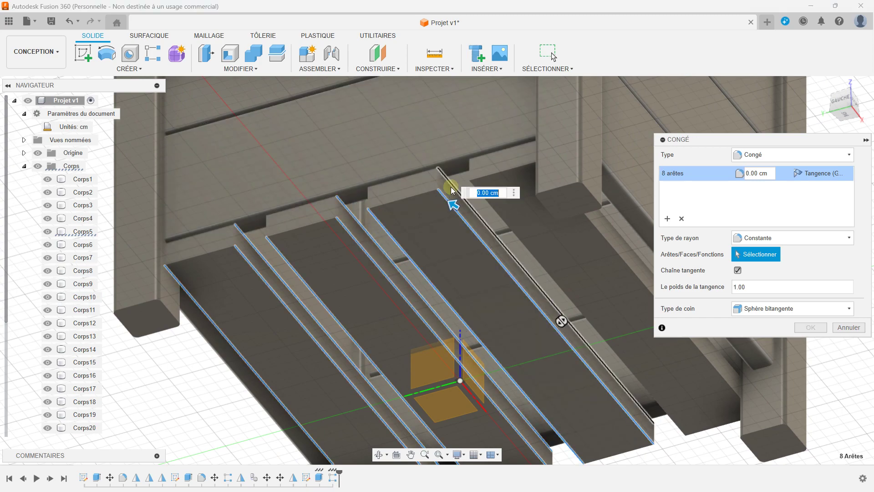
pyautogui.click(475, 184)
pyautogui.click(500, 216)
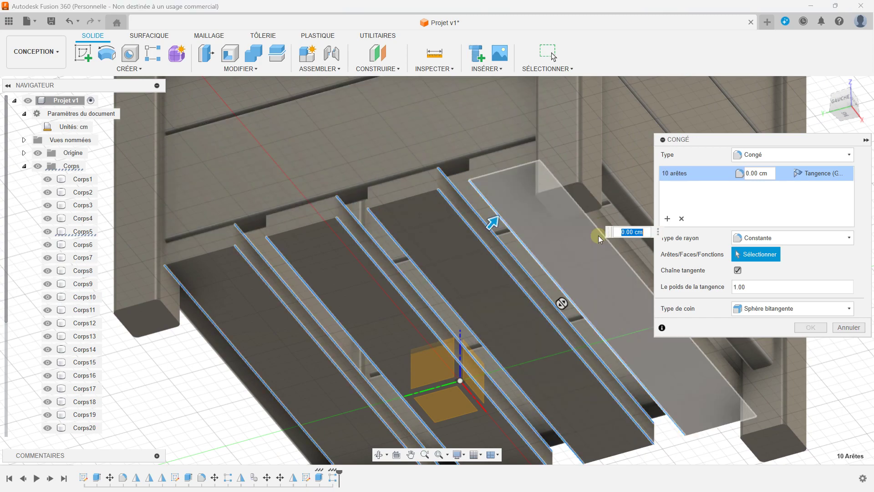
pyautogui.click(606, 238)
pyautogui.click(604, 218)
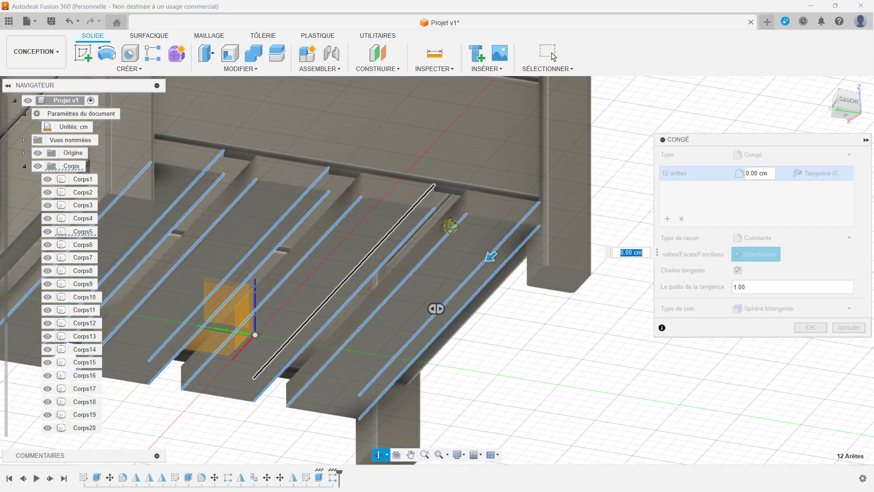
# Add the back slat edges to the fillet, removing one wrongly picked edge.
pyautogui.keyDown('shift'); pyautogui.moveTo(632, 283); pyautogui.dragTo(431, 257, button='middle'); pyautogui.keyUp('shift')
pyautogui.click(453, 212)
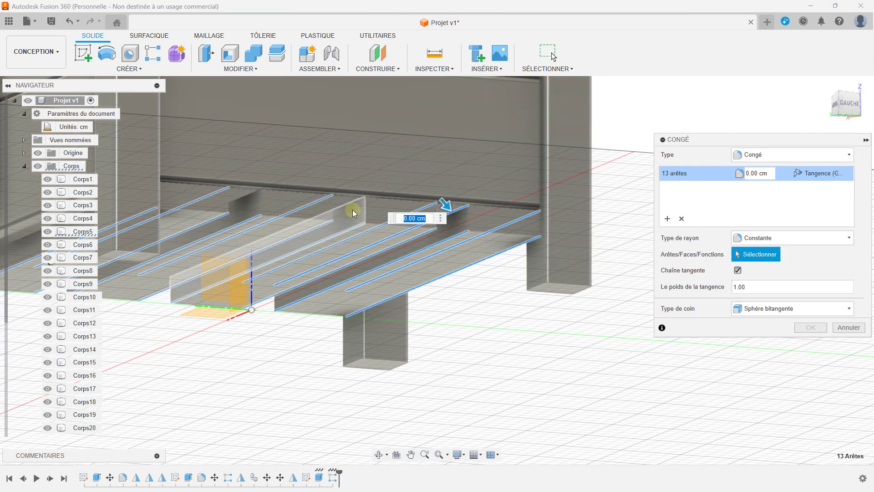
pyautogui.click(349, 205)
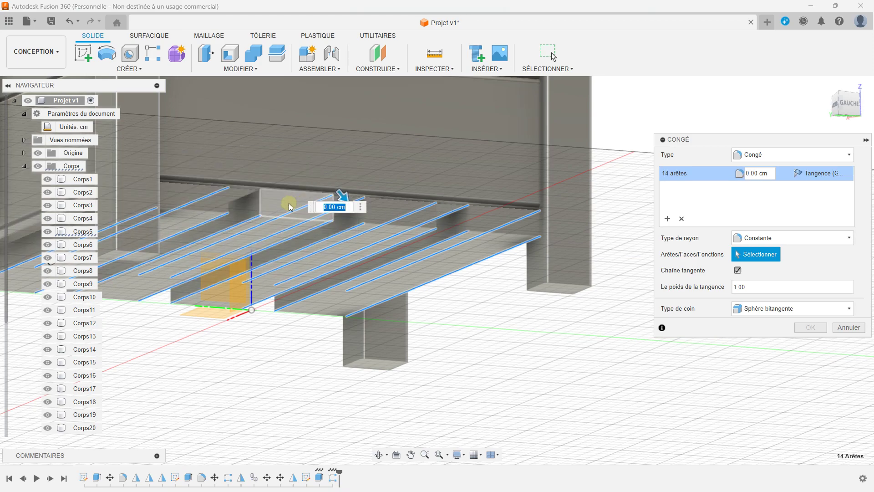
pyautogui.click(293, 212)
pyautogui.moveTo(293, 212)
pyautogui.keyDown('shift'); pyautogui.mouseDown(button='middle')
pyautogui.moveTo(209, 189)
pyautogui.moveTo(354, 229)
pyautogui.mouseUp(button='middle'); pyautogui.keyUp('shift')
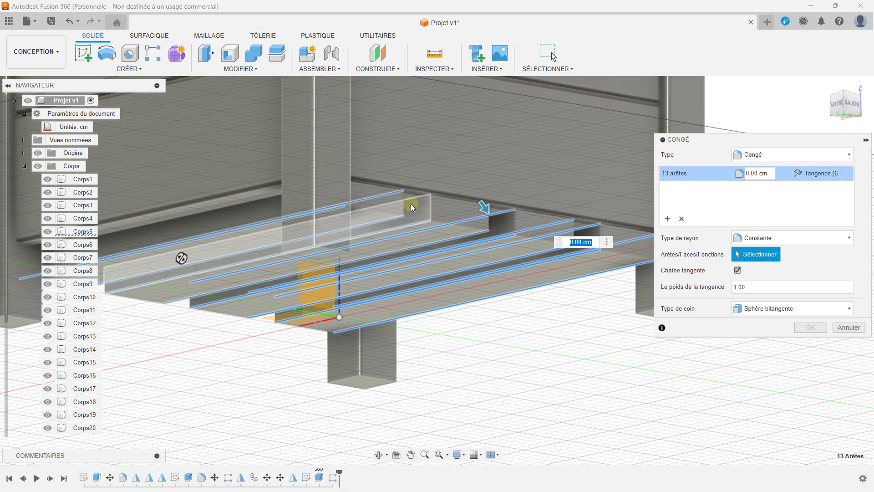
pyautogui.click(414, 202)
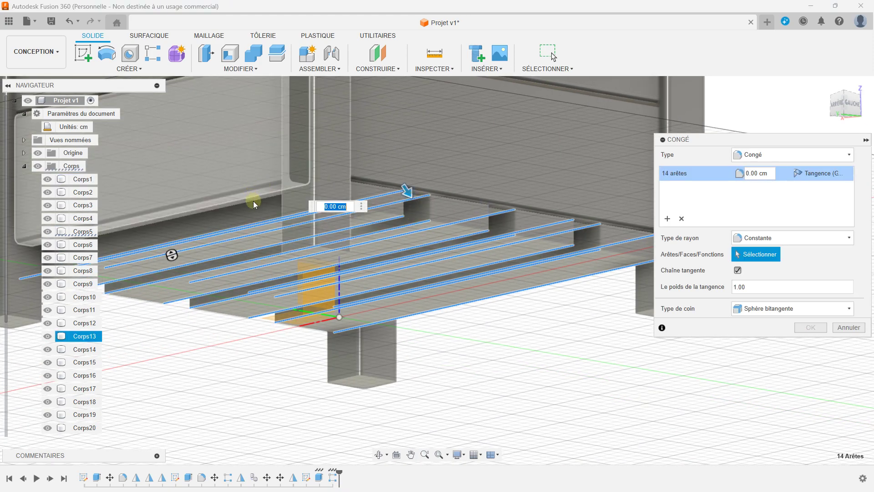
pyautogui.moveTo(242, 171)
pyautogui.mouseDown(button='middle')
pyautogui.moveTo(343, 162)
pyautogui.moveTo(364, 249)
pyautogui.mouseUp(button='middle')
pyautogui.scroll(5, 367, 231)
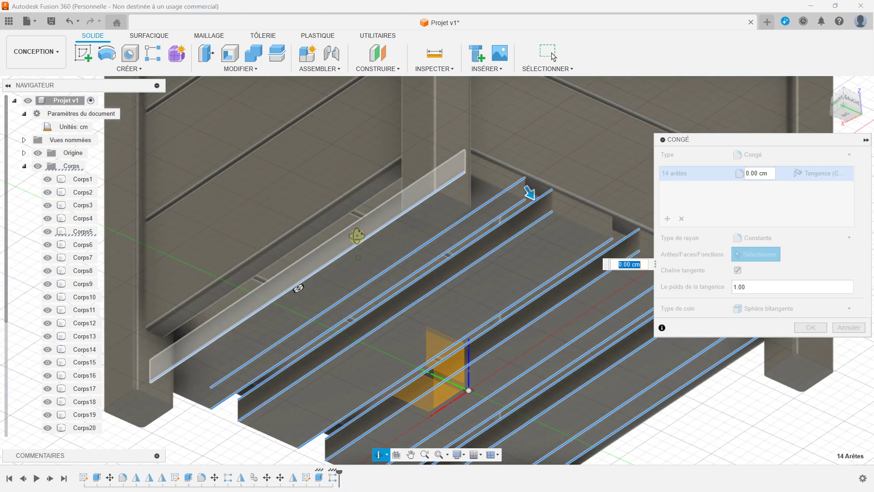
# Pick the remaining slat edges to reach 16 edges in total.
pyautogui.click(360, 224)
pyautogui.scroll(-5, 359, 220)
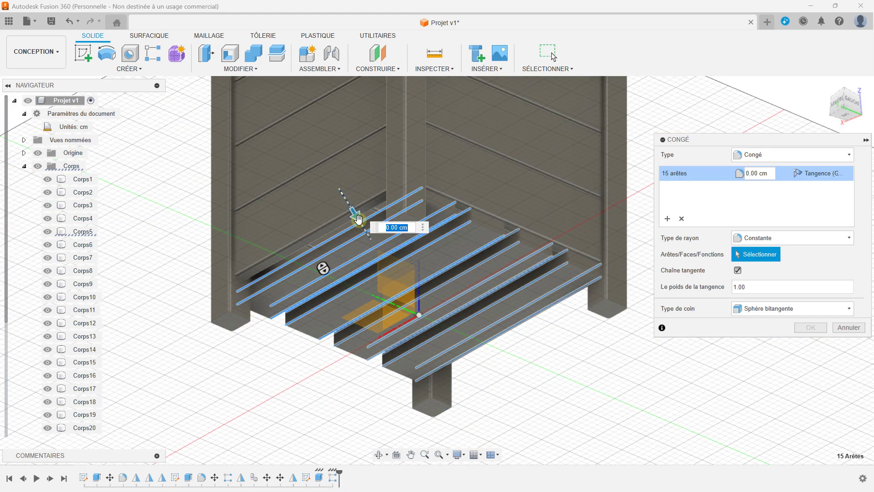
pyautogui.moveTo(486, 264); pyautogui.dragTo(470, 276, button='middle')
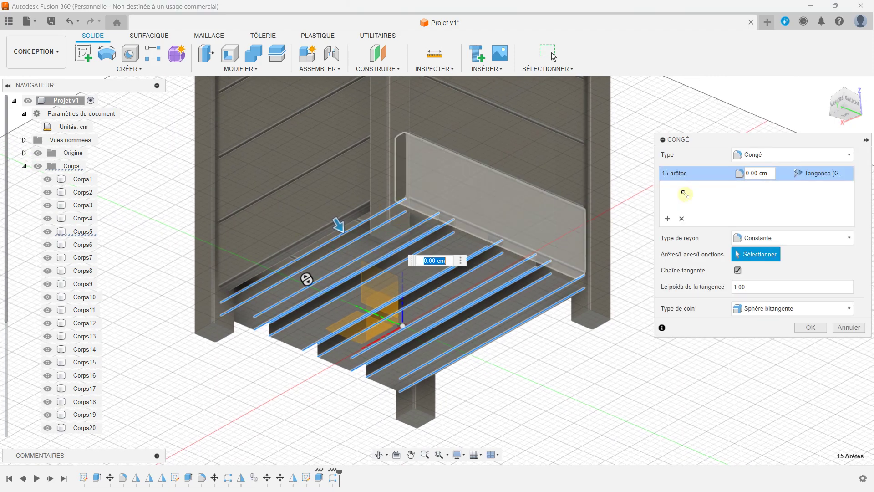
pyautogui.keyDown('shift'); pyautogui.moveTo(410, 255); pyautogui.dragTo(442, 264, button='middle'); pyautogui.keyUp('shift')
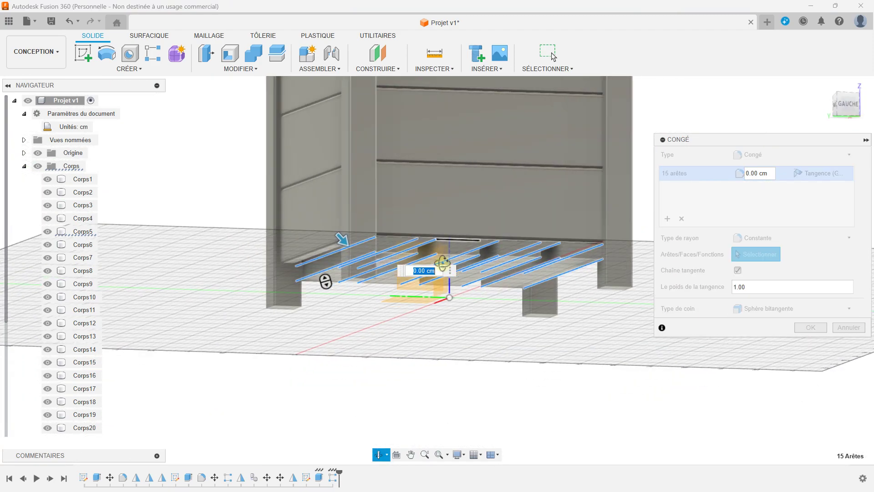
pyautogui.scroll(3, 442, 263)
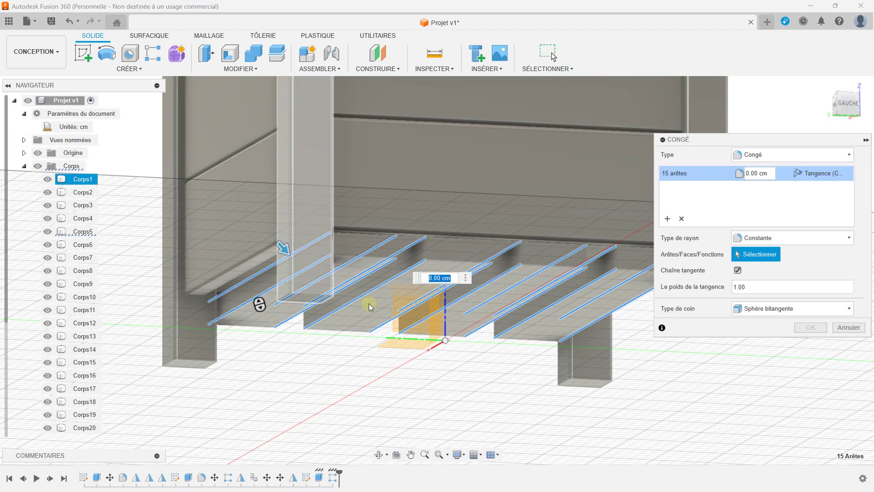
pyautogui.keyDown('shift'); pyautogui.moveTo(369, 304); pyautogui.dragTo(371, 264, button='middle'); pyautogui.keyUp('shift')
pyautogui.click(403, 185)
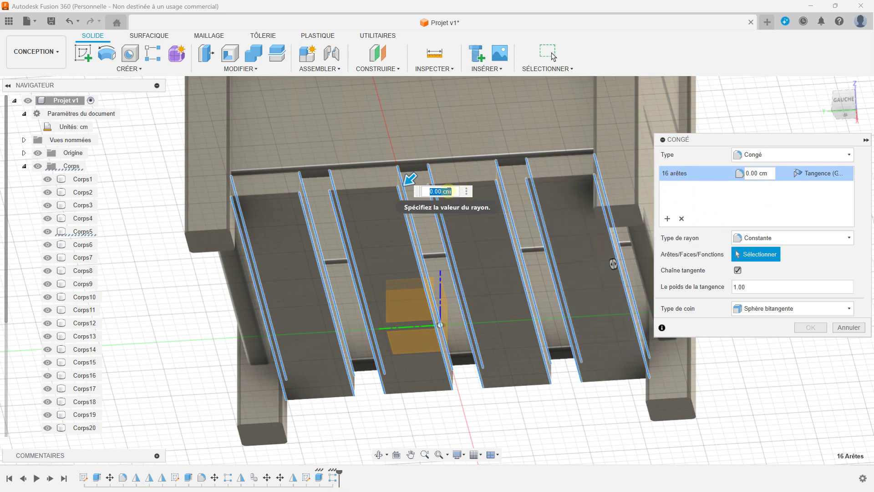
# Apply a 0.4 cm fillet radius to the 16 slat edges.
pyautogui.press('capslock')
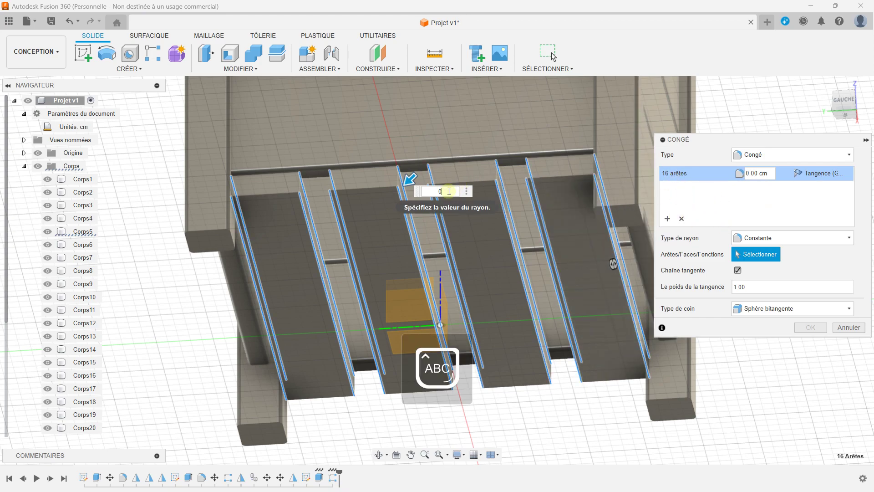
pyautogui.write('.4')
pyautogui.press('capslock')
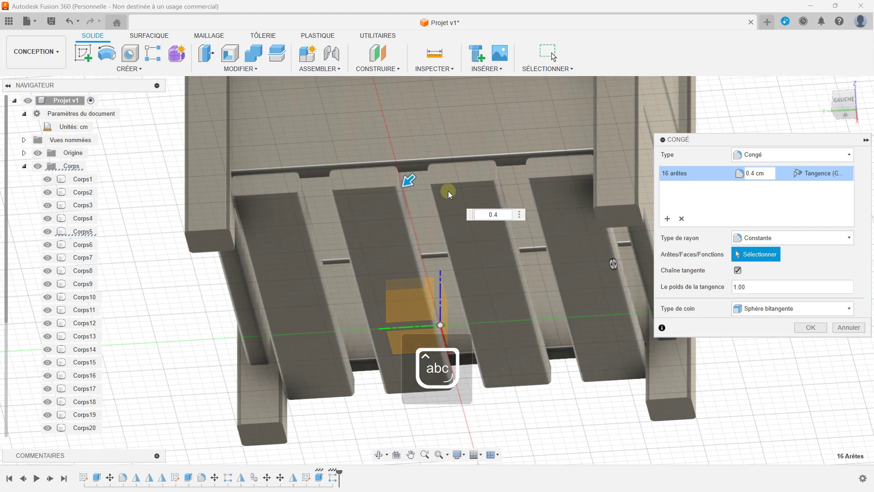
pyautogui.click(809, 326)
pyautogui.scroll(-10, 485, 222)
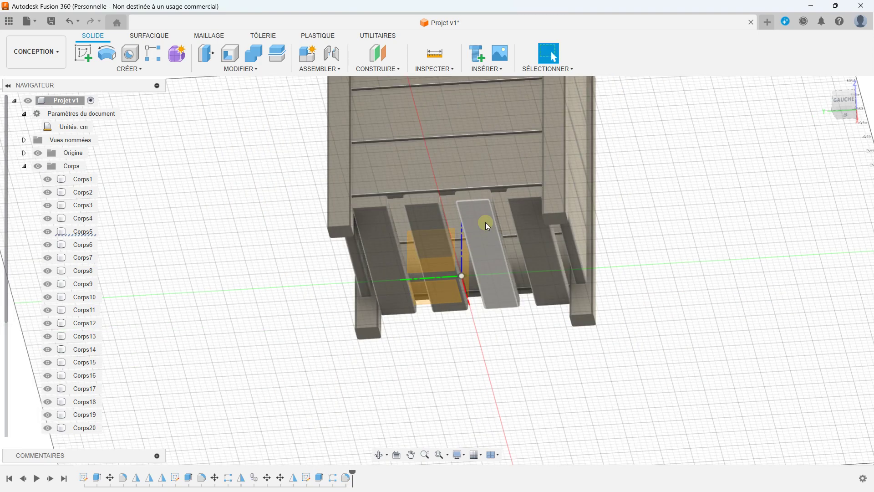
pyautogui.moveTo(490, 203)
pyautogui.keyDown('shift'); pyautogui.mouseDown(button='middle')
pyautogui.moveTo(447, 259)
pyautogui.moveTo(446, 187)
pyautogui.mouseUp(button='middle'); pyautogui.keyUp('shift')
# Select the top faces of the corner posts.
pyautogui.keyDown('shift'); pyautogui.moveTo(436, 193); pyautogui.dragTo(325, 223, button='middle'); pyautogui.keyUp('shift')
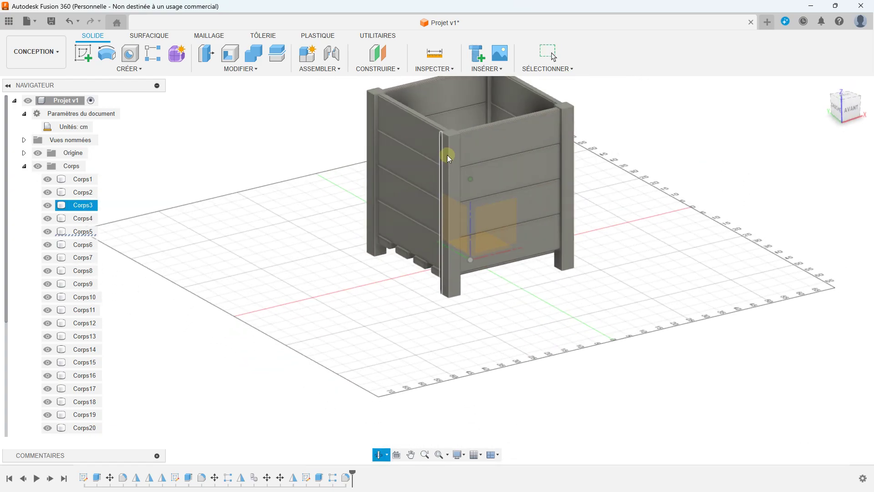
pyautogui.scroll(5, 325, 223)
pyautogui.scroll(-5, 325, 223)
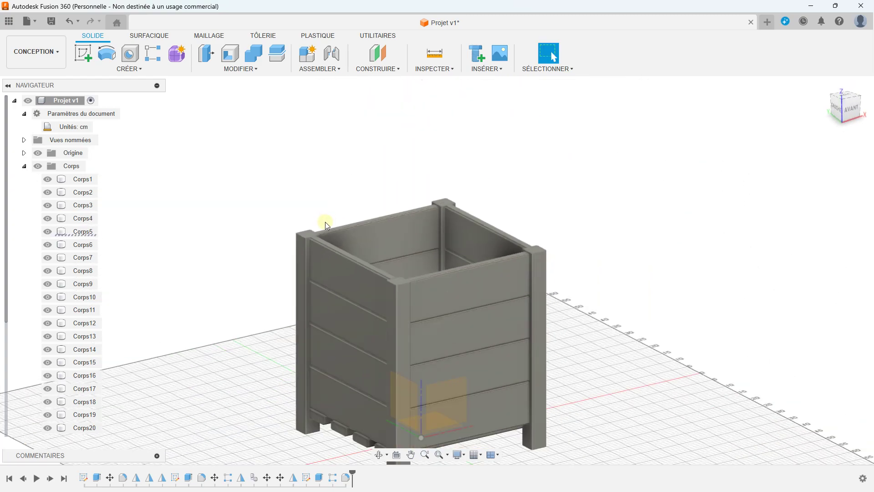
pyautogui.scroll(3, 337, 196)
pyautogui.scroll(3, 336, 250)
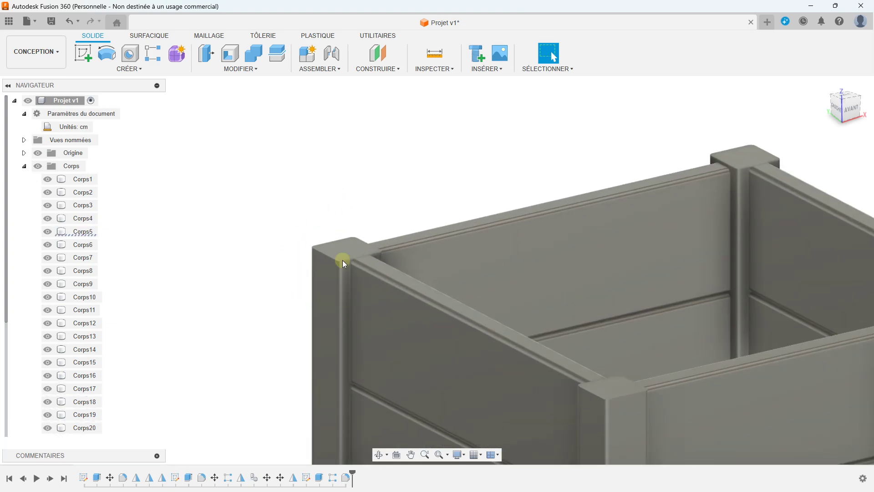
pyautogui.click(337, 250)
pyautogui.scroll(2, 353, 274)
pyautogui.click(354, 248)
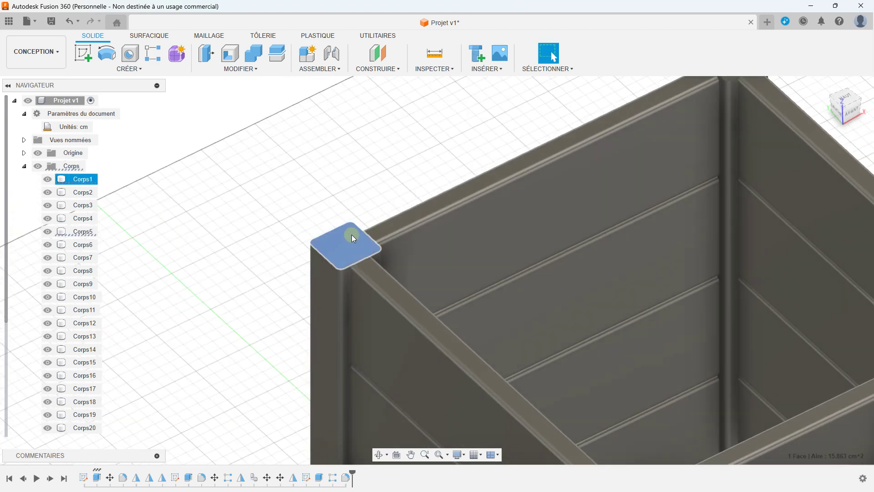
pyautogui.scroll(-4, 351, 237)
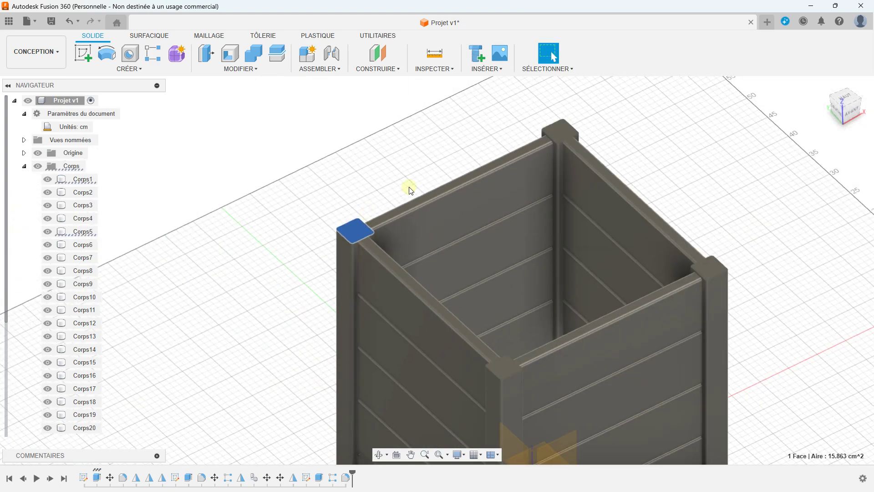
pyautogui.keyDown('ctrl'); pyautogui.click(561, 132); pyautogui.keyUp('ctrl')
pyautogui.keyDown('ctrl'); pyautogui.click(707, 267); pyautogui.keyUp('ctrl')
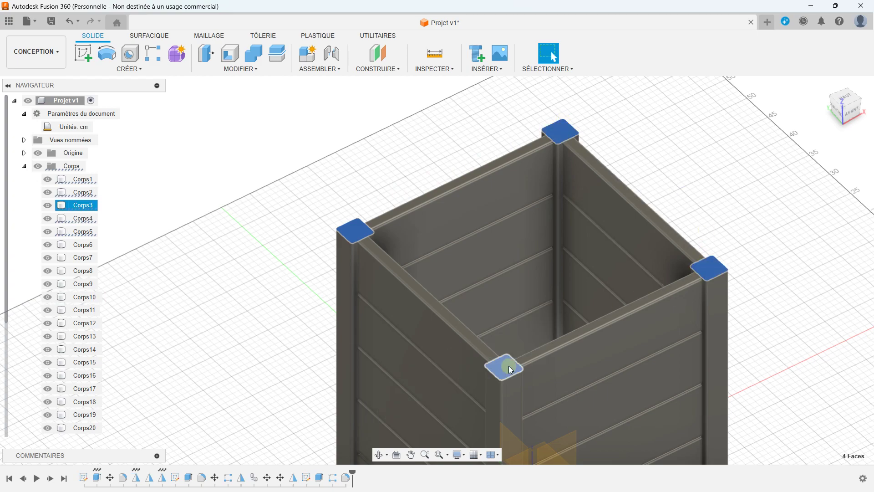
# Offset the selected post top faces upward by 50 cm.
pyautogui.click(239, 68)
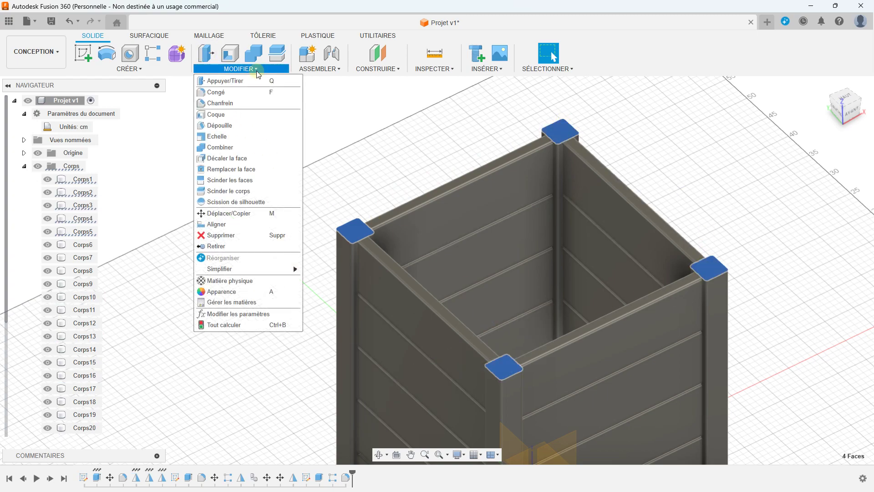
pyautogui.click(244, 82)
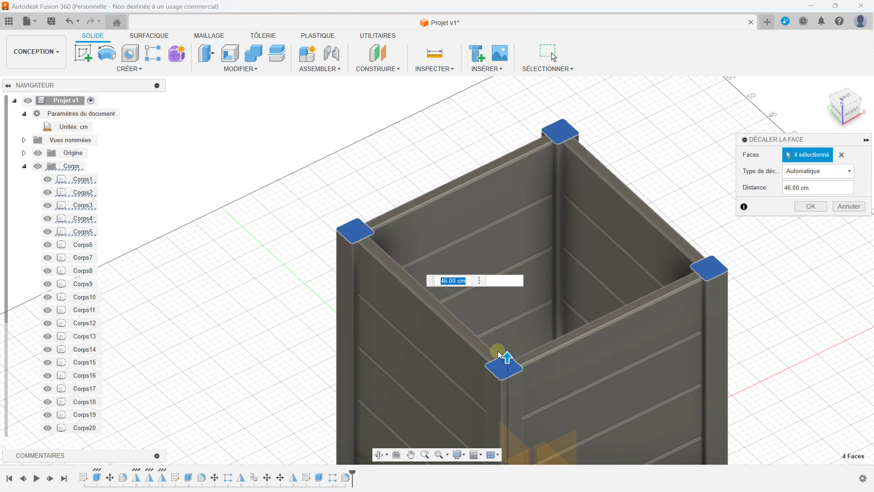
pyautogui.moveTo(508, 341); pyautogui.dragTo(507, 337)
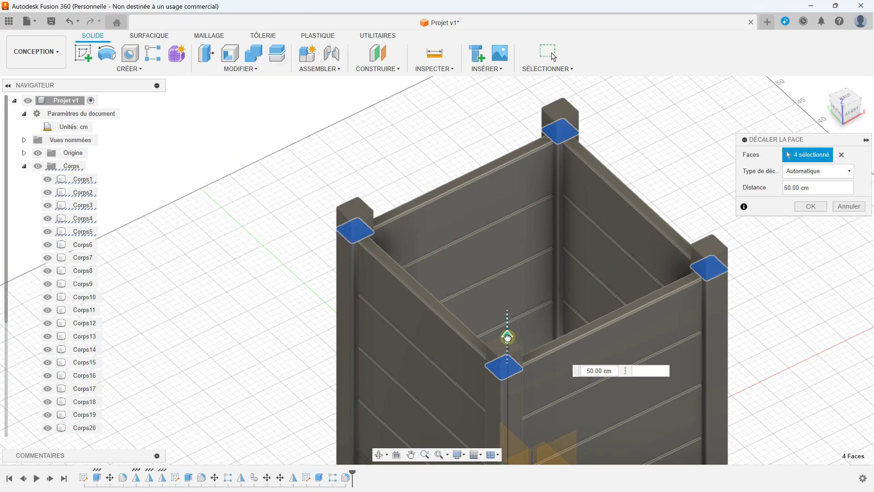
pyautogui.moveTo(490, 292)
pyautogui.keyDown('shift'); pyautogui.mouseDown(button='middle')
pyautogui.moveTo(499, 262)
pyautogui.moveTo(602, 227)
pyautogui.mouseUp(button='middle'); pyautogui.keyUp('shift')
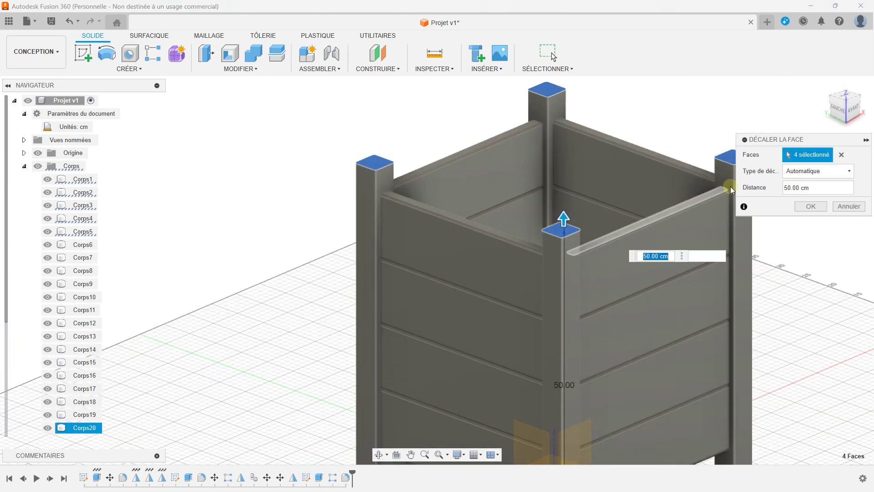
pyautogui.click(805, 207)
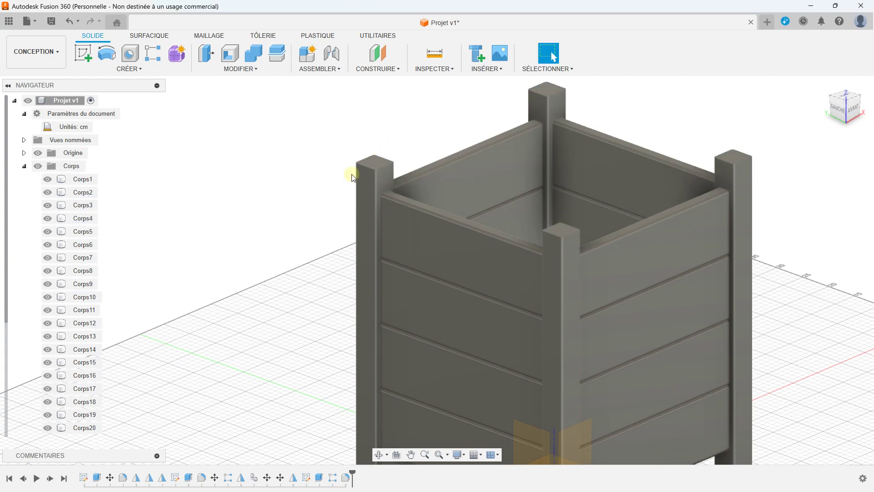
# Select the top faces of all four corner posts and open the Modify menu.
pyautogui.scroll(-2, 352, 176)
pyautogui.moveTo(433, 136)
pyautogui.mouseDown(button='middle')
pyautogui.moveTo(371, 168)
pyautogui.moveTo(358, 203)
pyautogui.mouseUp(button='middle')
pyautogui.click(307, 191)
pyautogui.click(488, 325)
pyautogui.click(665, 189)
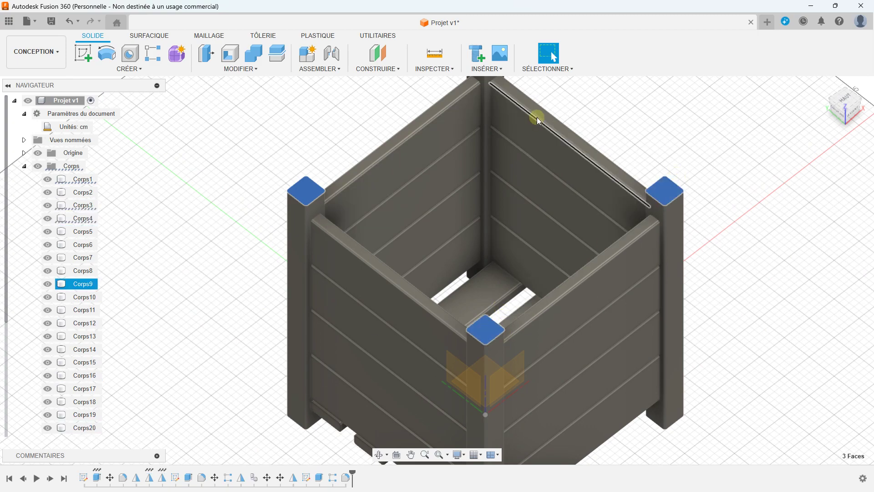
pyautogui.keyDown('shift'); pyautogui.moveTo(537, 117); pyautogui.dragTo(486, 146, button='middle'); pyautogui.keyUp('shift')
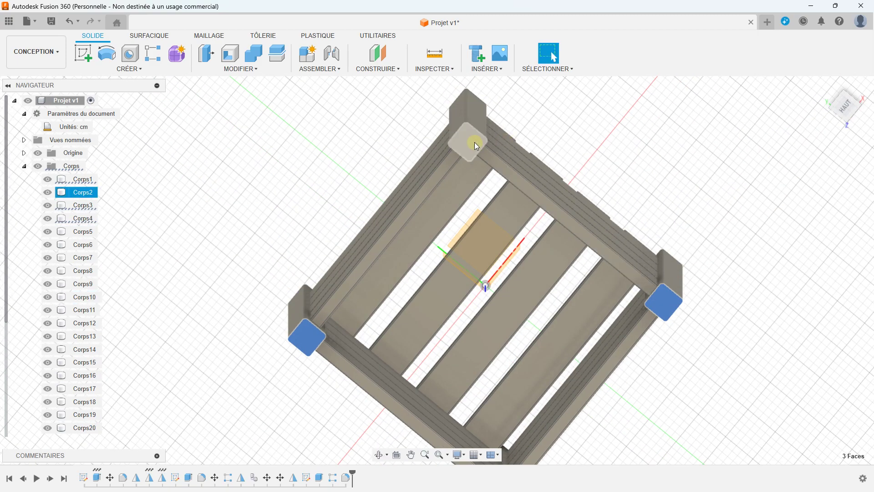
pyautogui.click(475, 142)
pyautogui.keyDown('shift'); pyautogui.moveTo(521, 281); pyautogui.dragTo(325, 92, button='middle'); pyautogui.keyUp('shift')
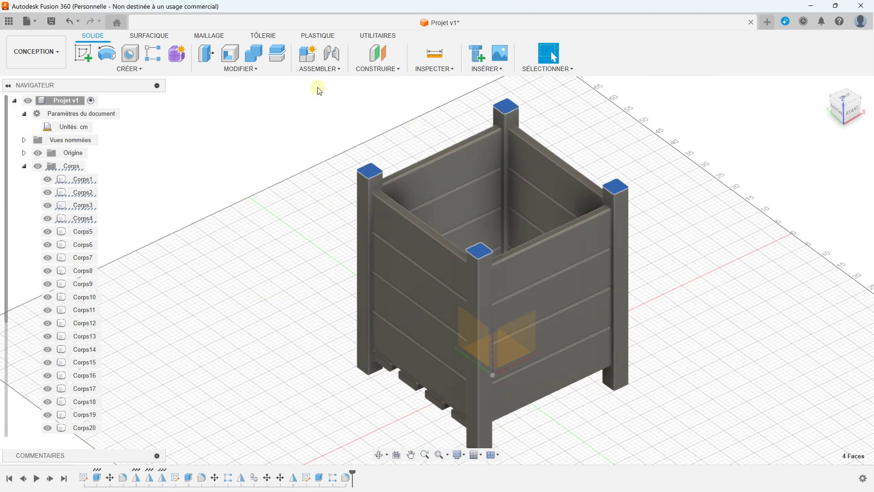
pyautogui.click(240, 68)
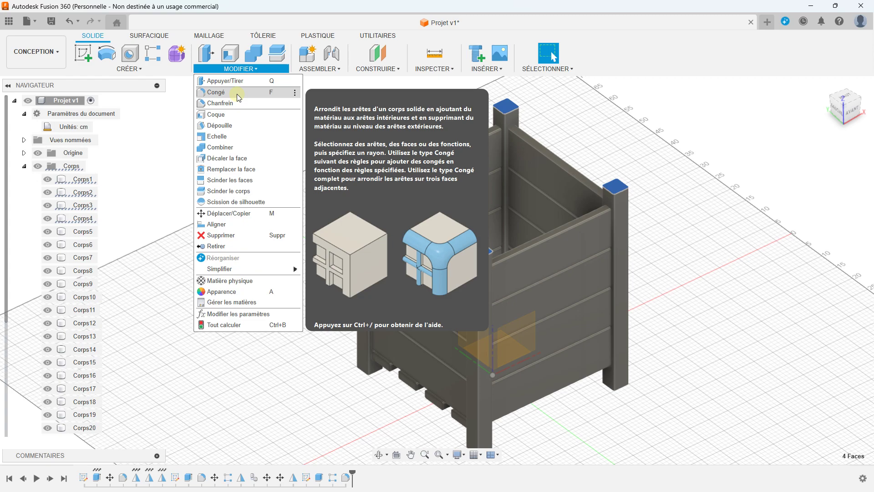
# Fillet the post top edges, trying radii of 0.50 cm and then 0.75 cm.
pyautogui.click(237, 92)
pyautogui.scroll(1, 512, 89)
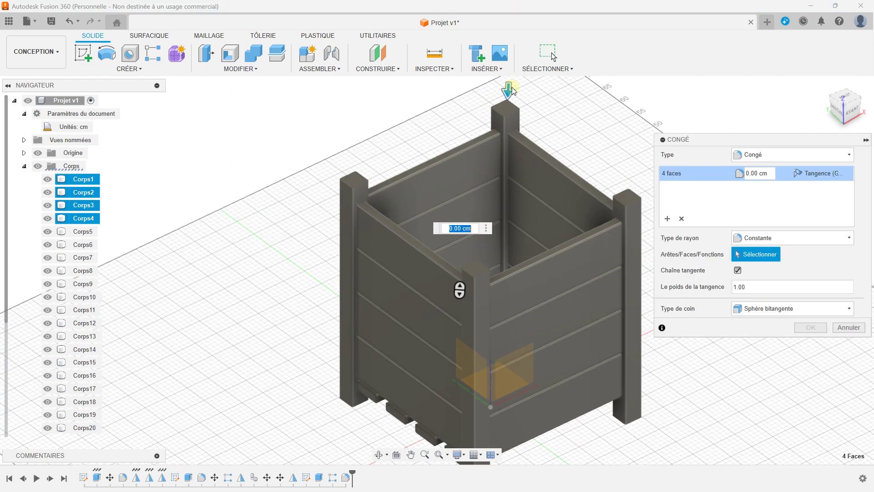
pyautogui.scroll(5, 512, 88)
pyautogui.scroll(2, 512, 86)
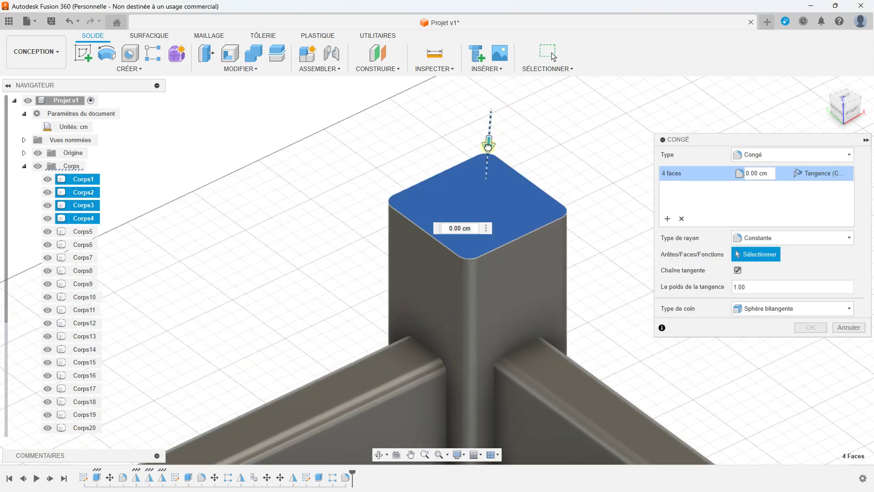
pyautogui.moveTo(488, 146); pyautogui.dragTo(488, 150)
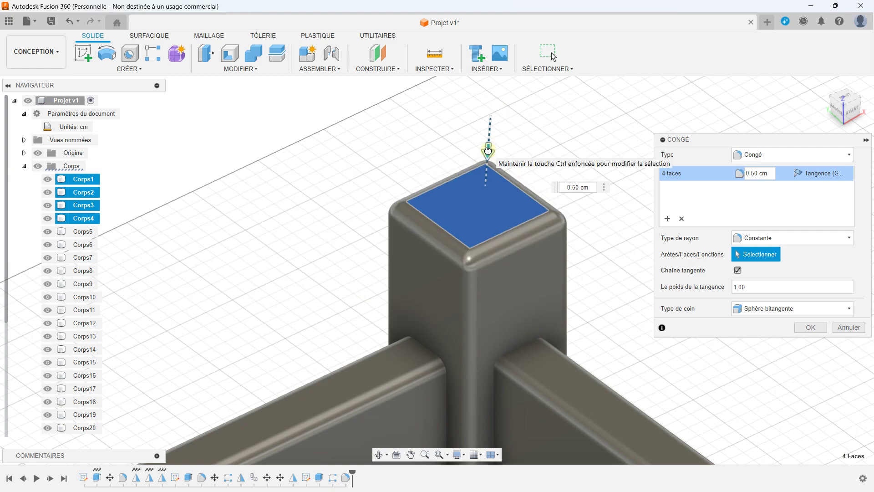
pyautogui.moveTo(488, 150); pyautogui.dragTo(488, 154)
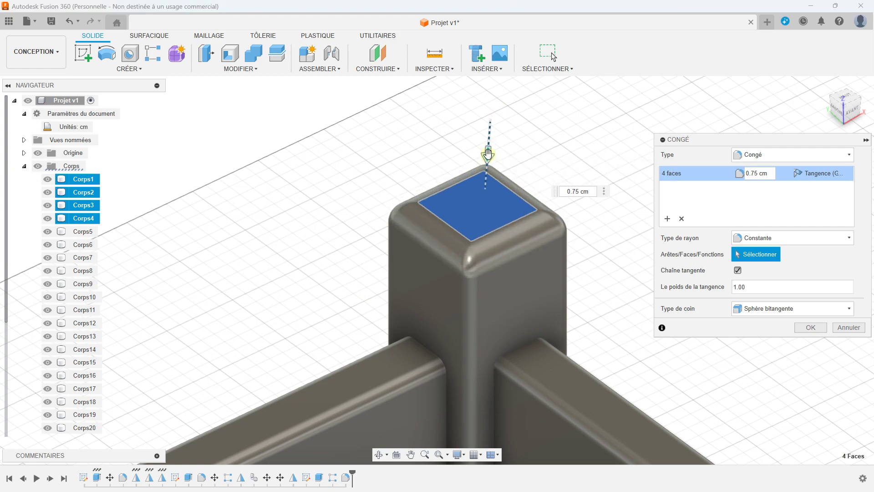
# Settle the post fillet at 0.65 cm radius and clear the selection.
pyautogui.scroll(2, 487, 155)
pyautogui.scroll(3, 485, 164)
pyautogui.moveTo(485, 169); pyautogui.dragTo(484, 164)
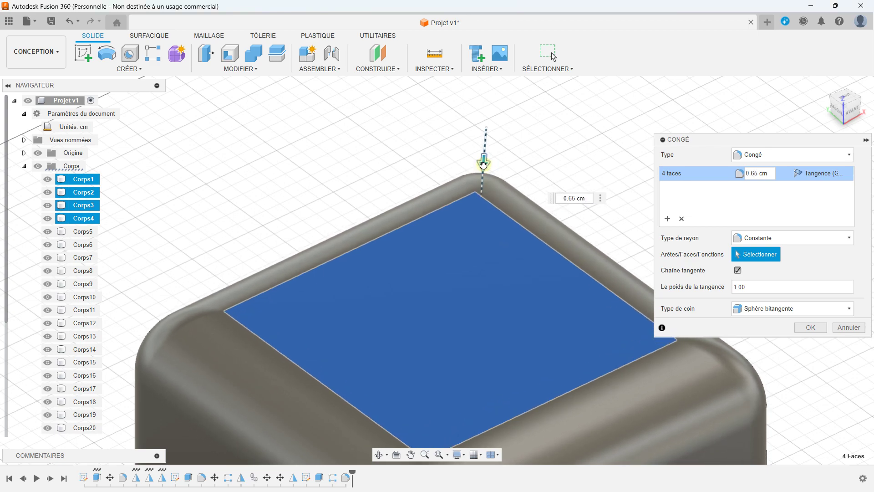
pyautogui.scroll(-3, 484, 165)
pyautogui.scroll(-3, 484, 167)
pyautogui.scroll(-3, 482, 169)
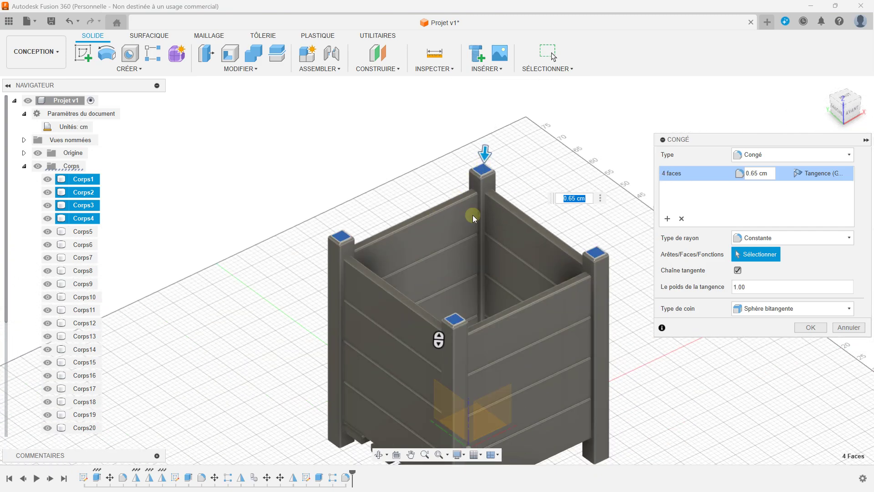
pyautogui.click(811, 327)
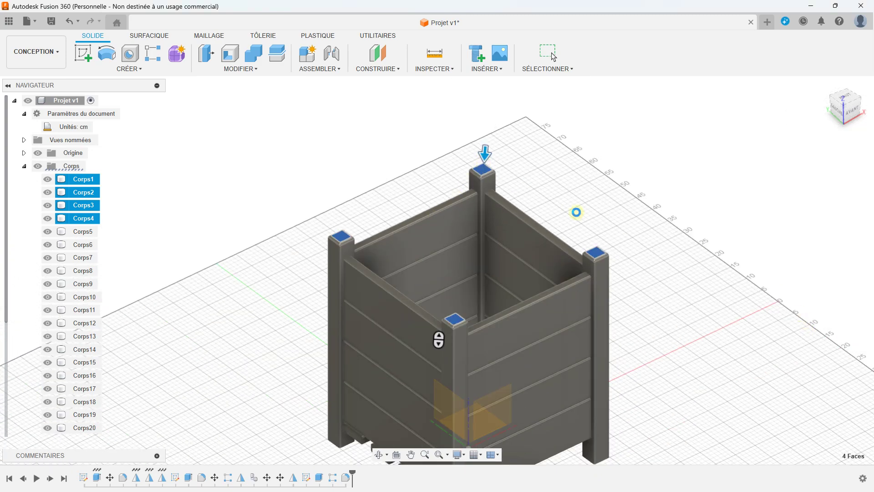
pyautogui.click(521, 101)
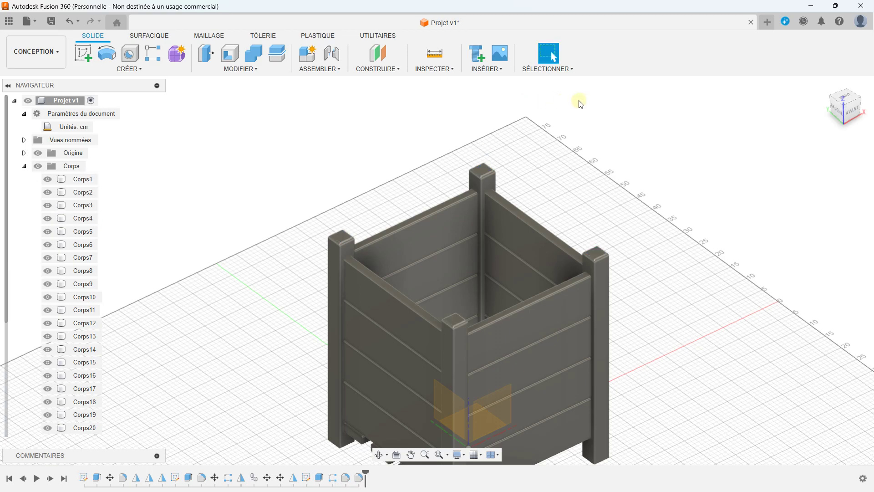
# Turn off the layout grid display.
pyautogui.click(542, 247)
pyautogui.moveTo(542, 247)
pyautogui.keyDown('shift'); pyautogui.mouseDown(button='middle')
pyautogui.moveTo(357, 290)
pyautogui.moveTo(482, 282)
pyautogui.moveTo(523, 230)
pyautogui.moveTo(534, 260)
pyautogui.moveTo(364, 236)
pyautogui.moveTo(476, 238)
pyautogui.moveTo(476, 314)
pyautogui.mouseUp(button='middle'); pyautogui.keyUp('shift')
pyautogui.press('Escape')
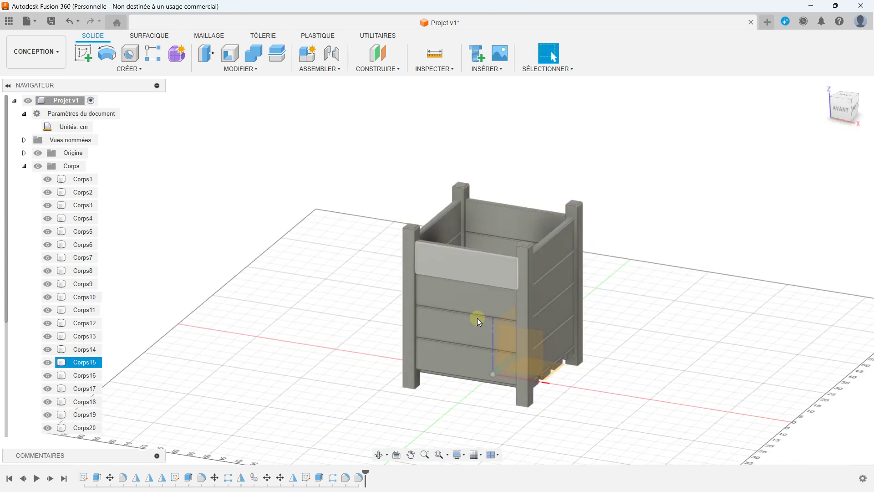
pyautogui.click(476, 454)
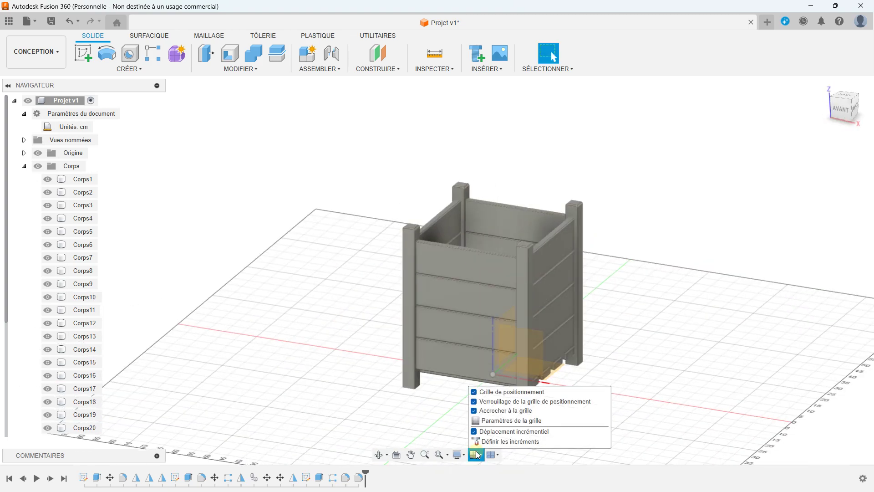
pyautogui.click(476, 391)
# Hide the origin planes and axes.
pyautogui.keyDown('shift'); pyautogui.moveTo(452, 302); pyautogui.dragTo(506, 301, button='middle'); pyautogui.keyUp('shift')
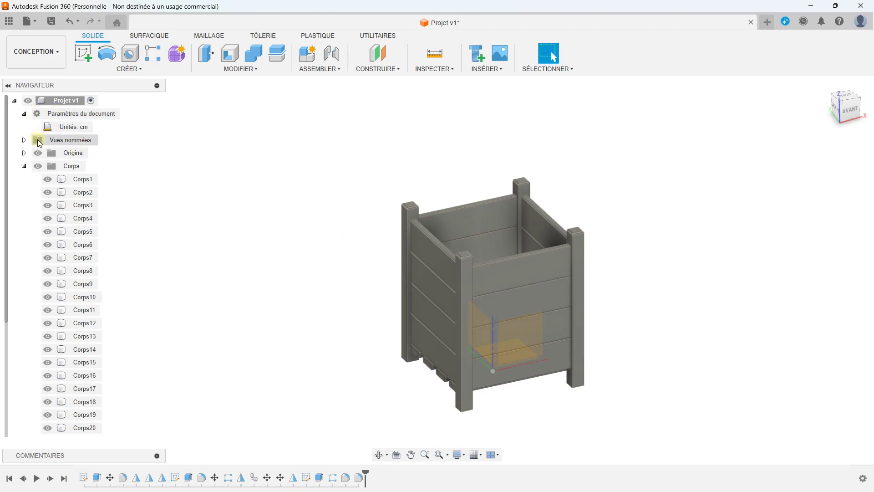
pyautogui.click(36, 154)
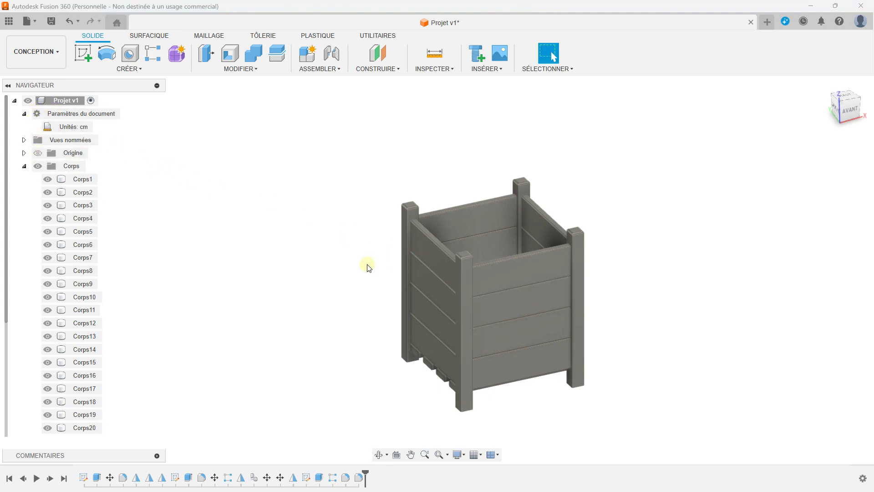
pyautogui.click(405, 245)
pyautogui.keyDown('shift'); pyautogui.moveTo(405, 246); pyautogui.dragTo(435, 263, button='middle'); pyautogui.keyUp('shift')
pyautogui.press('Escape')
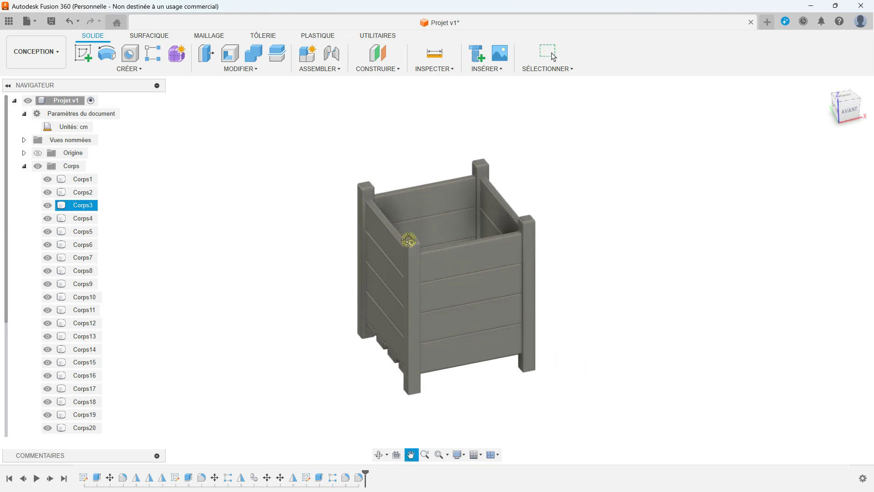
pyautogui.scroll(-3, 73, 219)
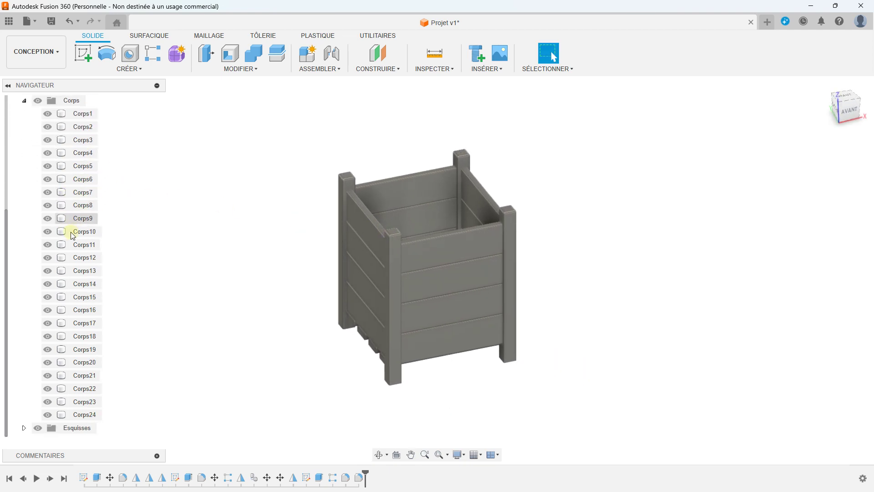
# Locate bodies Corps24 and Corps20 on the planter from the browser.
pyautogui.click(85, 413)
pyautogui.click(82, 375)
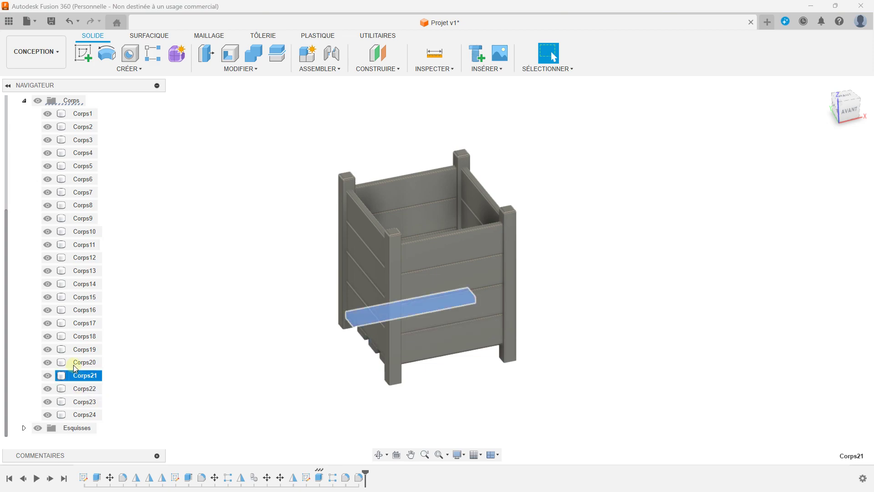
pyautogui.click(199, 222)
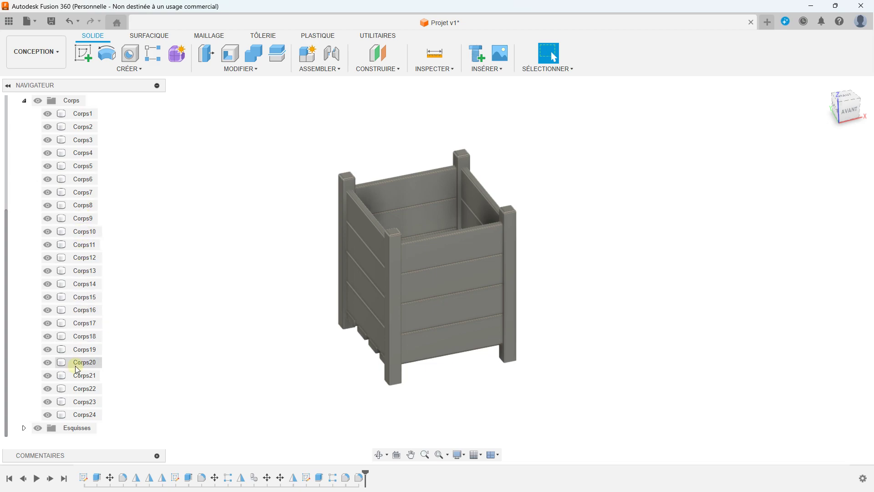
pyautogui.moveTo(250, 199)
pyautogui.mouseDown(button='middle')
pyautogui.moveTo(275, 242)
pyautogui.moveTo(271, 277)
pyautogui.moveTo(270, 270)
pyautogui.moveTo(279, 279)
pyautogui.moveTo(283, 209)
pyautogui.mouseUp(button='middle')
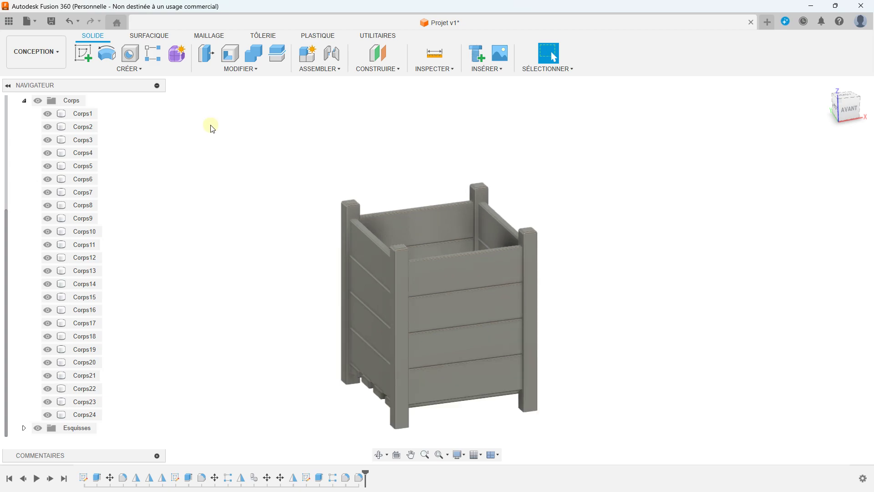
pyautogui.scroll(-1, 211, 127)
pyautogui.moveTo(254, 186)
pyautogui.mouseDown(button='middle')
pyautogui.moveTo(287, 162)
pyautogui.moveTo(217, 197)
pyautogui.moveTo(193, 158)
pyautogui.moveTo(238, 146)
pyautogui.moveTo(258, 199)
pyautogui.moveTo(264, 173)
pyautogui.moveTo(277, 203)
pyautogui.moveTo(250, 189)
pyautogui.moveTo(250, 144)
pyautogui.moveTo(281, 152)
pyautogui.moveTo(299, 196)
pyautogui.moveTo(257, 277)
pyautogui.moveTo(270, 230)
pyautogui.moveTo(292, 193)
pyautogui.moveTo(281, 215)
pyautogui.moveTo(264, 205)
pyautogui.mouseUp(button='middle')
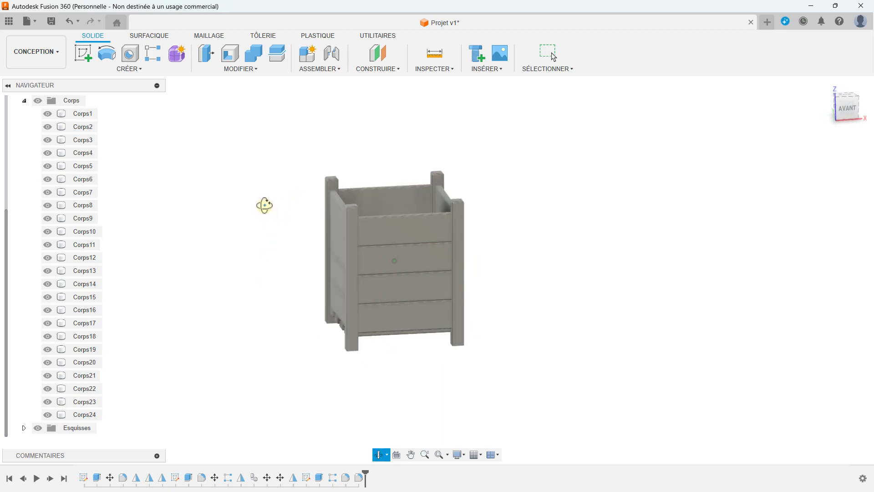
pyautogui.scroll(1, 276, 207)
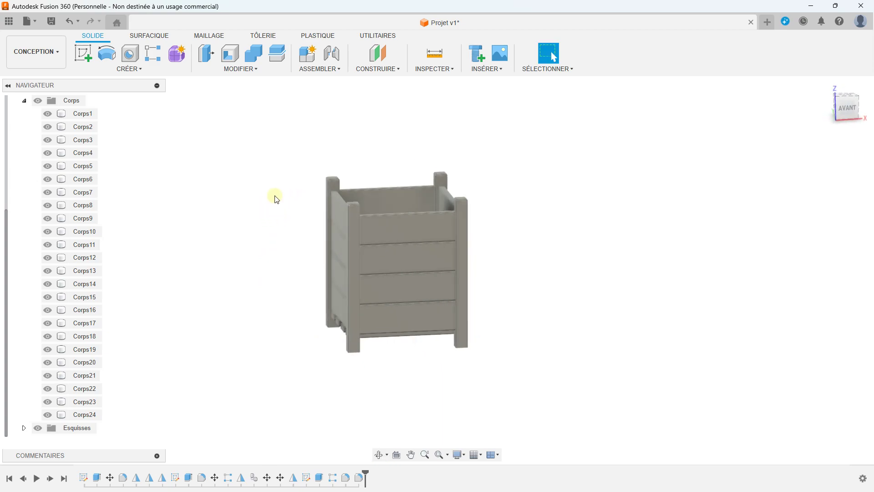
pyautogui.scroll(3, 50, 190)
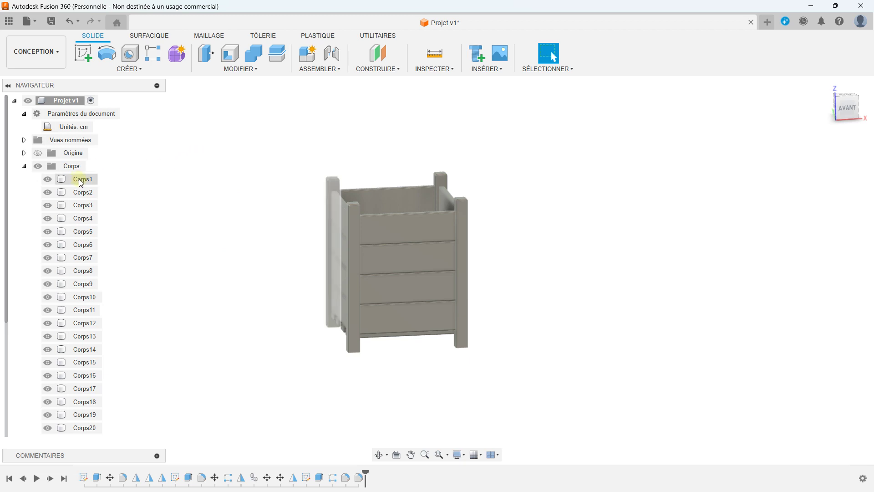
pyautogui.moveTo(236, 140)
pyautogui.keyDown('shift'); pyautogui.mouseDown(button='middle')
pyautogui.moveTo(248, 133)
pyautogui.moveTo(262, 199)
pyautogui.mouseUp(button='middle'); pyautogui.keyUp('shift')
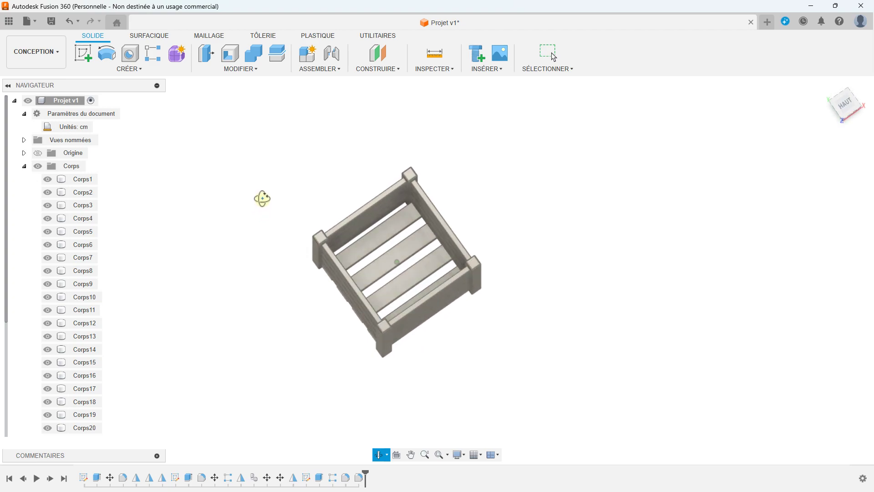
pyautogui.moveTo(262, 199)
pyautogui.keyDown('shift'); pyautogui.mouseDown(button='middle')
pyautogui.moveTo(252, 138)
pyautogui.moveTo(238, 141)
pyautogui.mouseUp(button='middle'); pyautogui.keyUp('shift')
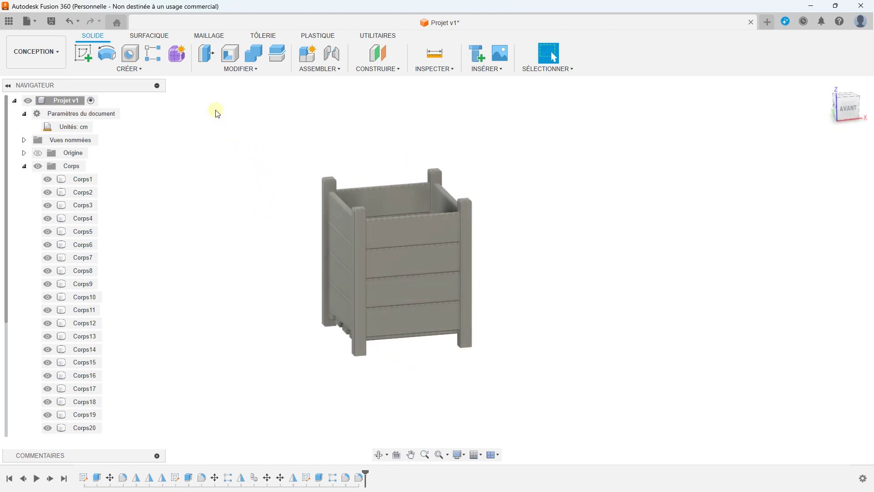
pyautogui.scroll(1, 216, 113)
pyautogui.scroll(1, 219, 122)
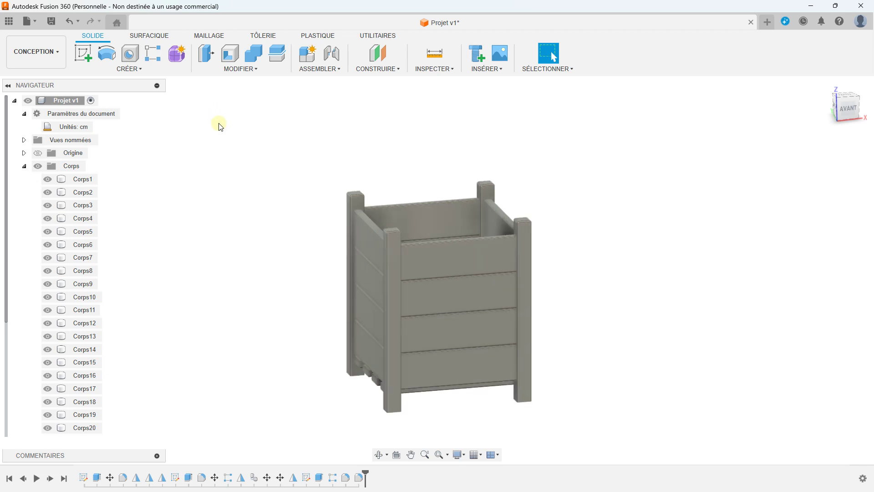
pyautogui.moveTo(237, 150)
pyautogui.keyDown('shift'); pyautogui.mouseDown(button='middle')
pyautogui.moveTo(230, 146)
pyautogui.moveTo(269, 164)
pyautogui.moveTo(250, 158)
pyautogui.mouseUp(button='middle'); pyautogui.keyUp('shift')
pyautogui.scroll(1, 249, 158)
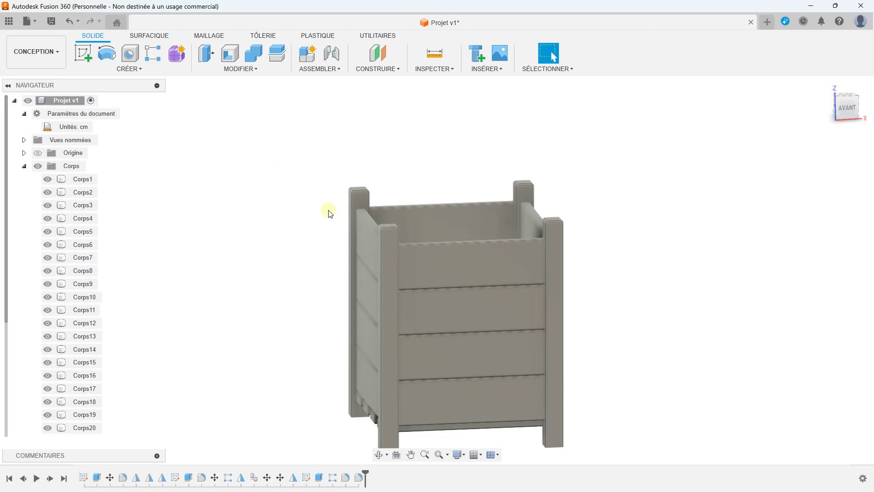
pyautogui.moveTo(329, 213)
pyautogui.keyDown('shift'); pyautogui.mouseDown(button='middle')
pyautogui.moveTo(283, 173)
pyautogui.moveTo(309, 197)
pyautogui.moveTo(345, 209)
pyautogui.moveTo(306, 189)
pyautogui.moveTo(326, 196)
pyautogui.mouseUp(button='middle'); pyautogui.keyUp('shift')
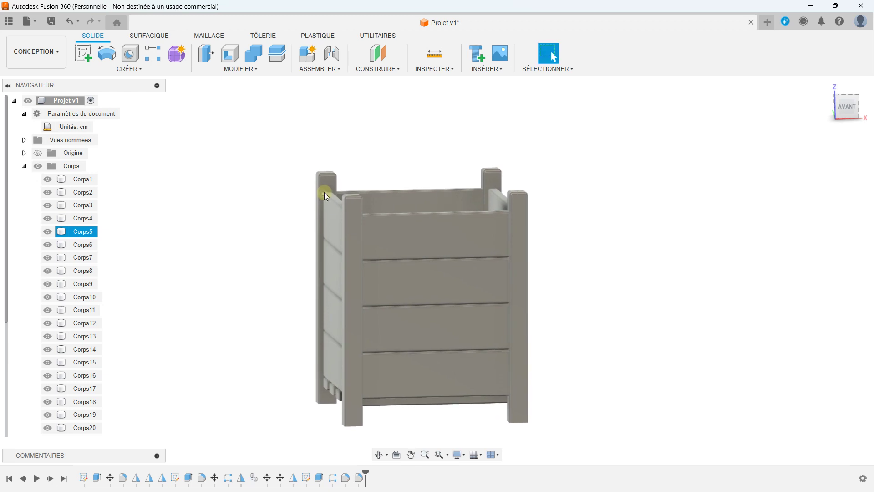